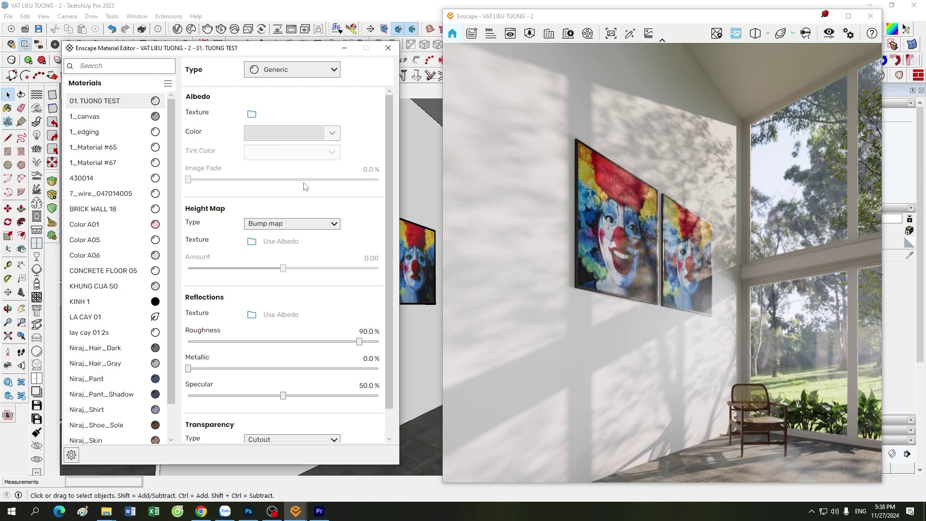
# Check the wall's albedo colour without changing it, then bring up the RAL swatch folder
pyautogui.click(273, 129)
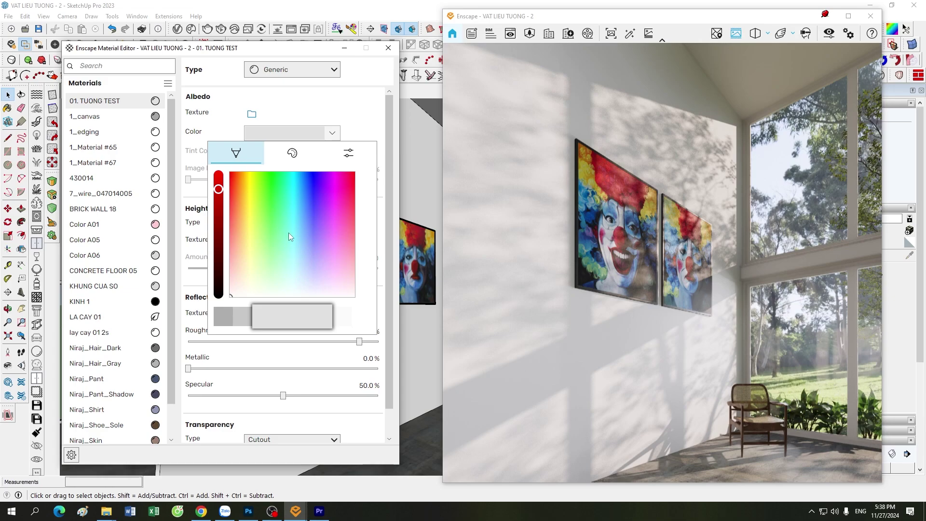
pyautogui.click(363, 114)
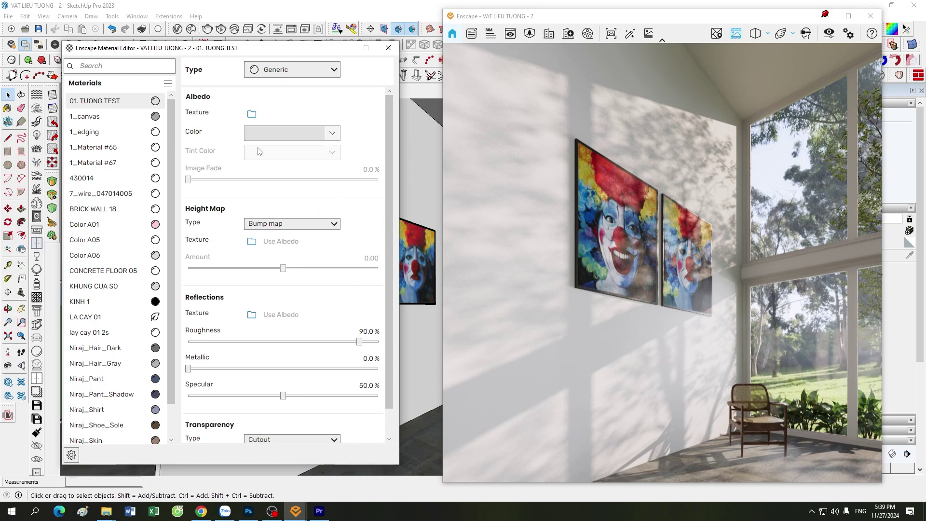
pyautogui.click(106, 510)
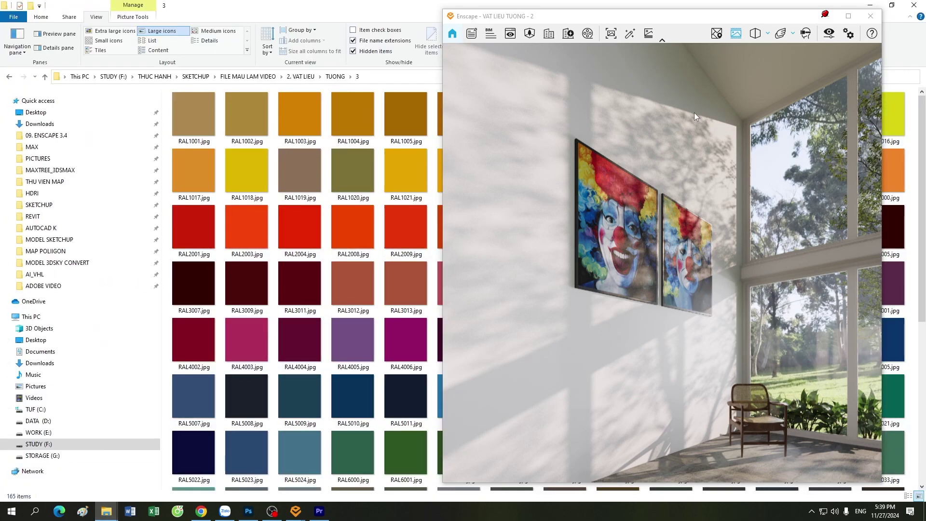
# Minimize Enscape's render window and scroll through the RAL swatch images
pyautogui.click(849, 15)
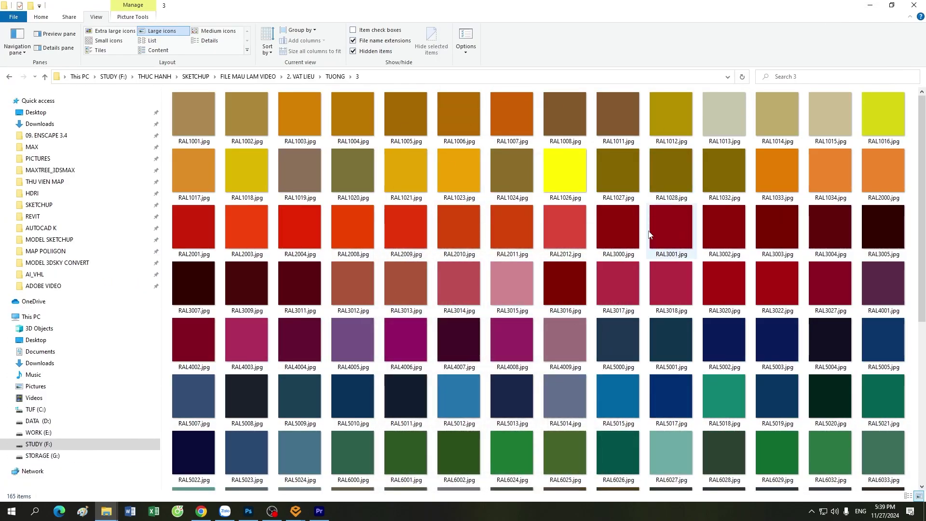
pyautogui.scroll(-5, 611, 256)
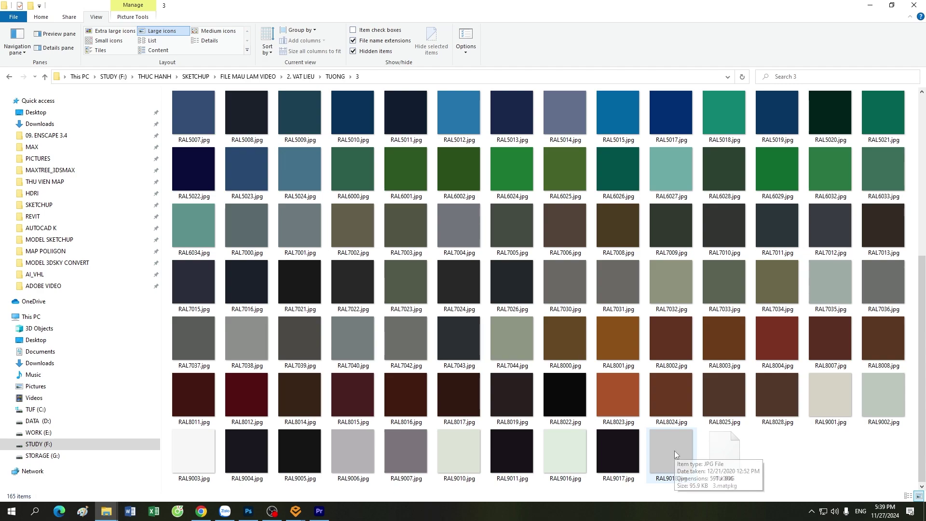
pyautogui.scroll(5, 646, 445)
pyautogui.scroll(-5, 640, 435)
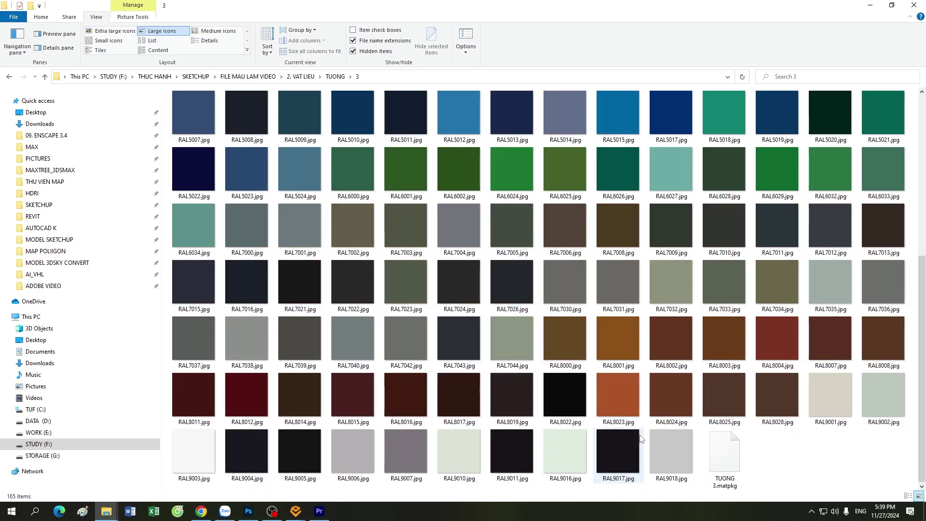
pyautogui.scroll(5, 551, 373)
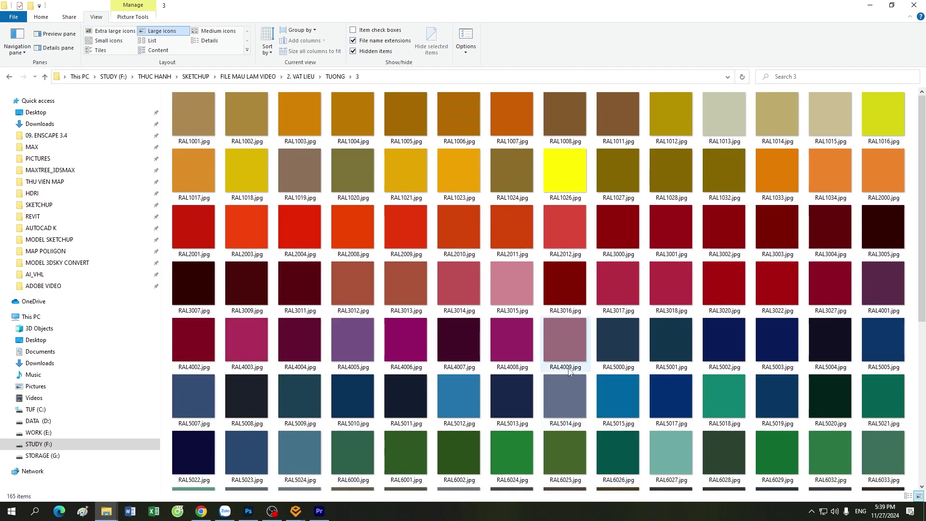
pyautogui.scroll(-5, 569, 367)
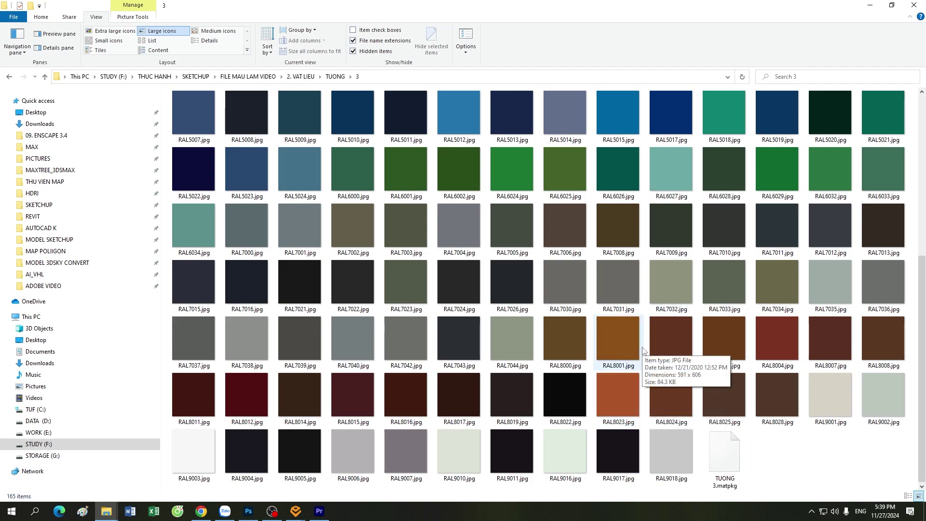
pyautogui.scroll(5, 569, 337)
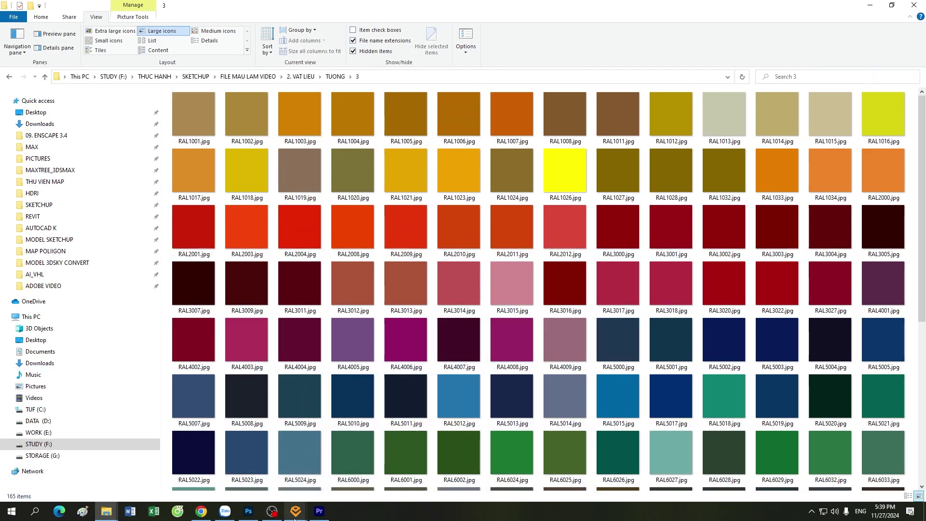
# Bring the 01. TUONG TEST material editor back in front and minimize the swatch folder
pyautogui.click(299, 470)
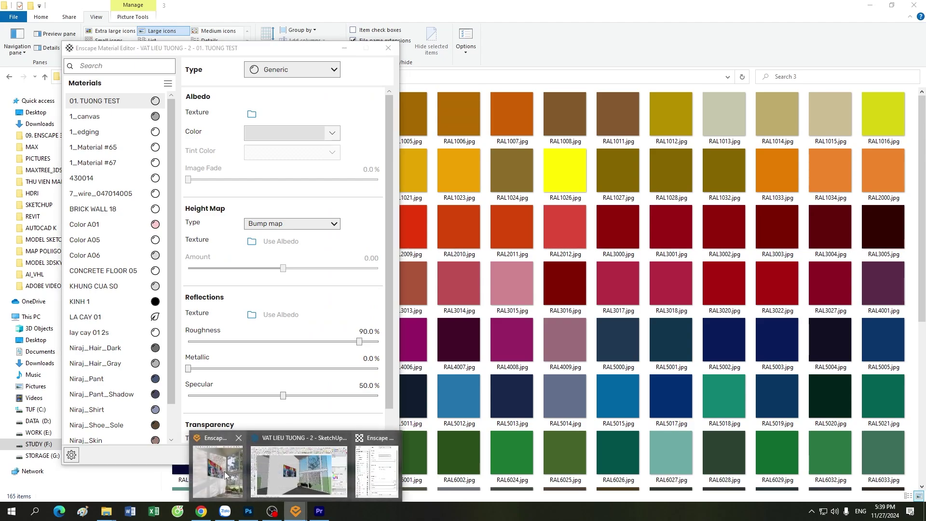
pyautogui.click(225, 476)
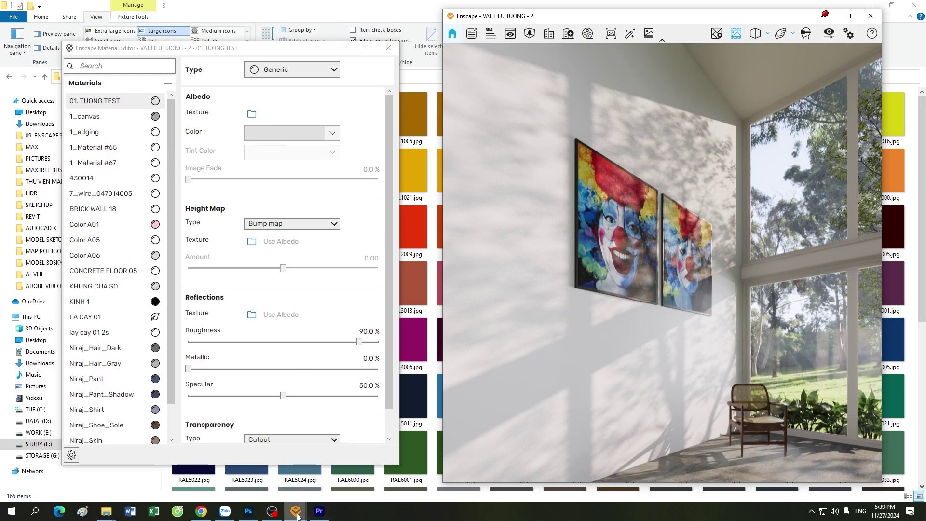
pyautogui.click(318, 374)
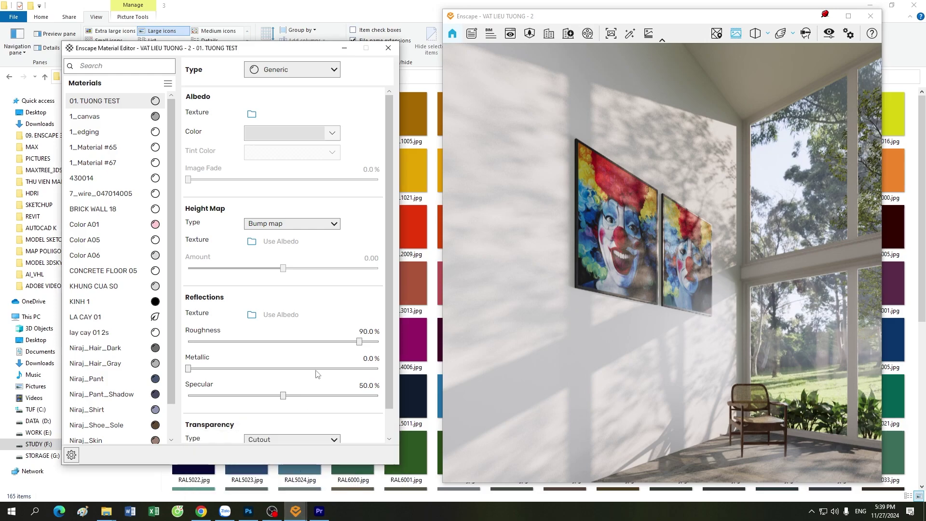
pyautogui.click(869, 5)
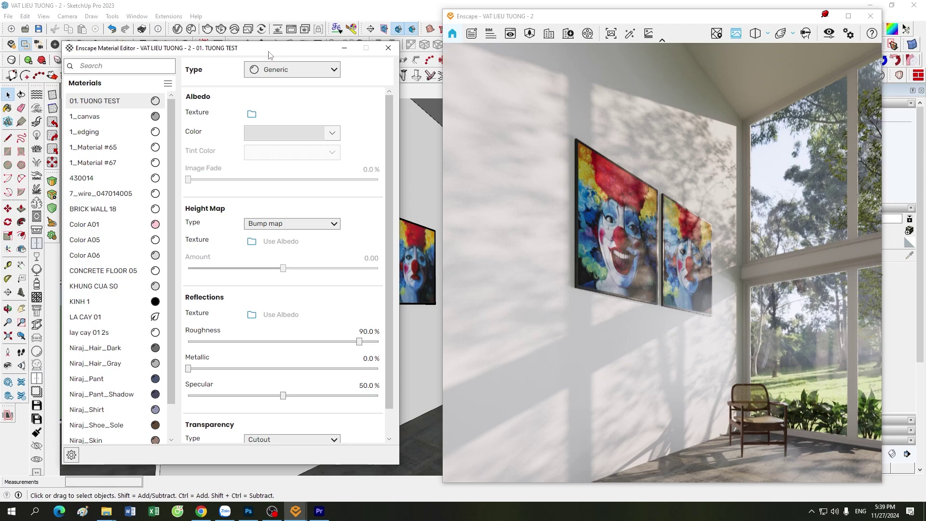
# Import the TUONG 3.matpkg package into 01. TUONG TEST and close the Material Editor
pyautogui.moveTo(270, 54); pyautogui.dragTo(289, 57)
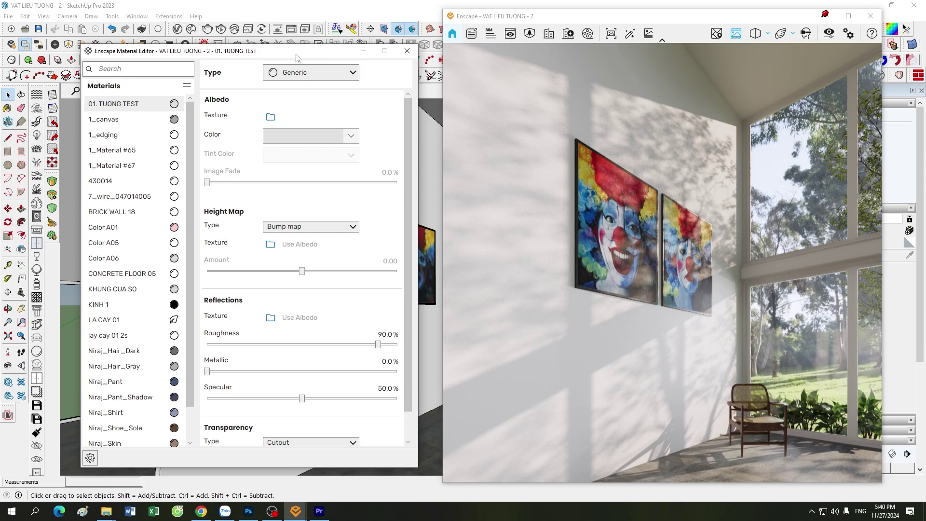
pyautogui.rightClick(174, 103)
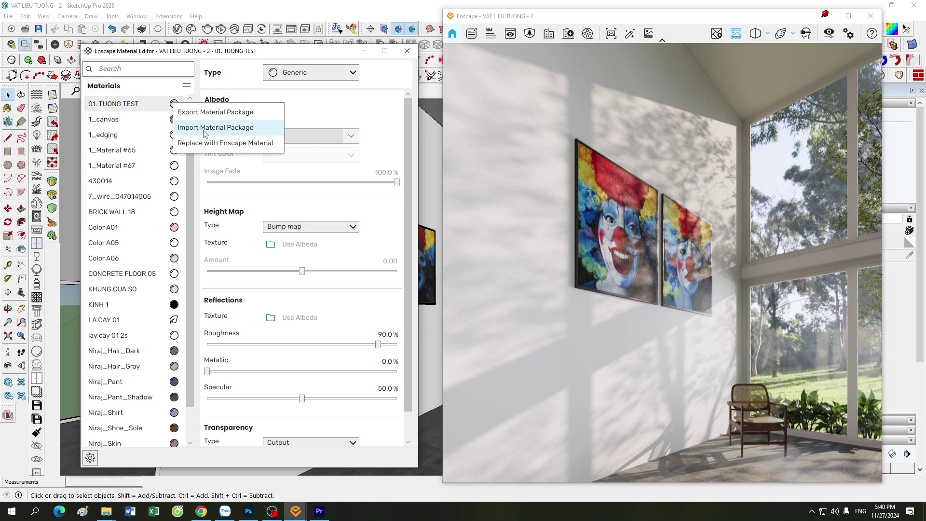
pyautogui.click(203, 128)
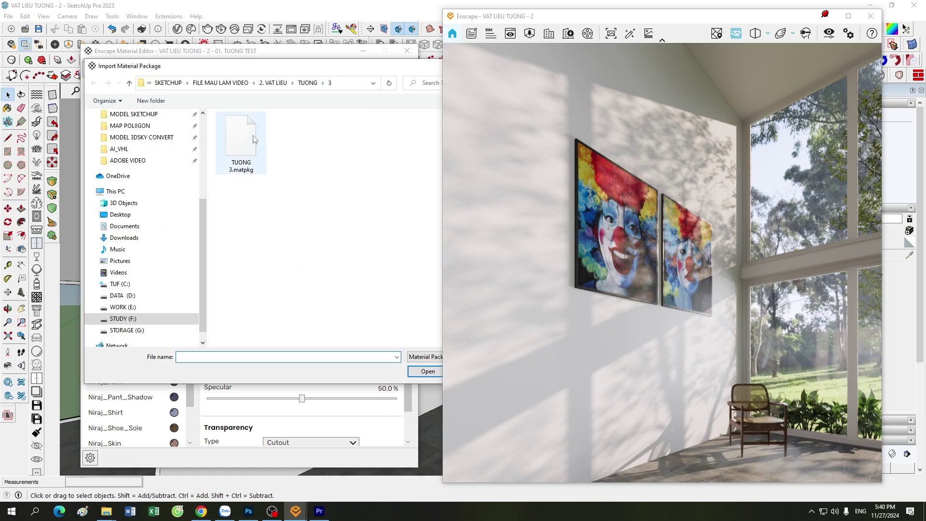
pyautogui.click(241, 142)
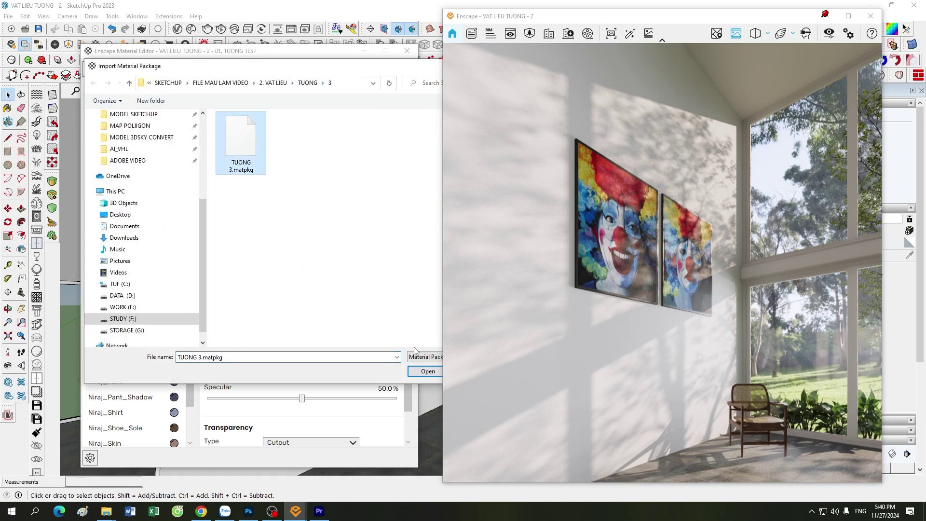
pyautogui.click(423, 374)
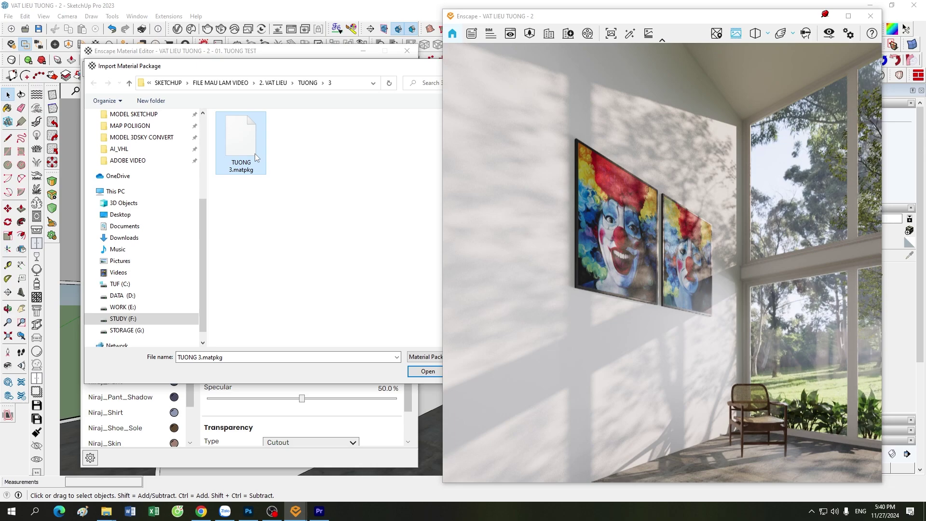
pyautogui.click(424, 373)
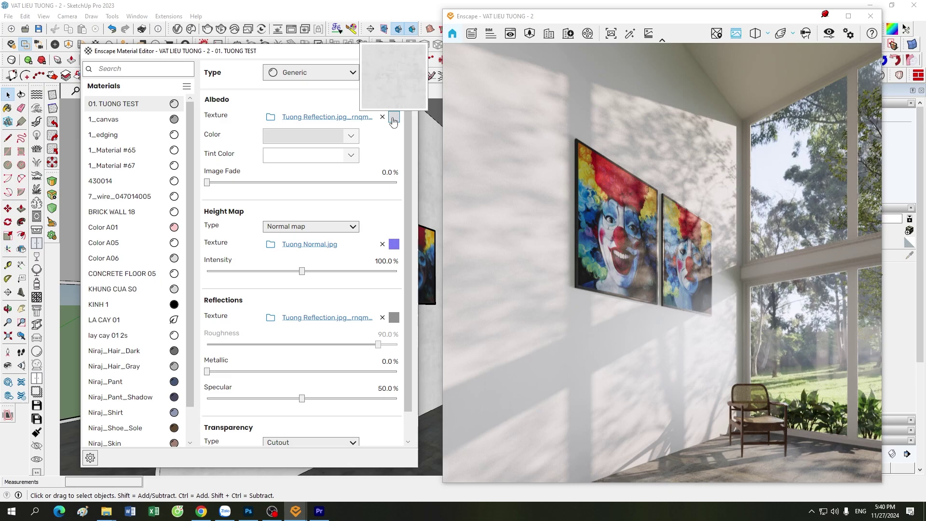
pyautogui.click(409, 51)
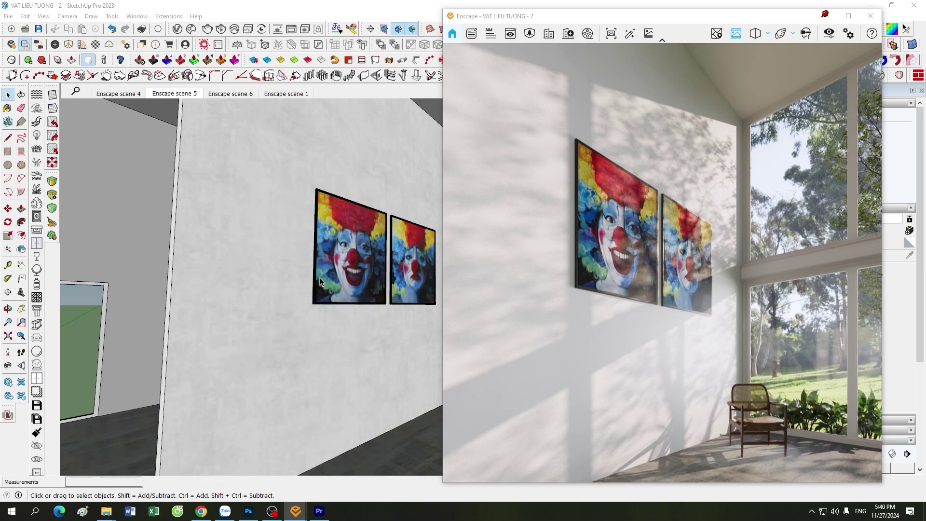
# Orbit and zoom in to inspect the newly textured plaster wall
pyautogui.moveTo(331, 324); pyautogui.dragTo(318, 305, button='middle')
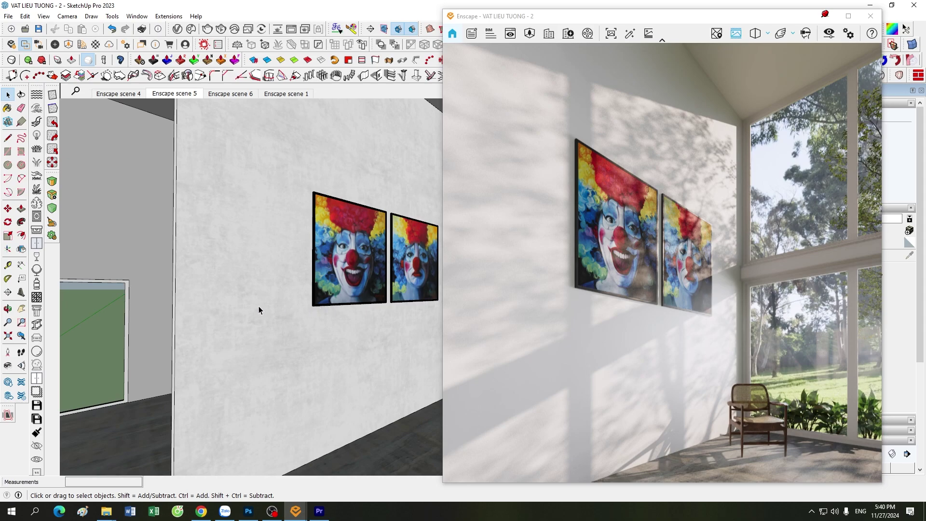
pyautogui.scroll(1, 259, 308)
pyautogui.scroll(1, 264, 307)
pyautogui.scroll(-1, 296, 377)
pyautogui.scroll(1, 280, 155)
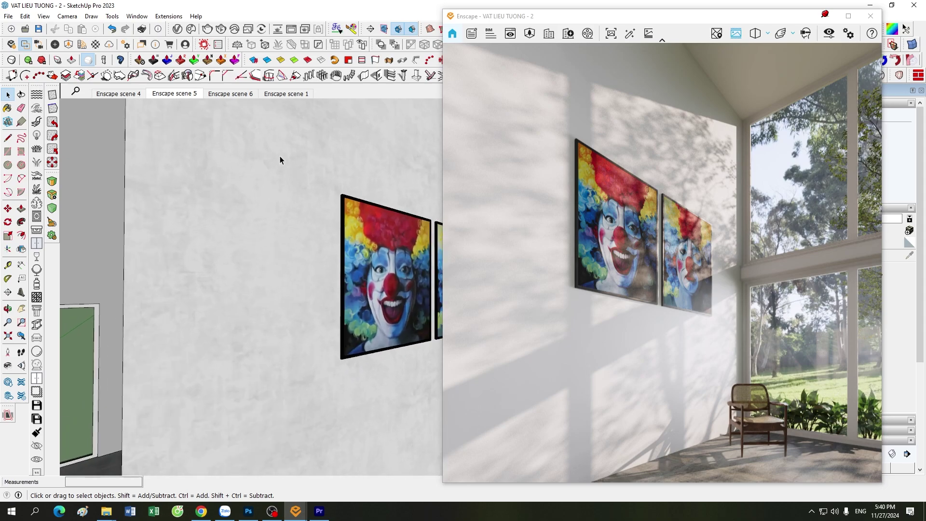
pyautogui.scroll(-1, 325, 147)
pyautogui.scroll(2, 339, 147)
pyautogui.scroll(1, 339, 146)
pyautogui.scroll(-2, 285, 227)
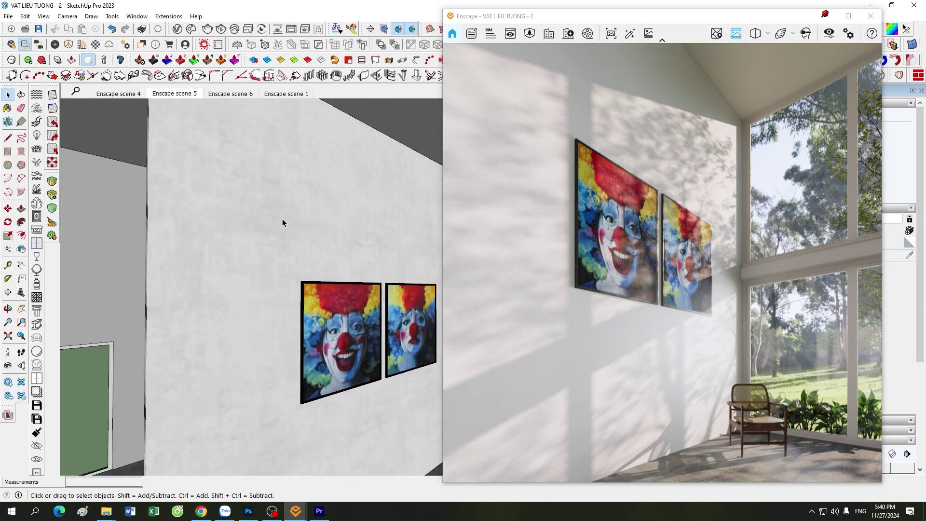
pyautogui.scroll(1, 259, 239)
pyautogui.scroll(1, 343, 356)
pyautogui.scroll(-1, 337, 343)
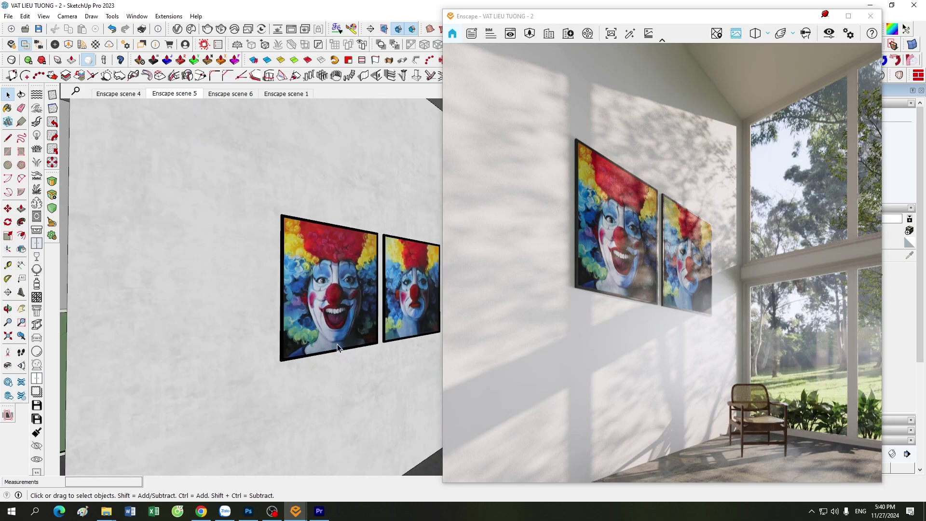
pyautogui.moveTo(295, 510)
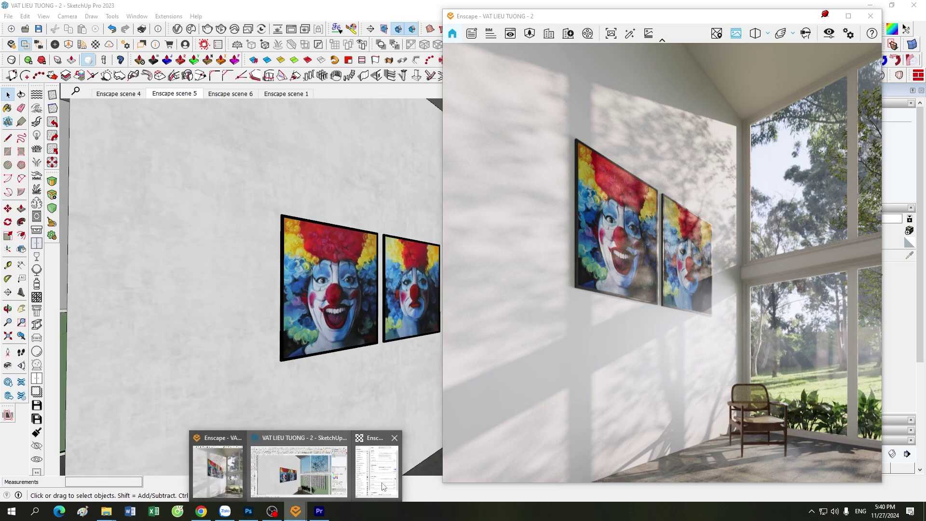
# Reopen the material editor, glance at the RAL swatches, and bring the editor back in front
pyautogui.click(222, 466)
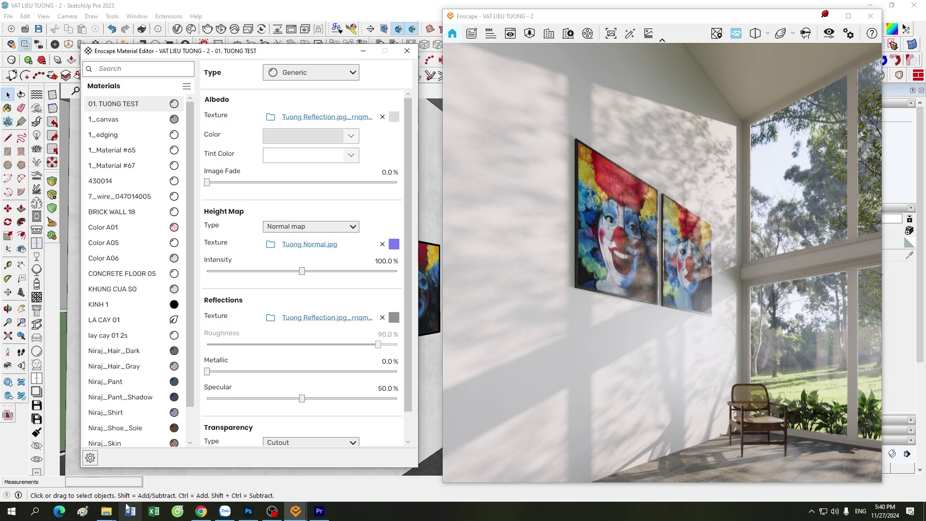
pyautogui.click(106, 511)
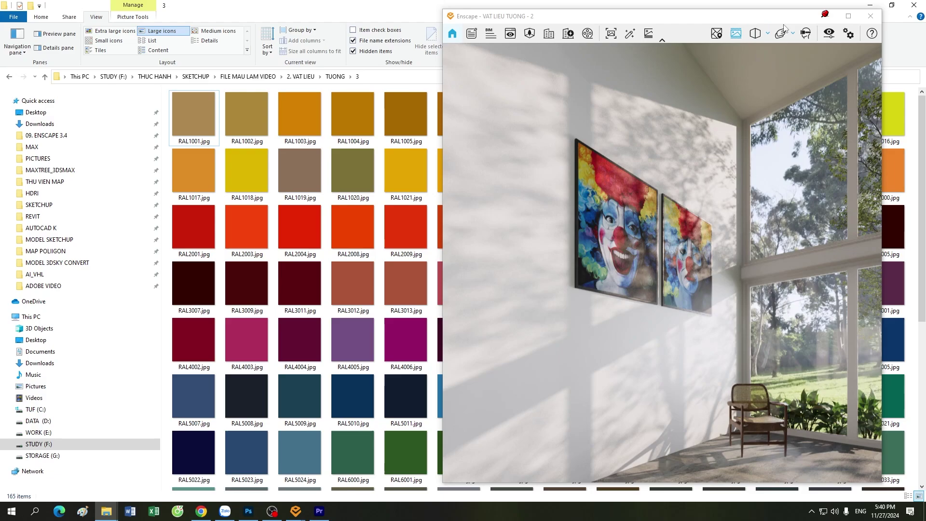
pyautogui.click(849, 16)
pyautogui.scroll(-5, 710, 372)
pyautogui.scroll(5, 710, 372)
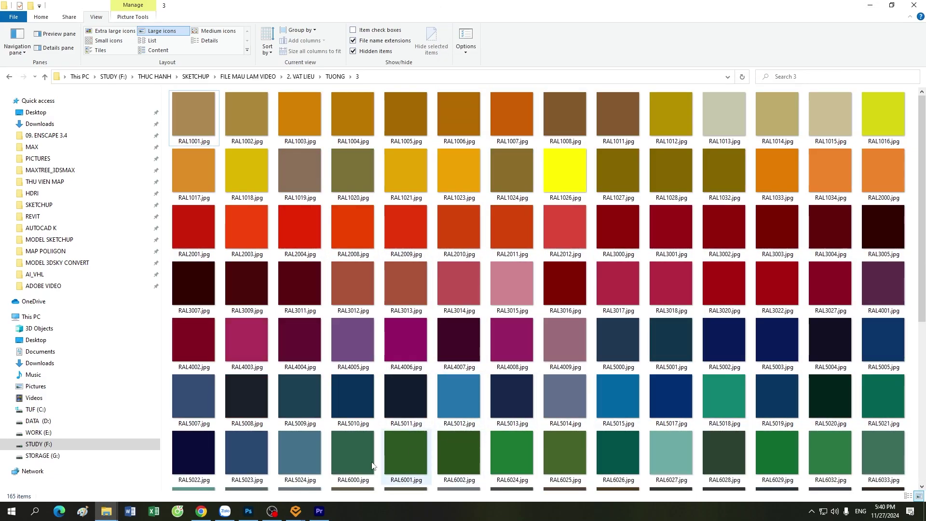
pyautogui.click(295, 512)
pyautogui.click(286, 479)
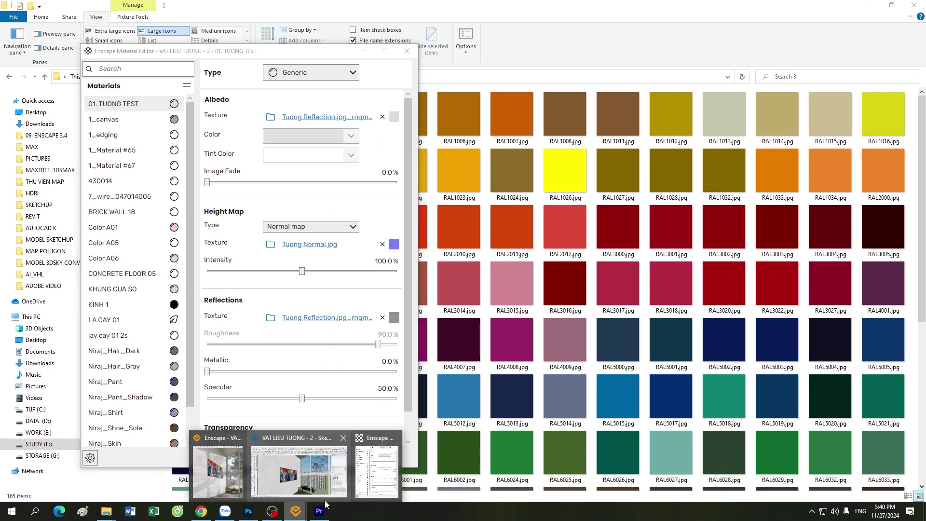
pyautogui.click(216, 473)
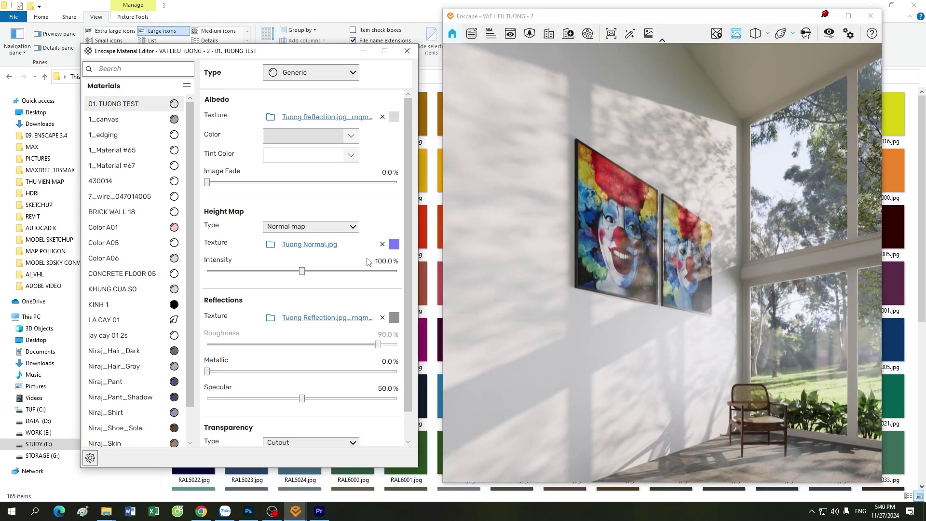
pyautogui.moveTo(295, 511)
pyautogui.click(286, 478)
# Inspect the roughness, reflection and normal map texture pages of 01. TUONG TEST
pyautogui.click(395, 321)
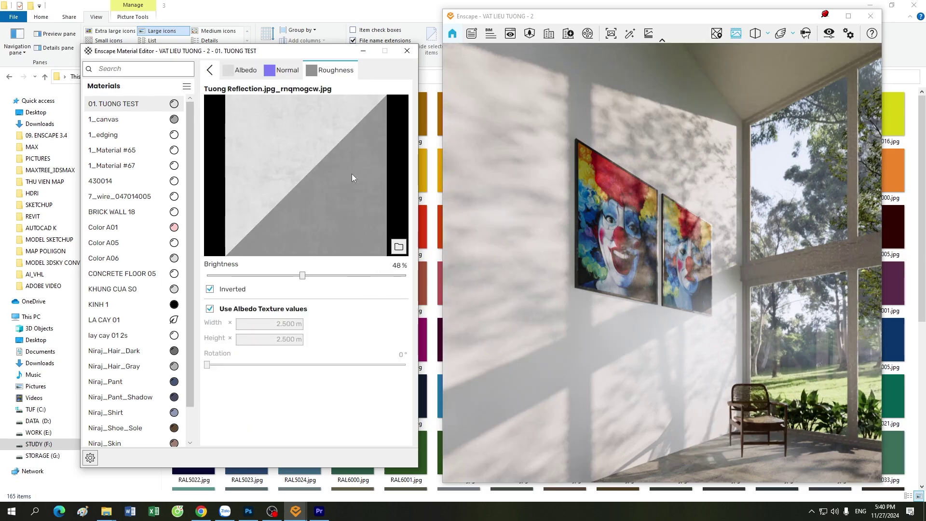
pyautogui.moveTo(296, 51); pyautogui.dragTo(293, 88)
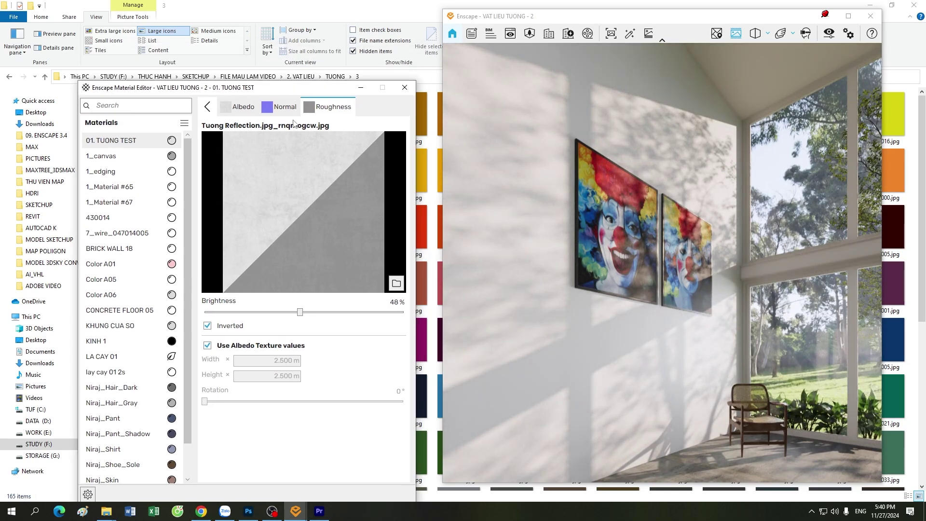
pyautogui.click(207, 107)
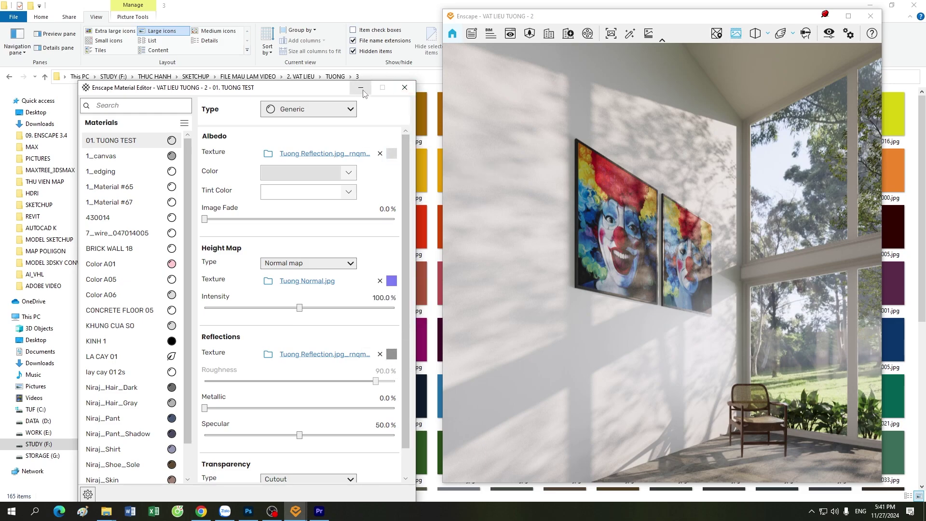
pyautogui.click(363, 90)
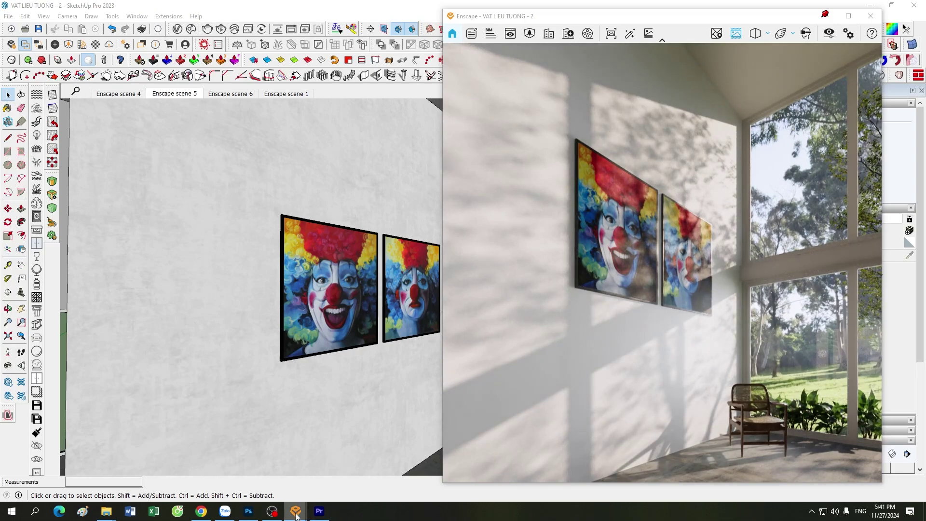
pyautogui.click(367, 463)
pyautogui.click(392, 355)
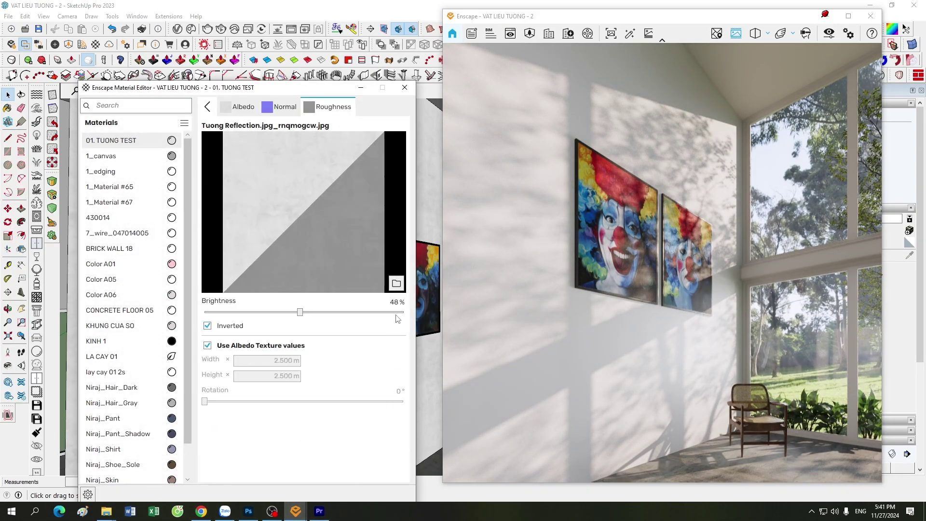
pyautogui.click(208, 107)
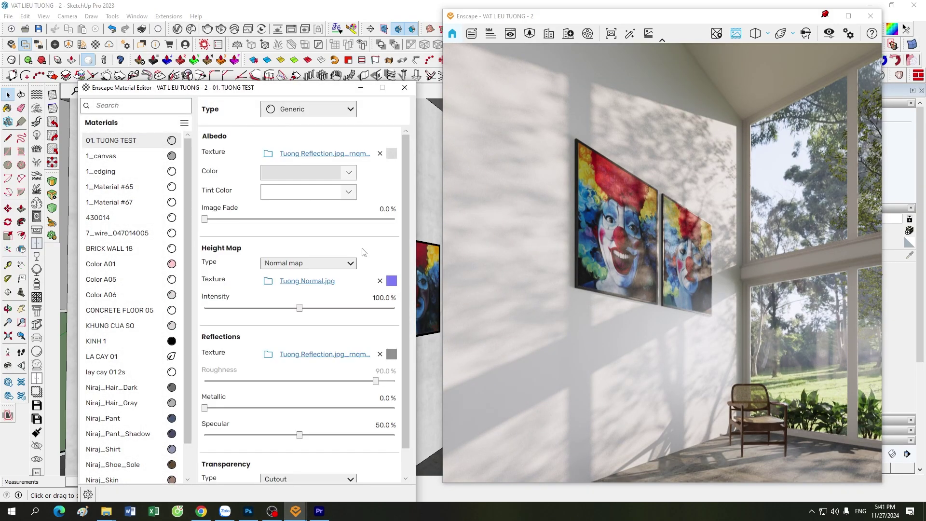
pyautogui.click(389, 283)
pyautogui.click(207, 107)
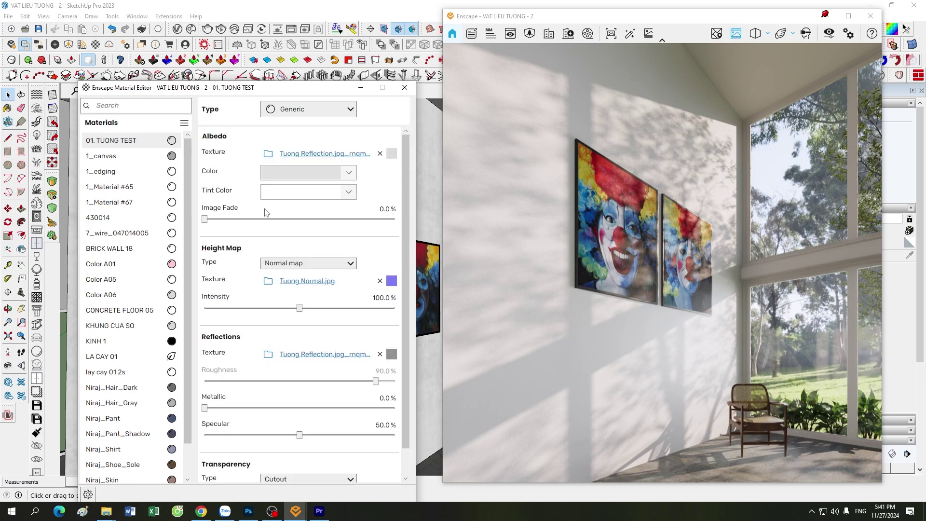
pyautogui.click(389, 359)
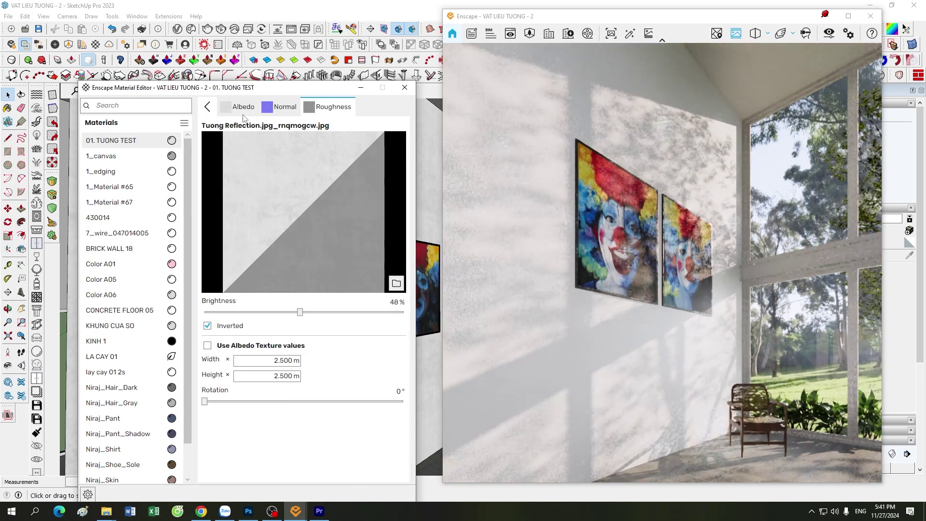
pyautogui.click(208, 107)
# Orbit to reveal the wall edge and door, then set albedo Image Fade to 100%
pyautogui.click(361, 87)
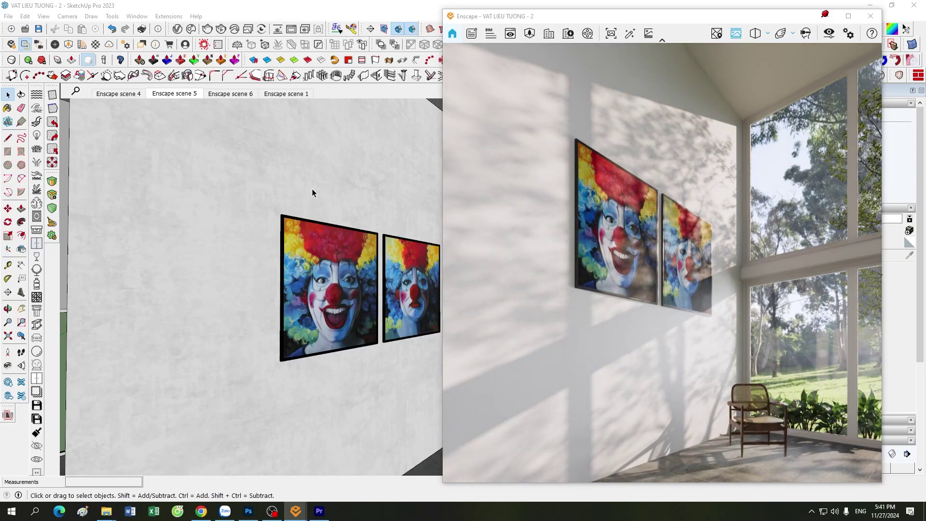
pyautogui.moveTo(312, 189)
pyautogui.mouseDown(button='middle')
pyautogui.moveTo(281, 289)
pyautogui.moveTo(226, 365)
pyautogui.mouseUp(button='middle')
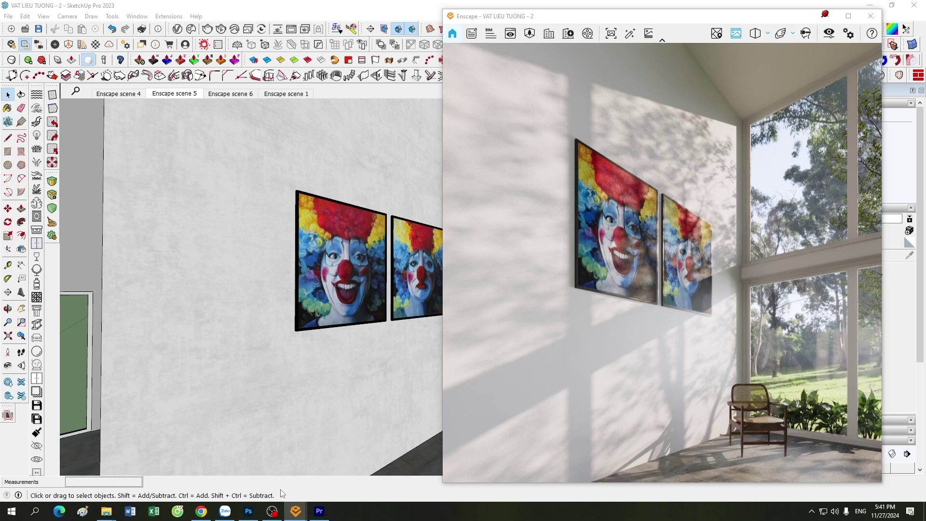
pyautogui.moveTo(295, 511)
pyautogui.click(367, 454)
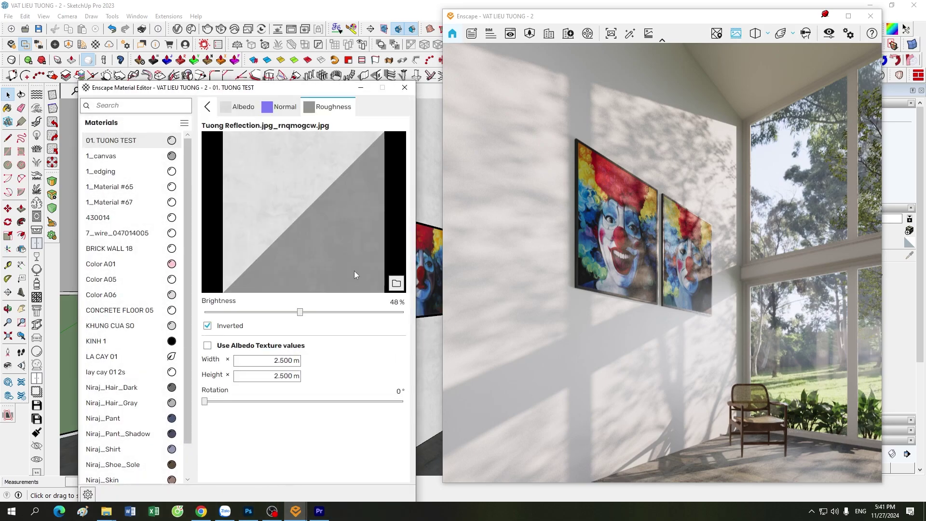
pyautogui.click(207, 106)
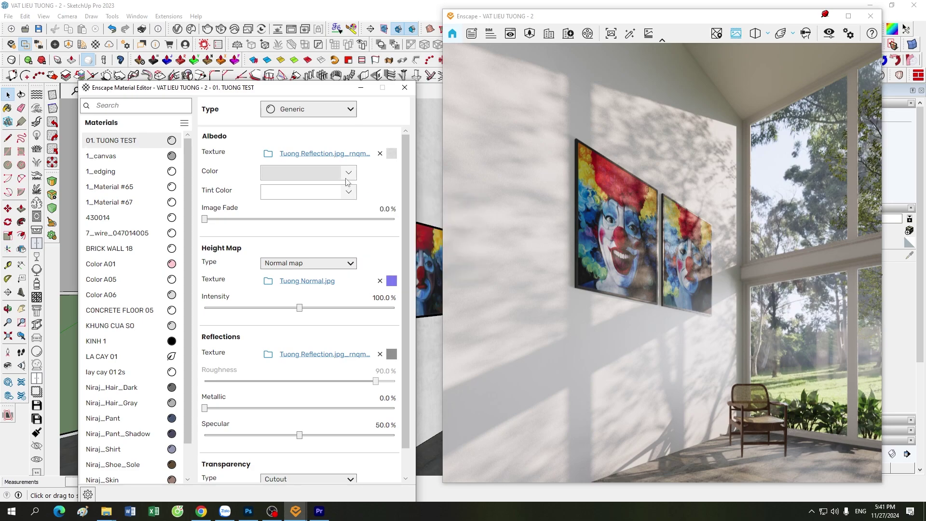
pyautogui.click(320, 172)
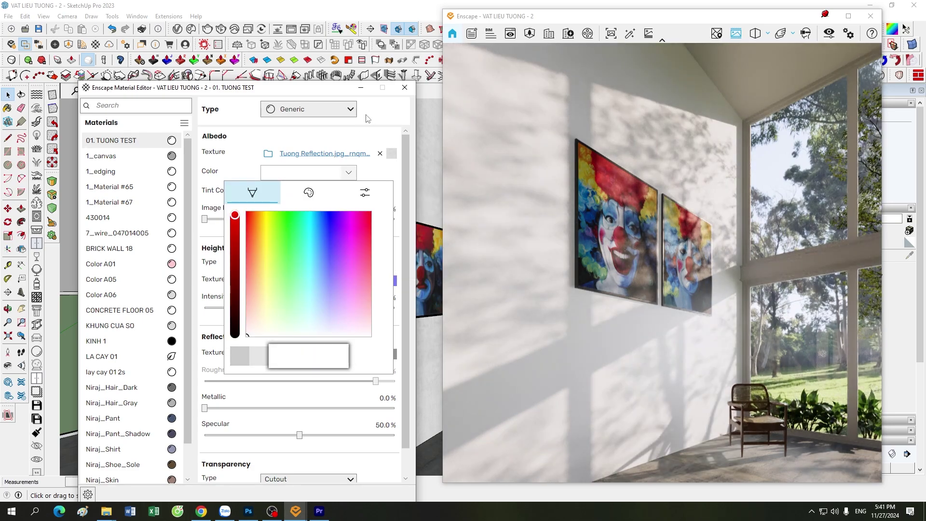
pyautogui.click(400, 212)
pyautogui.moveTo(204, 219); pyautogui.dragTo(396, 219)
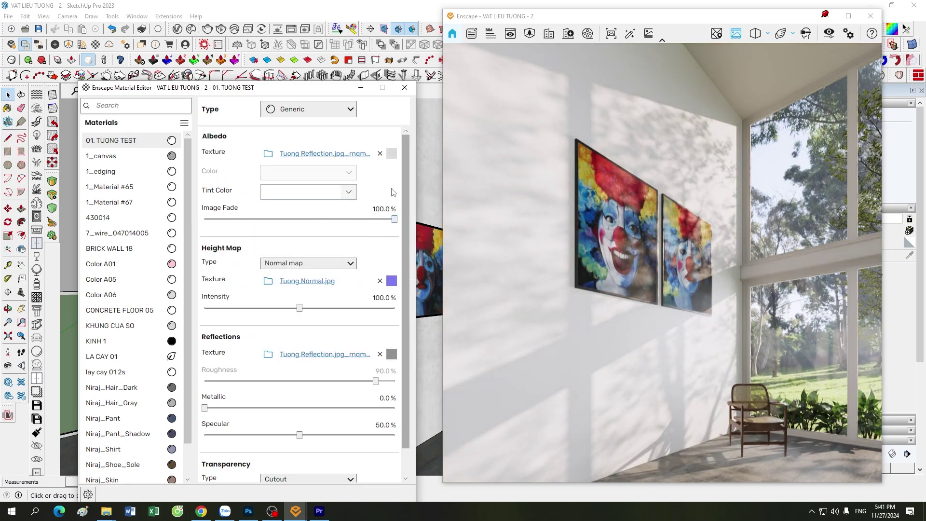
pyautogui.moveTo(377, 157)
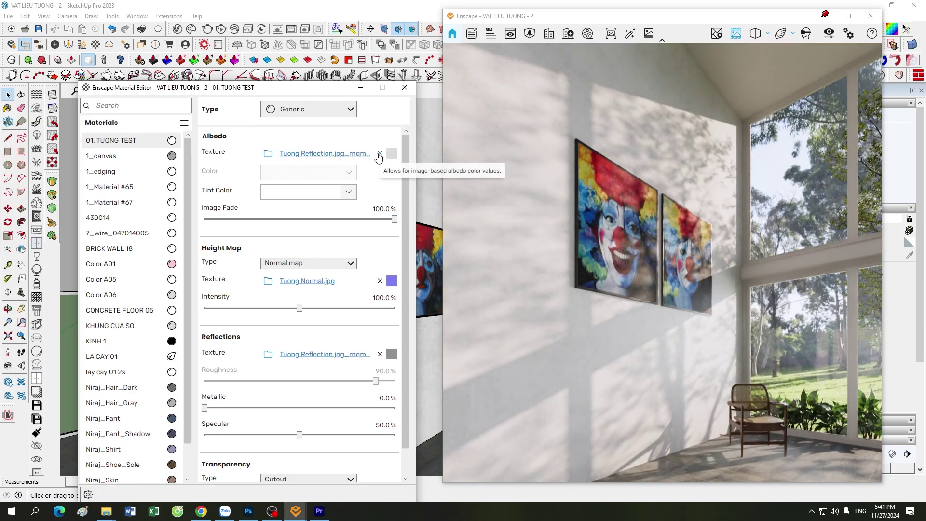
# Cancel an albedo texture browse and remove the current albedo texture
pyautogui.click(268, 153)
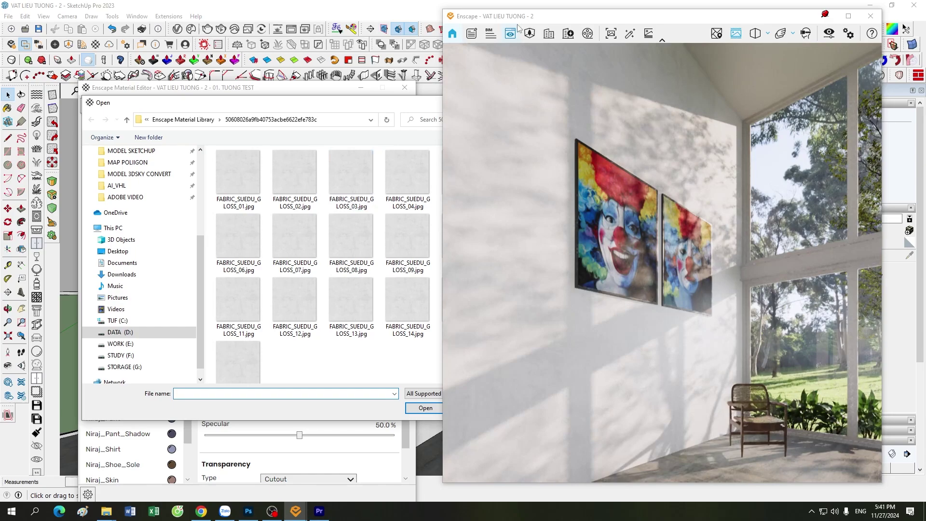
pyautogui.moveTo(529, 20); pyautogui.dragTo(538, 20)
pyautogui.moveTo(271, 102); pyautogui.dragTo(192, 110)
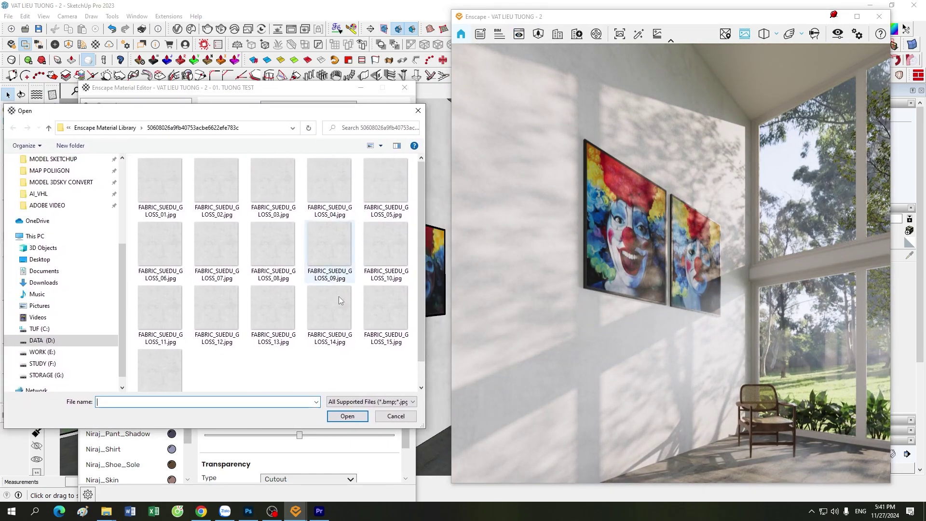
pyautogui.click(394, 419)
pyautogui.click(380, 154)
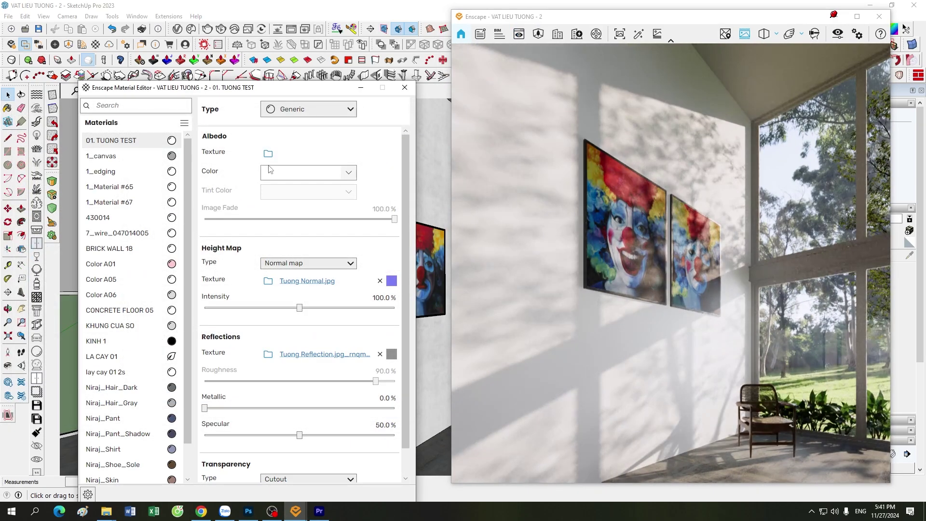
# Browse to the RAL colour folder 3 for an albedo image, then cancel
pyautogui.click(268, 153)
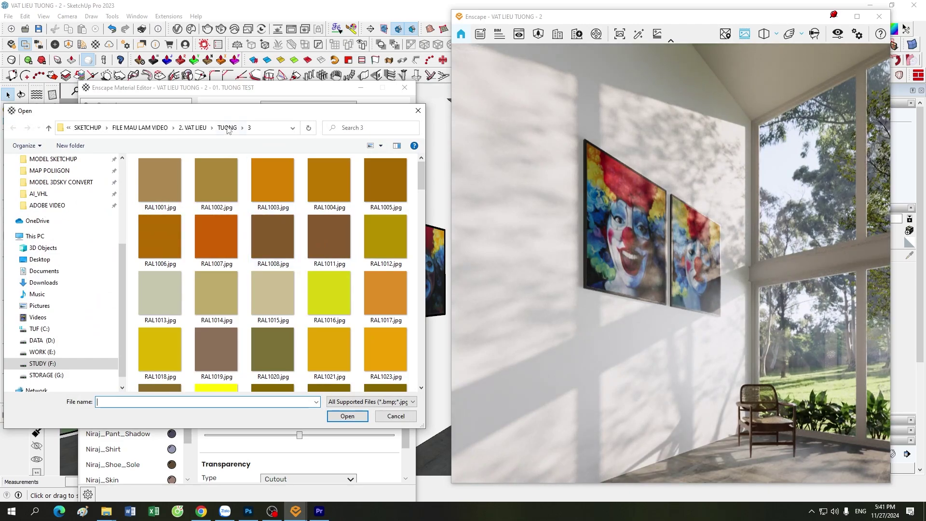
pyautogui.hotkey('alt', 'Up')
pyautogui.doubleClick(271, 187)
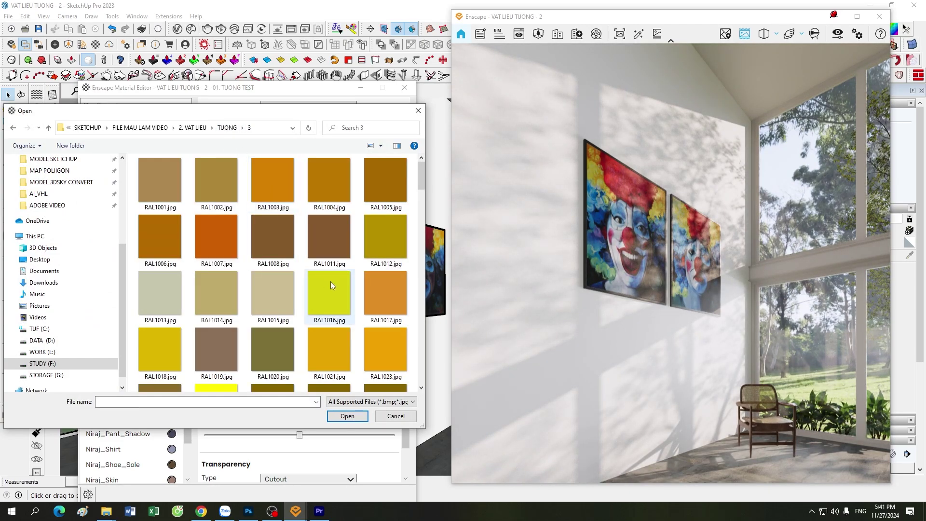
pyautogui.moveTo(305, 111)
pyautogui.mouseDown()
pyautogui.moveTo(302, 224)
pyautogui.moveTo(243, 281)
pyautogui.moveTo(355, 181)
pyautogui.moveTo(181, 203)
pyautogui.moveTo(270, 183)
pyautogui.mouseUp()
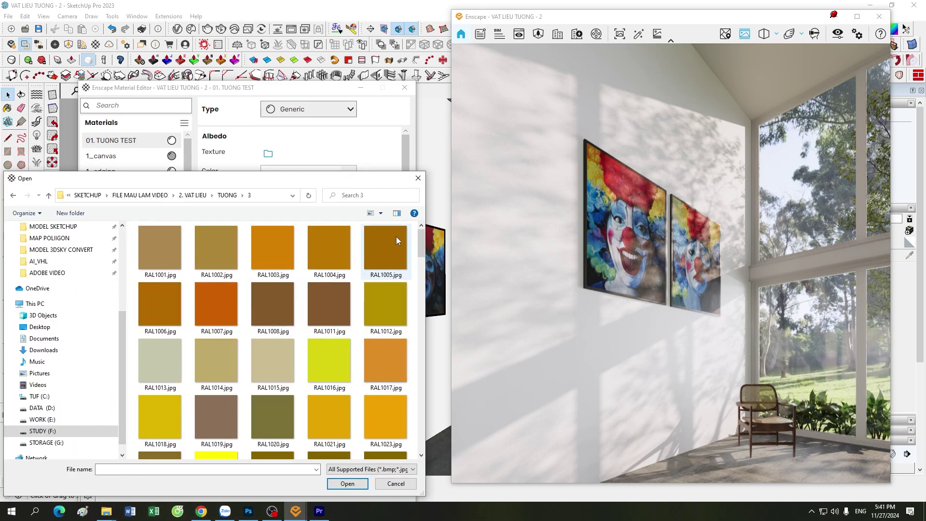
pyautogui.click(395, 484)
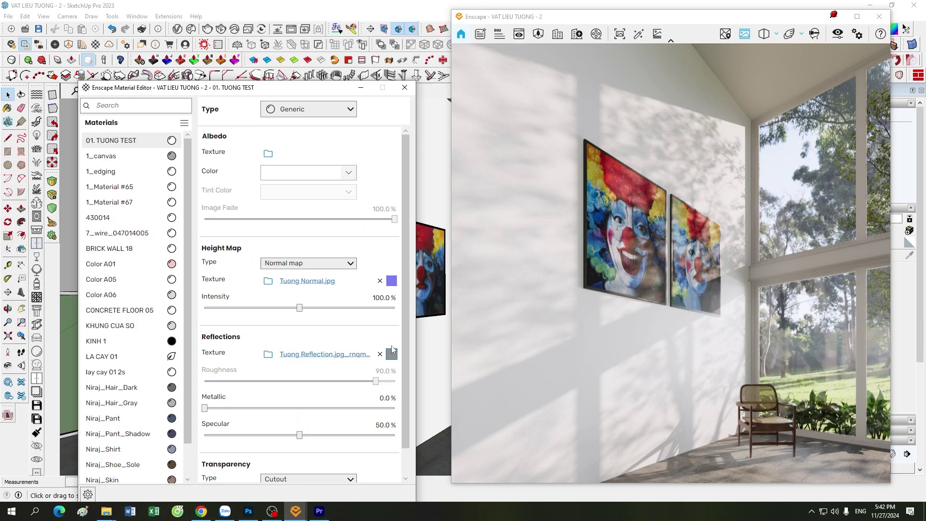
# Review the normal map (Tuong Normal.jpg, 1.000 m) and inverted 48% roughness (2.500 m) pages
pyautogui.click(391, 281)
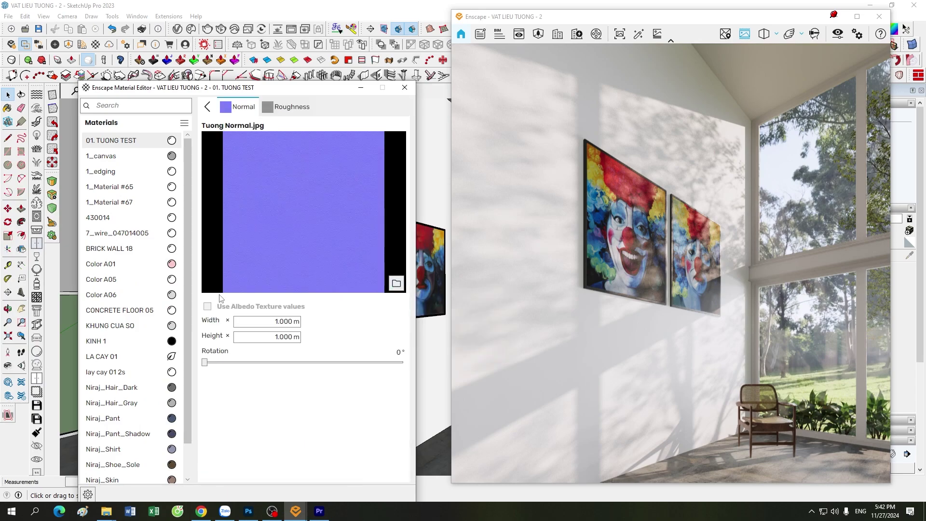
pyautogui.click(207, 107)
pyautogui.click(392, 355)
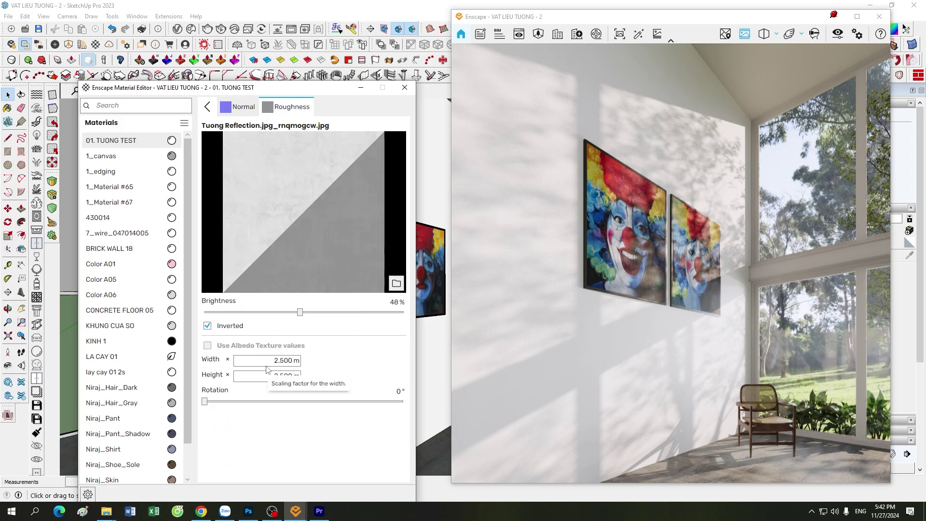
pyautogui.click(207, 107)
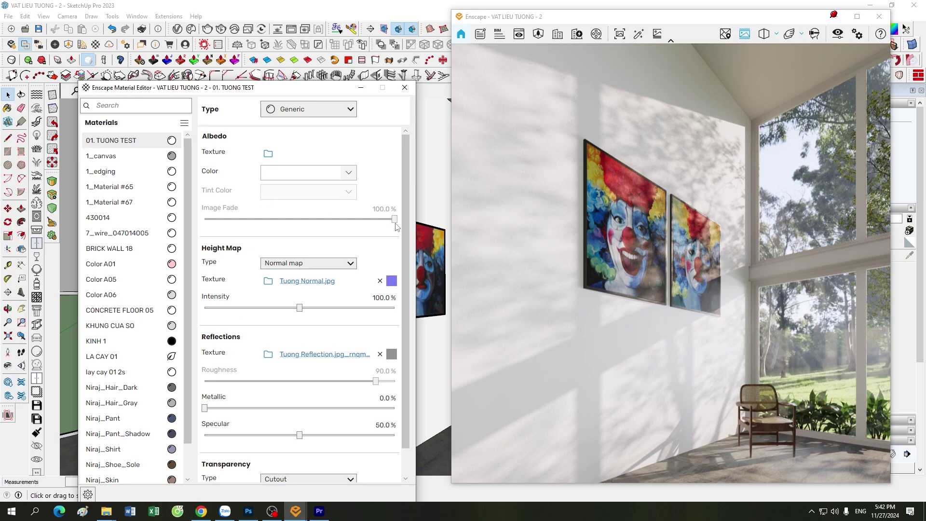
# Load RAL5017.jpg as the wall's albedo texture
pyautogui.click(268, 154)
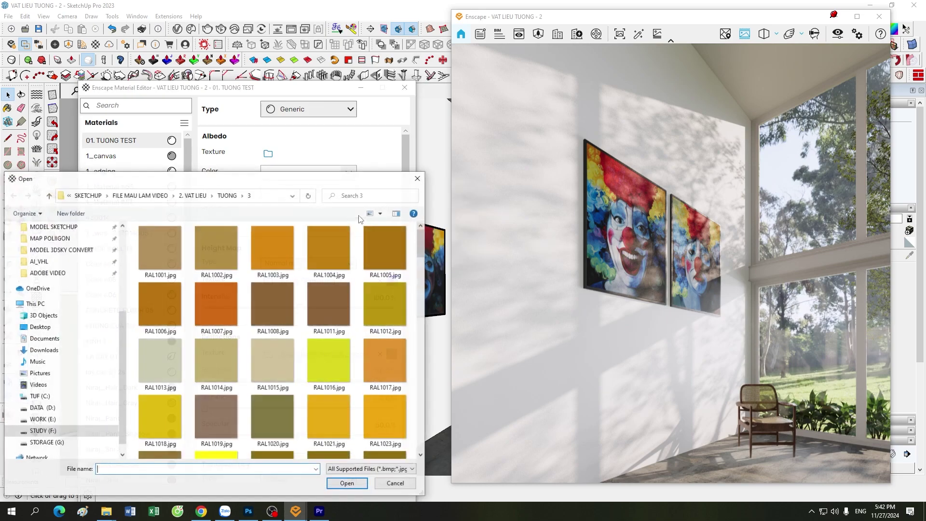
pyautogui.moveTo(318, 187); pyautogui.dragTo(329, 104)
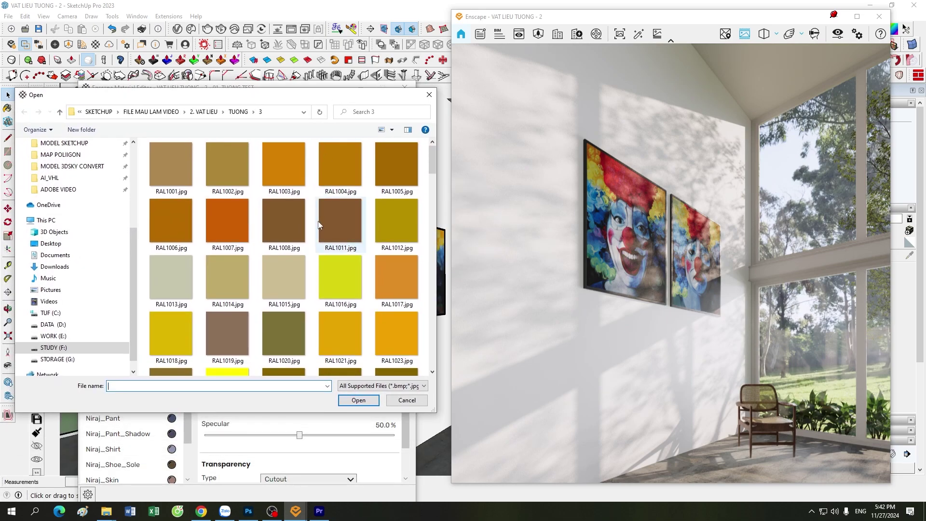
pyautogui.scroll(-5, 320, 218)
pyautogui.scroll(-5, 319, 227)
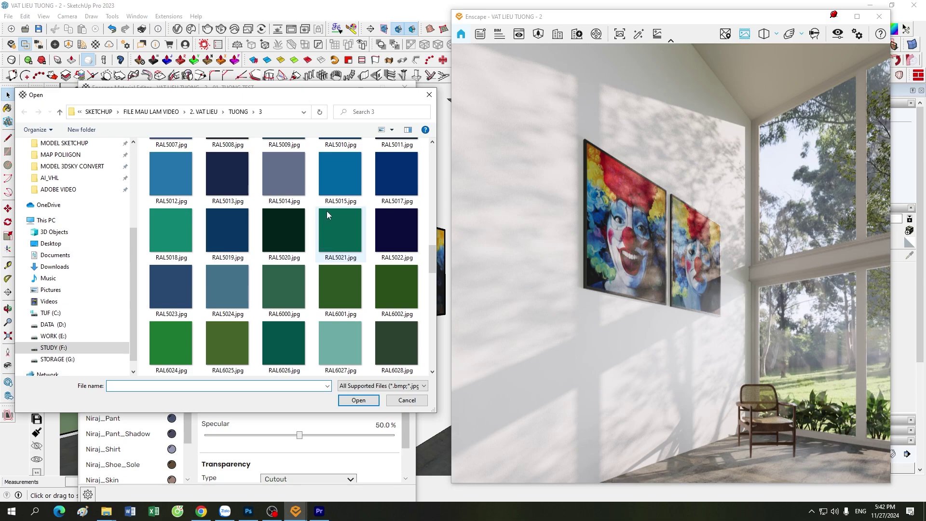
pyautogui.click(397, 174)
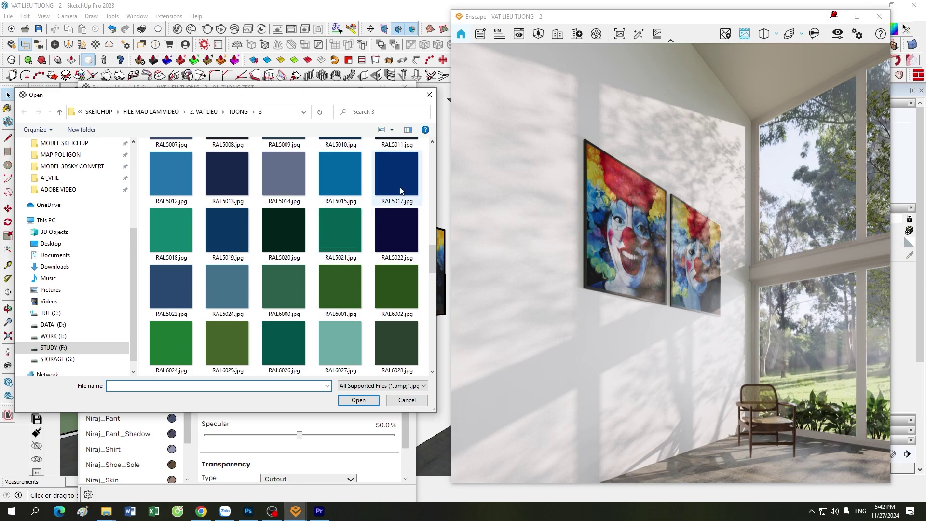
pyautogui.click(355, 401)
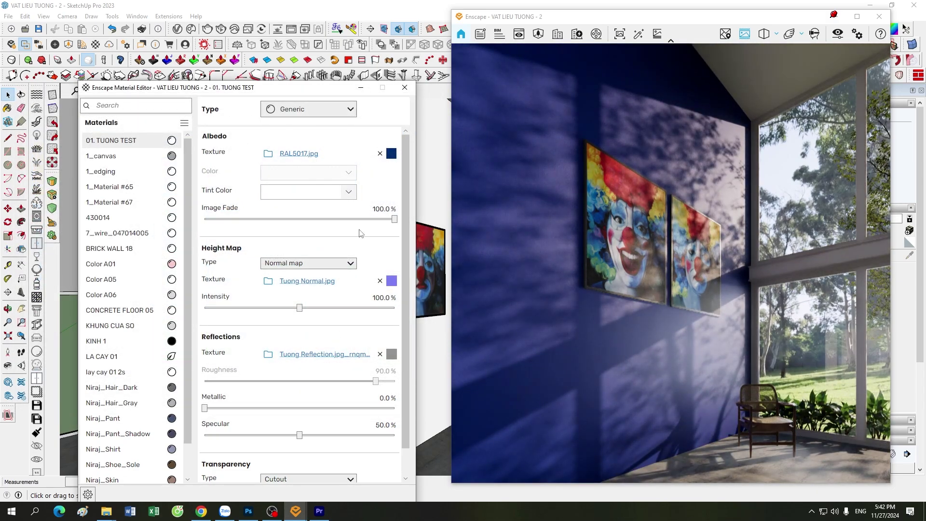
# Try RAL9001.jpg, then settle on RAL1015.jpg as the albedo texture
pyautogui.click(268, 153)
pyautogui.scroll(-3, 302, 261)
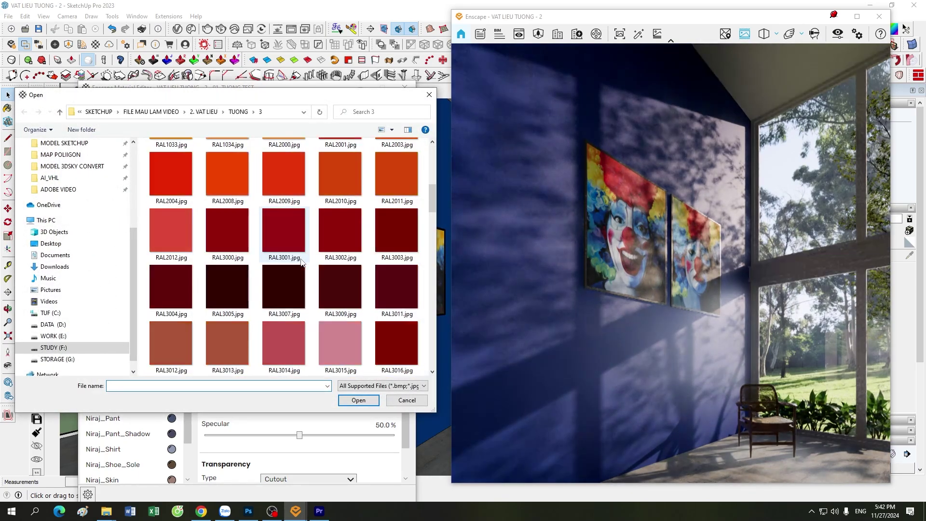
pyautogui.scroll(-5, 302, 261)
pyautogui.scroll(-5, 300, 264)
pyautogui.scroll(-3, 301, 265)
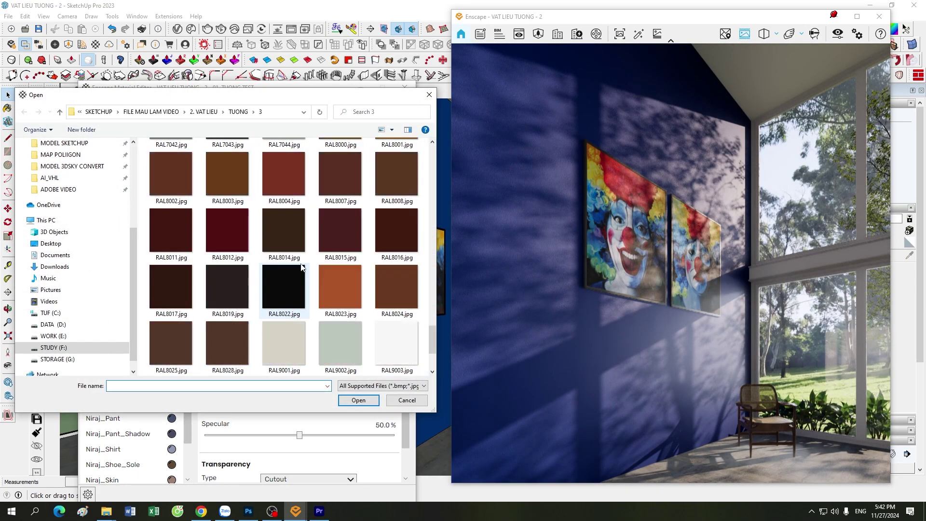
pyautogui.scroll(2, 300, 263)
pyautogui.scroll(-2, 300, 263)
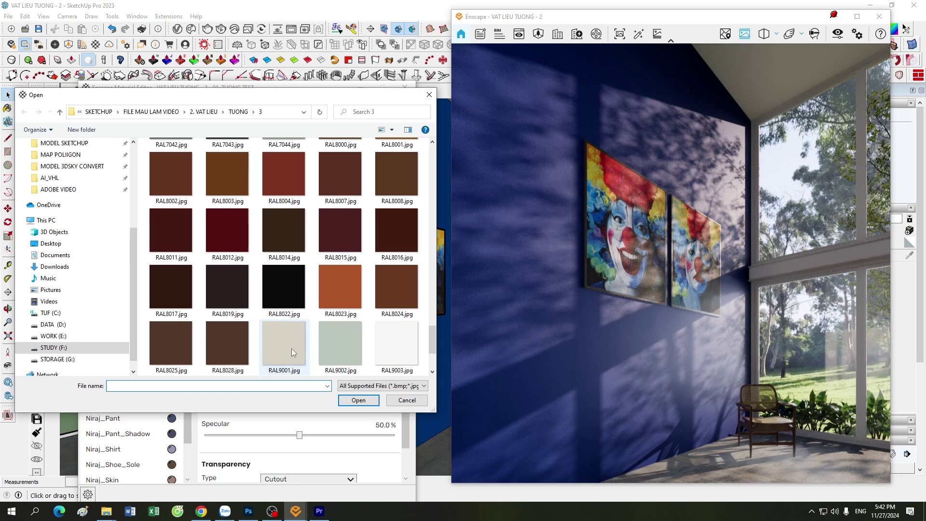
pyautogui.click(357, 400)
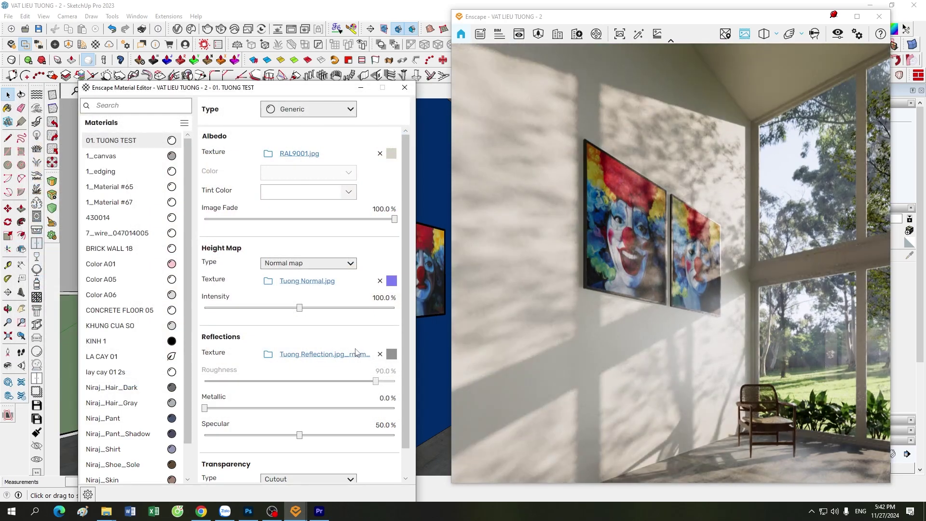
pyautogui.click(268, 154)
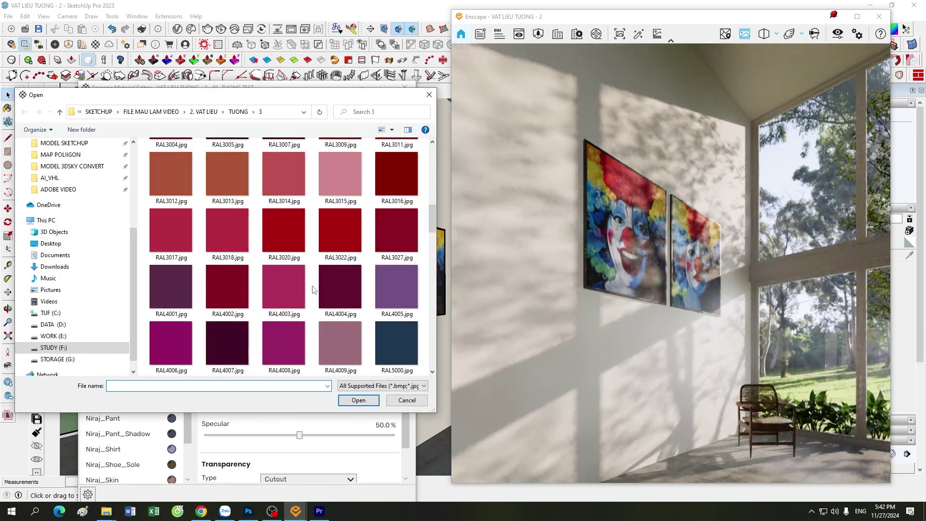
pyautogui.click(359, 401)
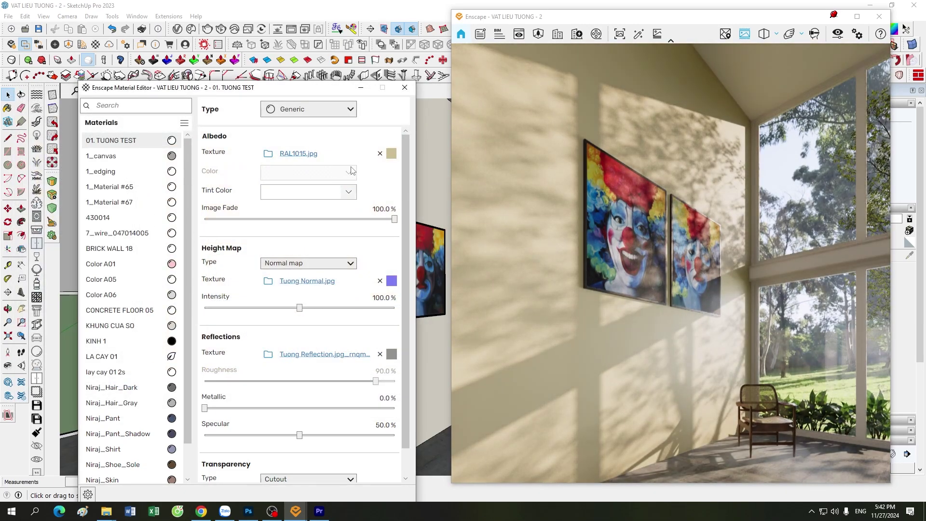
# Browse the albedo files without choosing one, then bring up the RAL swatch folder
pyautogui.click(268, 154)
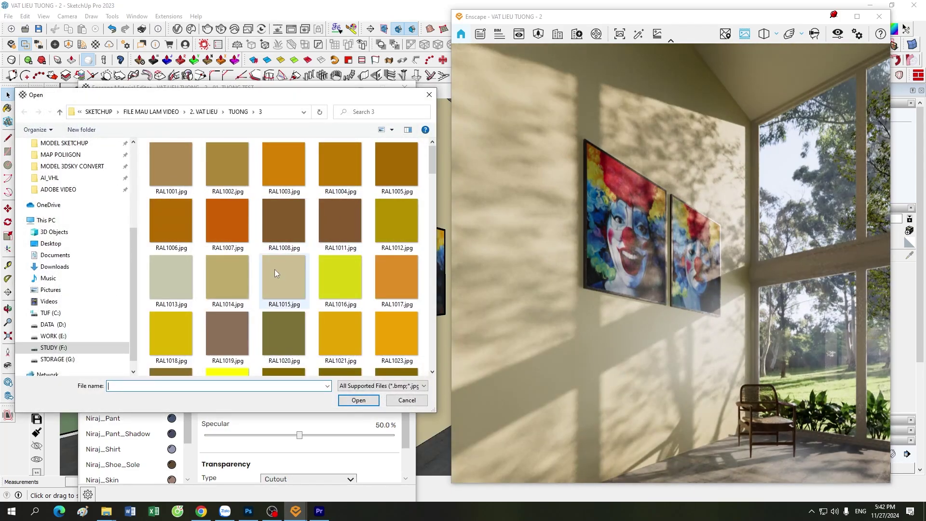
pyautogui.scroll(-10, 270, 266)
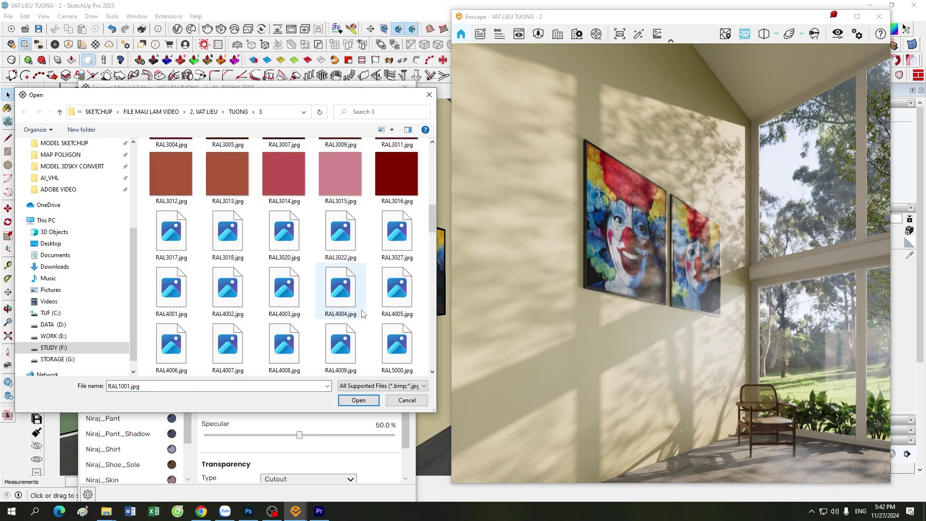
pyautogui.scroll(-10, 378, 351)
pyautogui.scroll(-5, 355, 369)
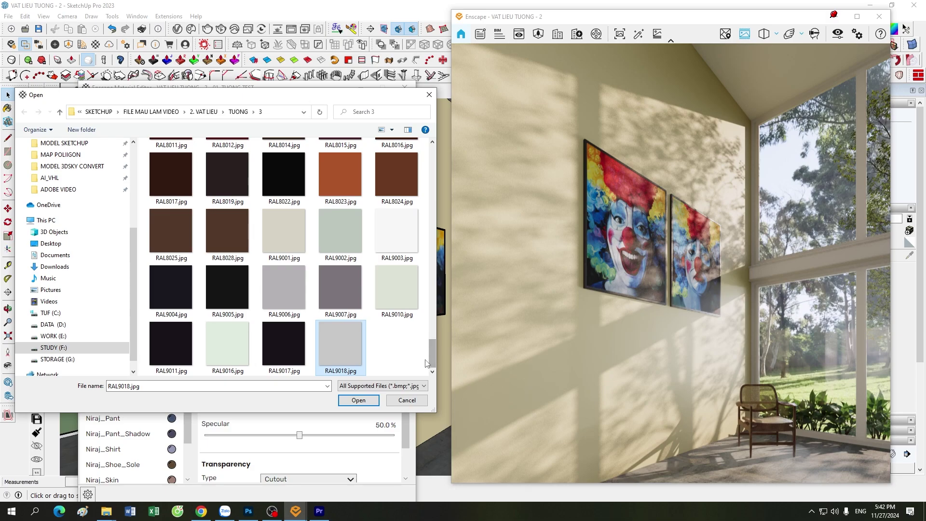
pyautogui.click(430, 95)
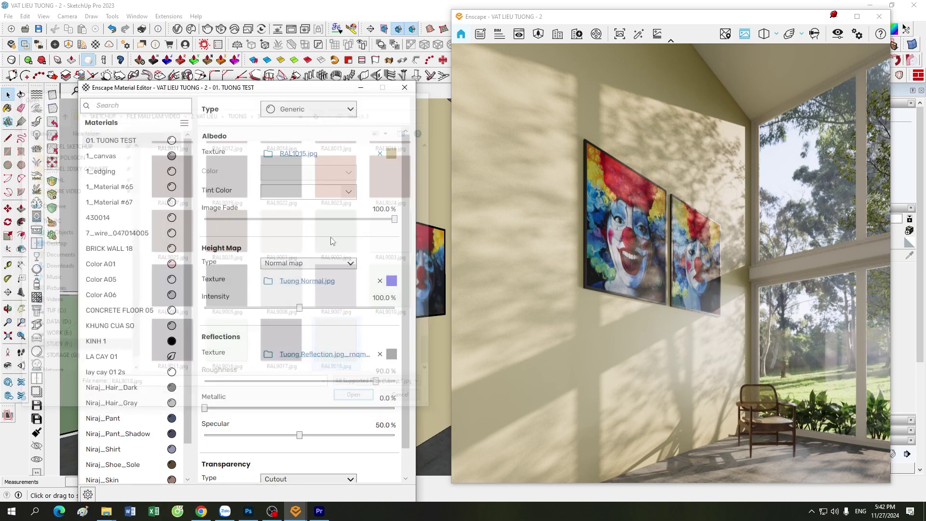
pyautogui.click(57, 463)
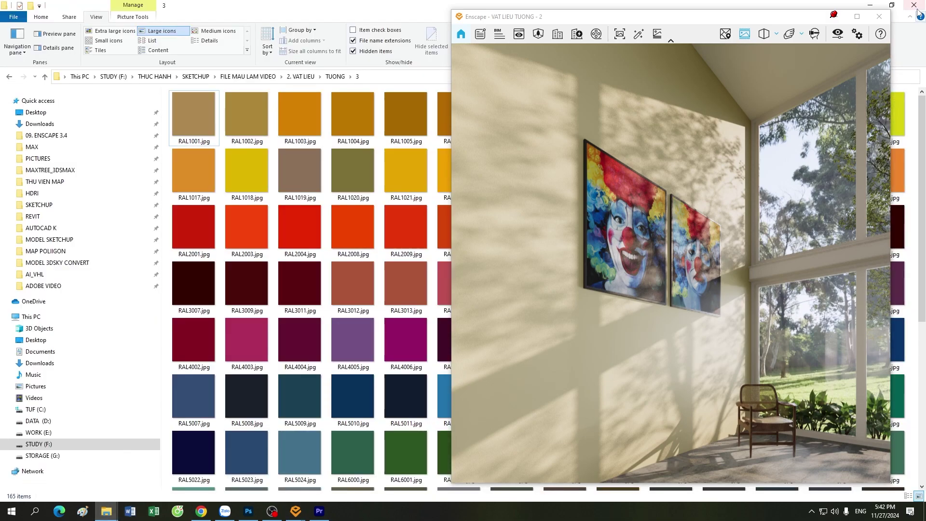
# Browse and range-select swatches RAL1001 to RAL9018, deselect, then bring Enscape's windows back
pyautogui.click(834, 16)
pyautogui.click(193, 115)
pyautogui.scroll(-5, 393, 320)
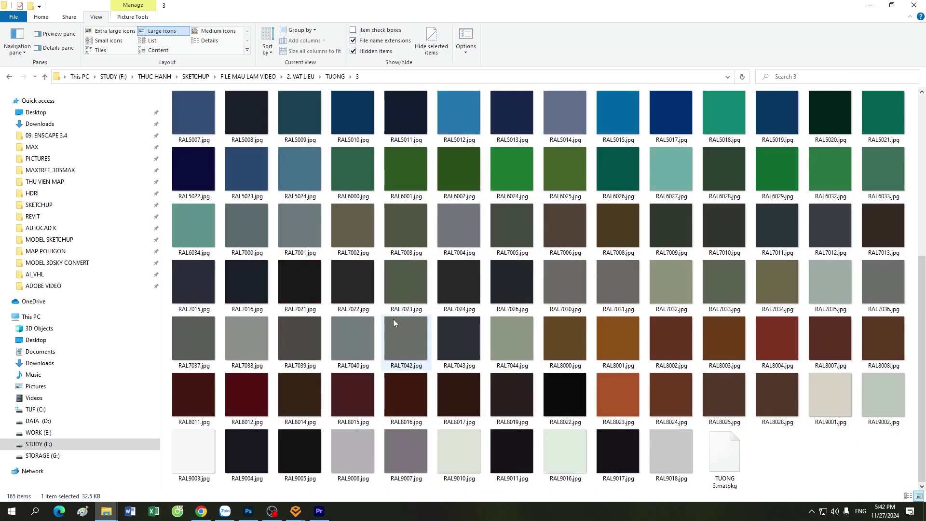
pyautogui.keyDown('shift'); pyautogui.click(648, 459); pyautogui.keyUp('shift')
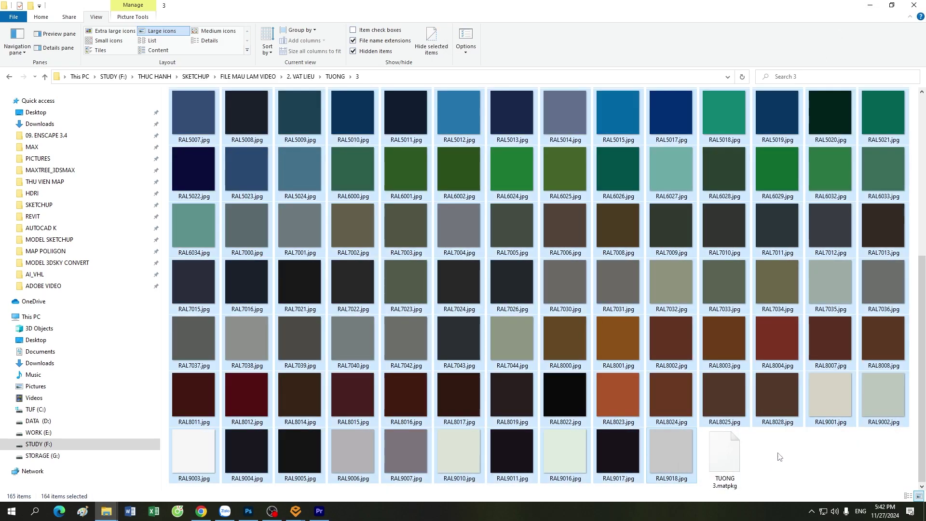
pyautogui.click(829, 458)
pyautogui.moveTo(295, 512)
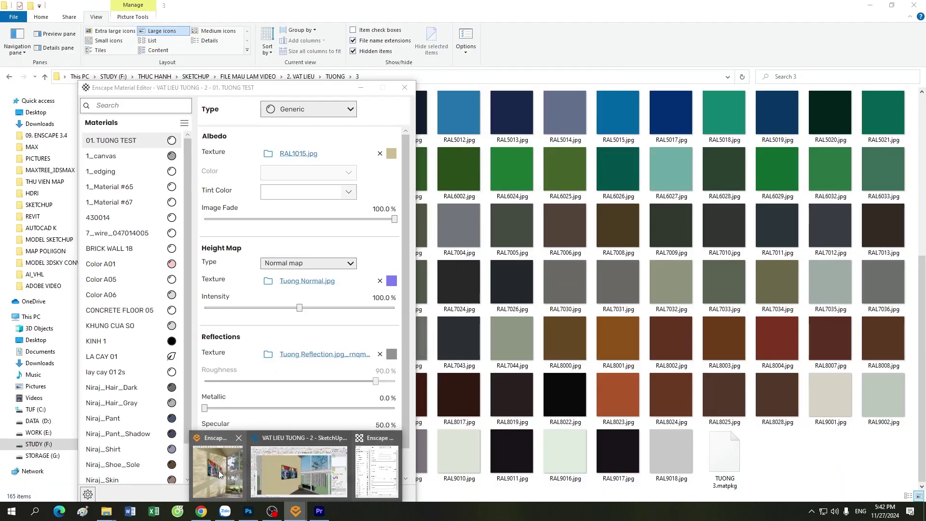
pyautogui.click(217, 477)
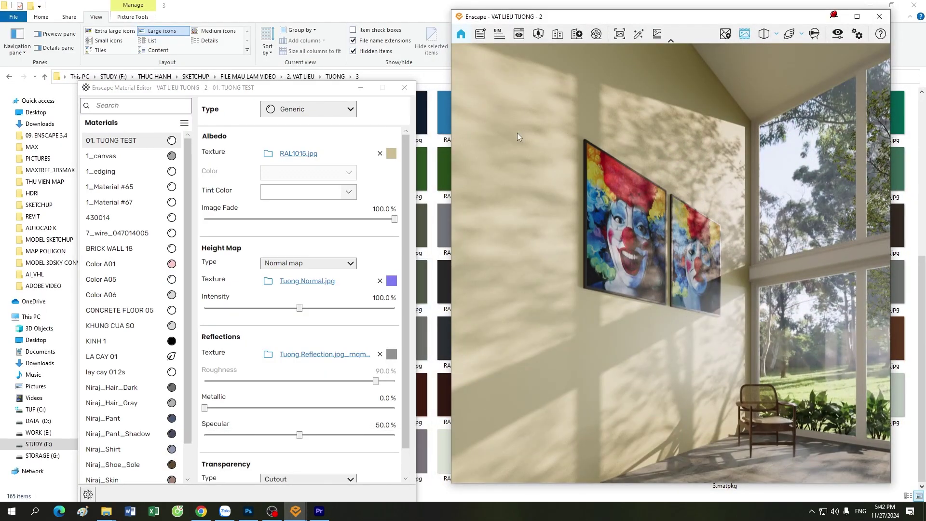
# Set the albedo texture to RAL1013.jpg, then switch it to RAL1017.jpg
pyautogui.click(266, 155)
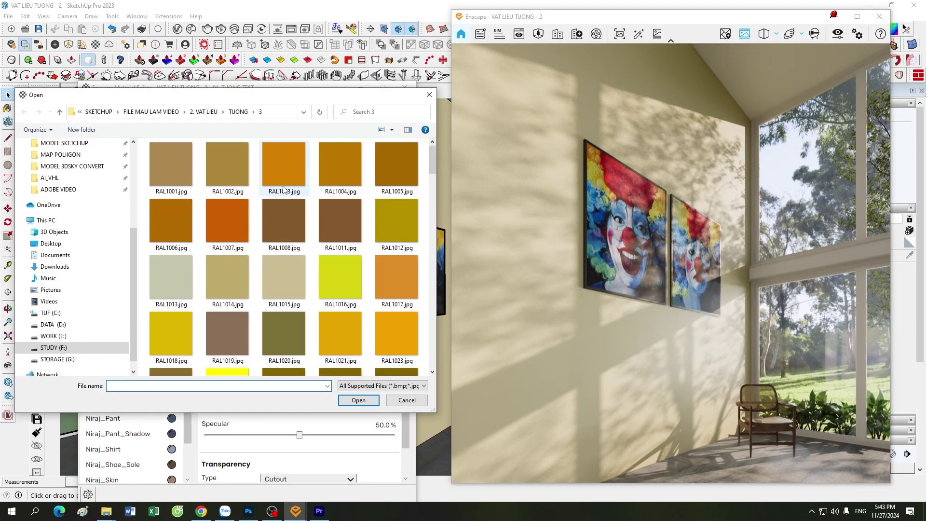
pyautogui.doubleClick(171, 277)
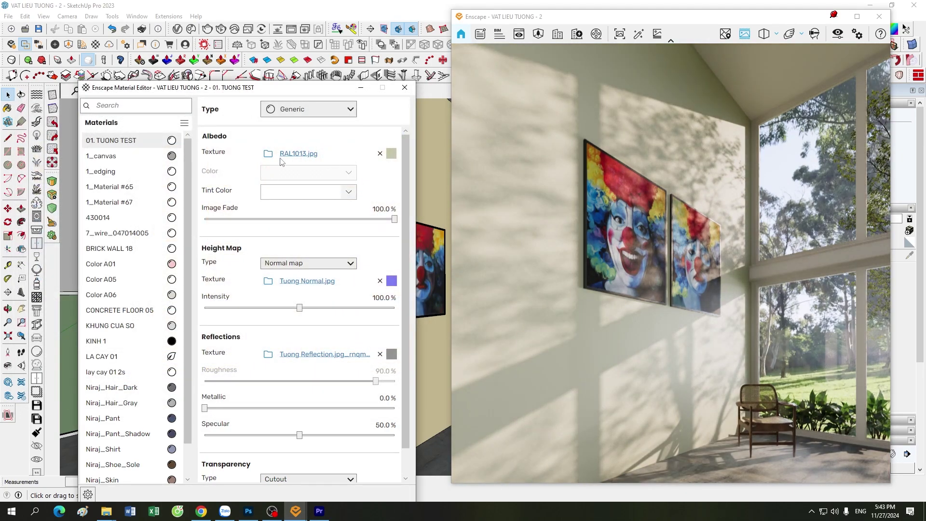
pyautogui.click(268, 154)
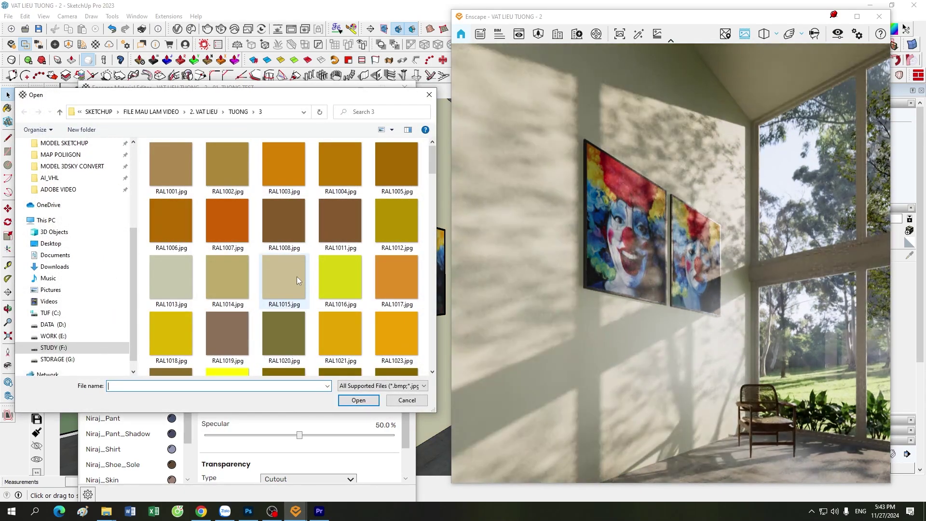
pyautogui.scroll(-5, 297, 276)
pyautogui.scroll(5, 297, 276)
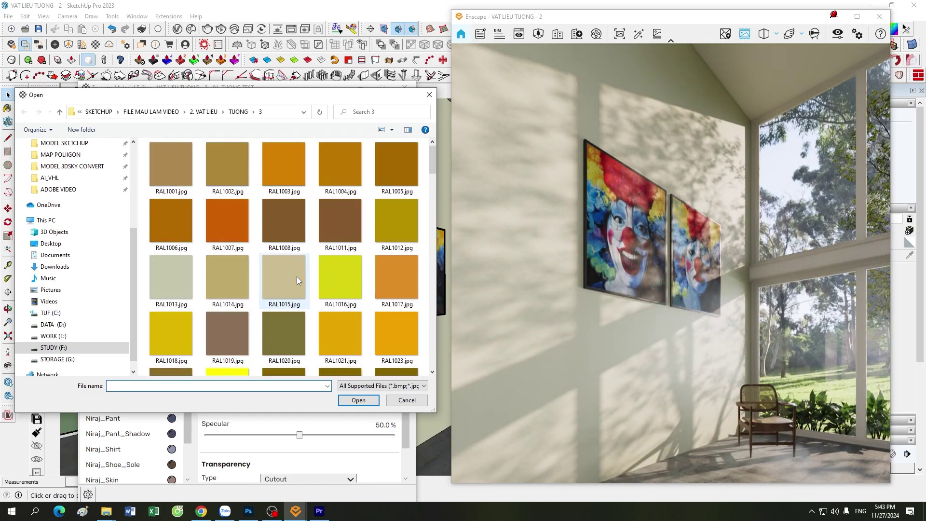
pyautogui.click(391, 288)
pyautogui.click(359, 400)
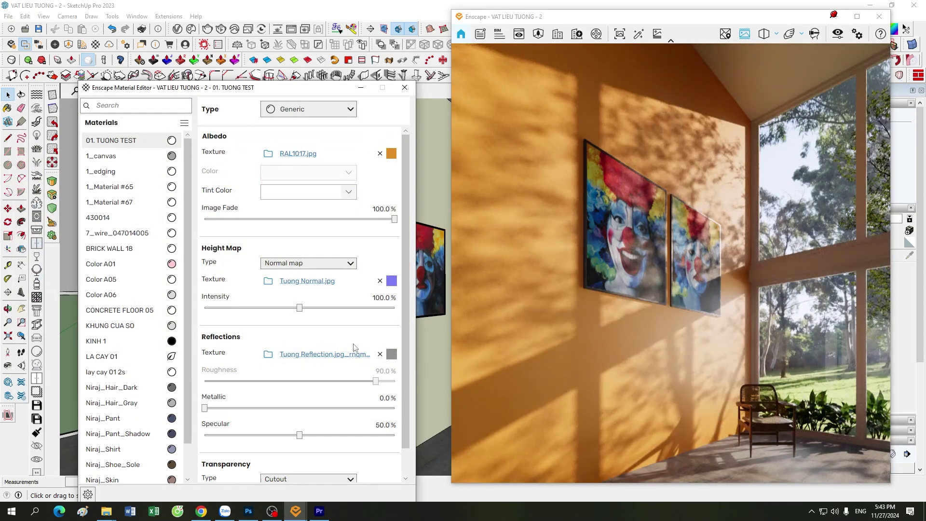
pyautogui.moveTo(297, 95); pyautogui.dragTo(296, 46)
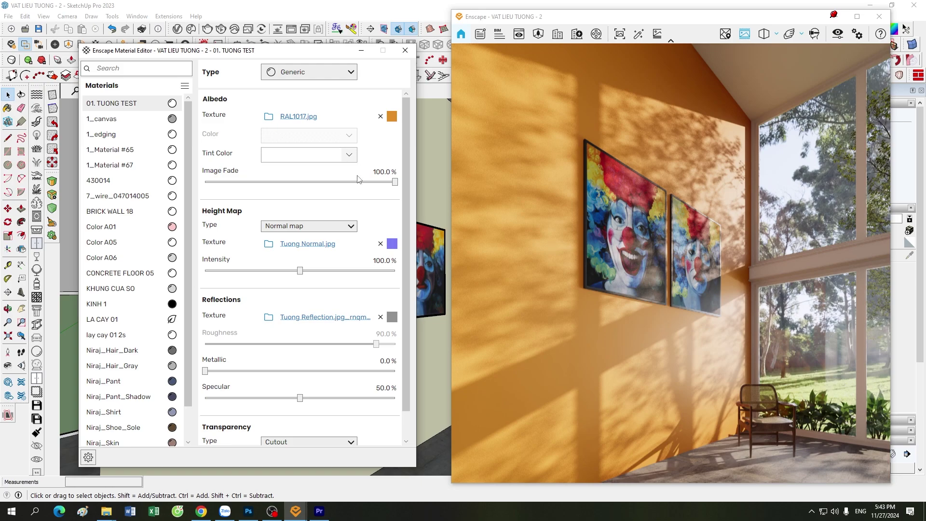
# Give the 01. TUONG TEST albedo a light grey tint with Image Fade at 100%
pyautogui.click(380, 172)
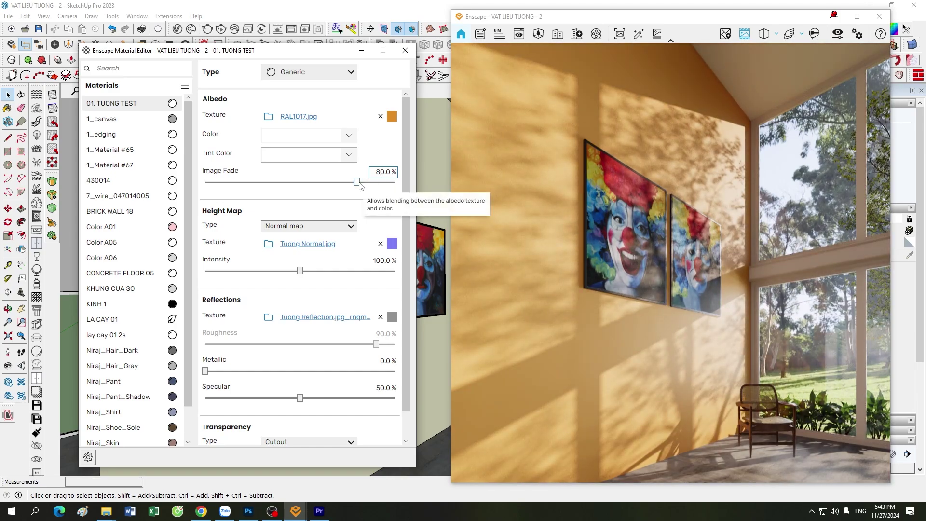
pyautogui.click(349, 154)
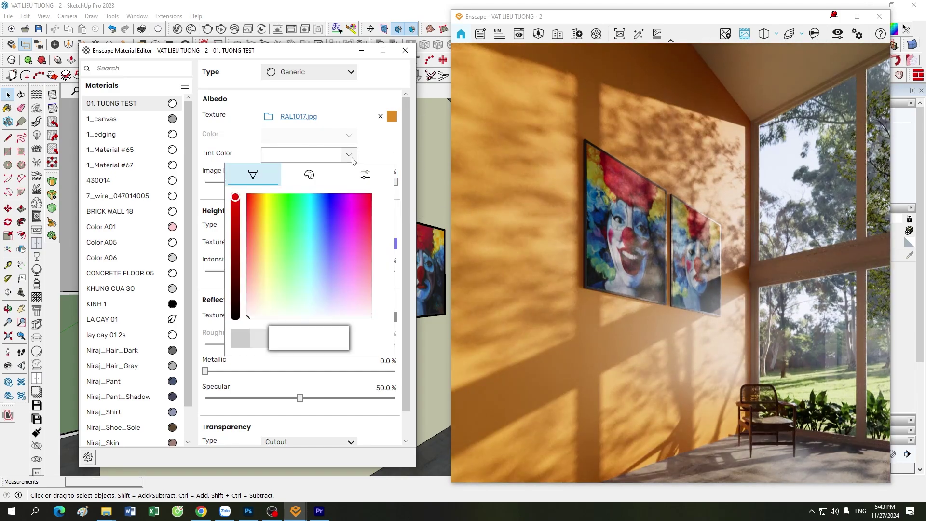
pyautogui.click(240, 337)
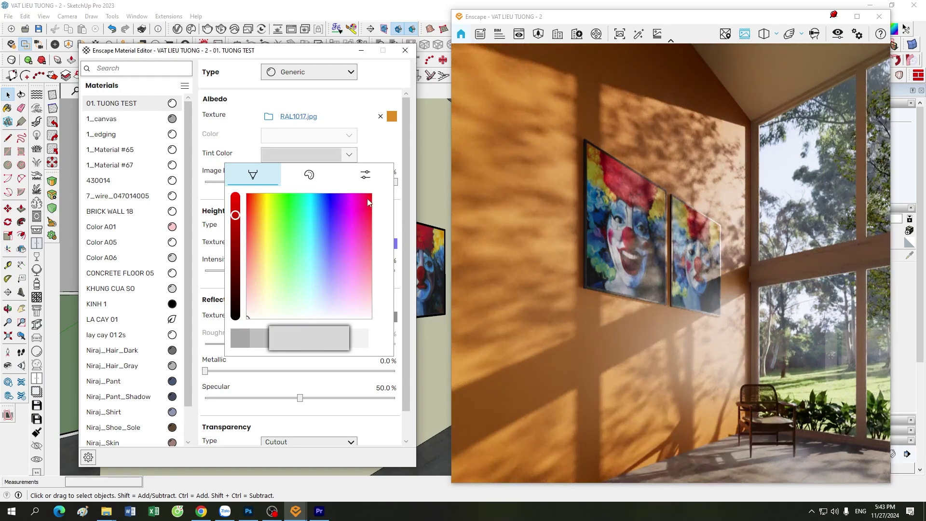
pyautogui.click(381, 150)
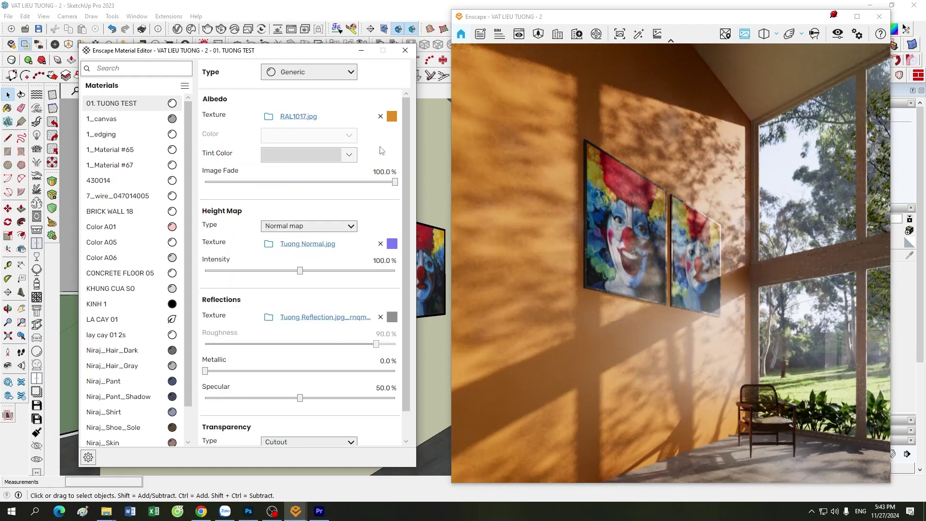
# Minimize the material editor and turn the Enscape camera toward the orange wall
pyautogui.click(363, 50)
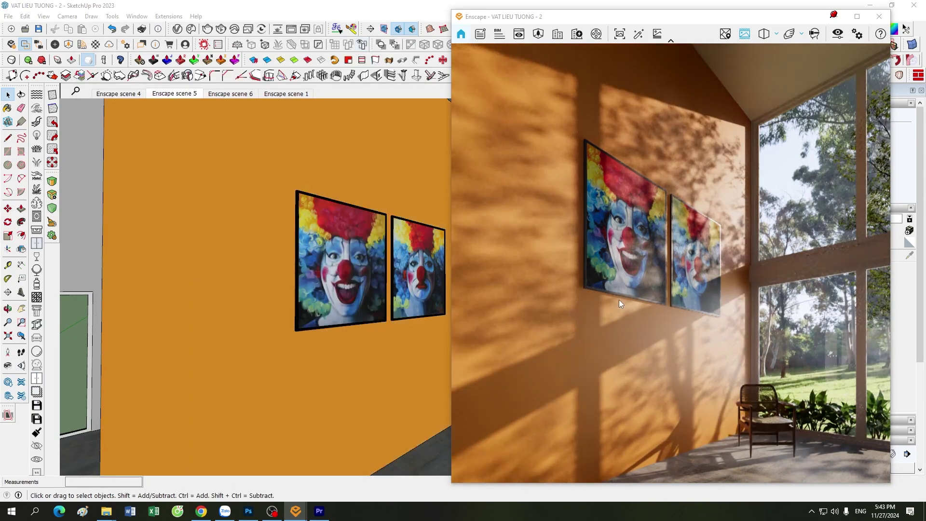
pyautogui.moveTo(618, 299); pyautogui.dragTo(701, 341)
pyautogui.scroll(5, 701, 341)
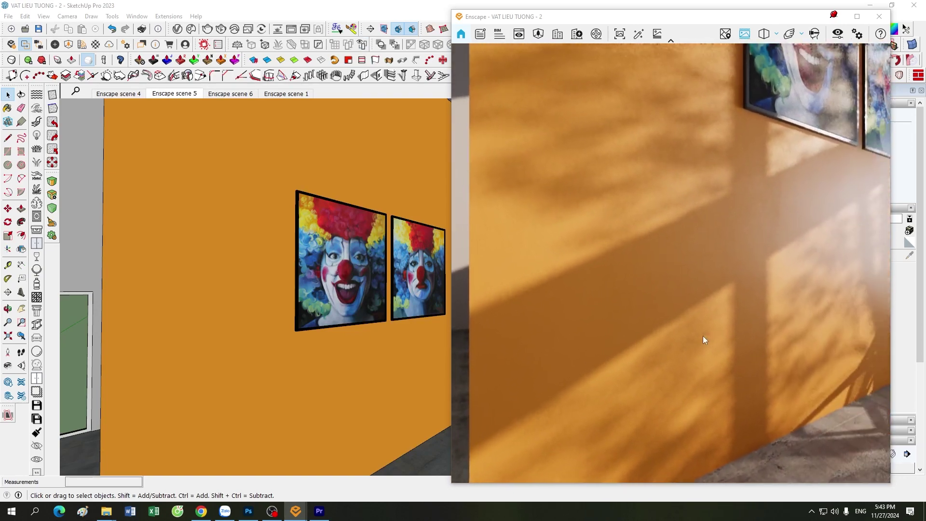
pyautogui.scroll(-3, 686, 340)
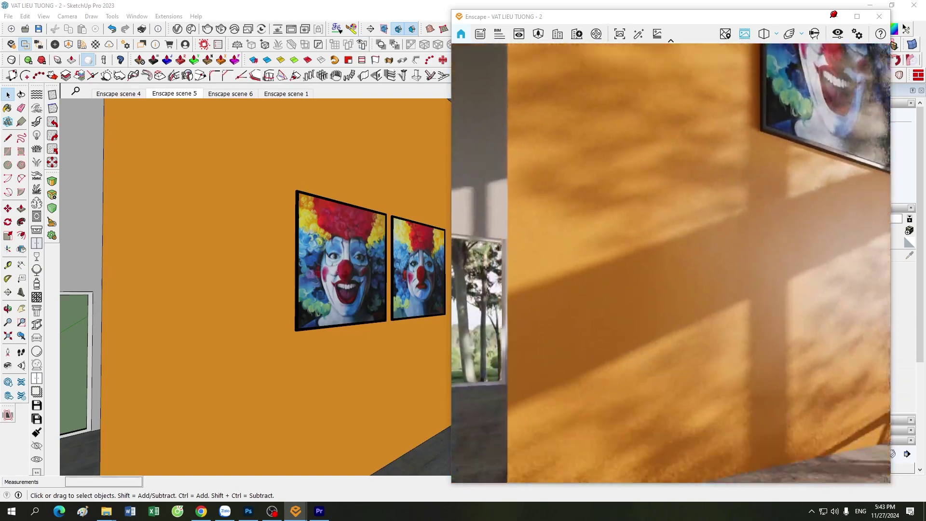
pyautogui.moveTo(692, 329); pyautogui.dragTo(664, 98)
pyautogui.scroll(3, 692, 329)
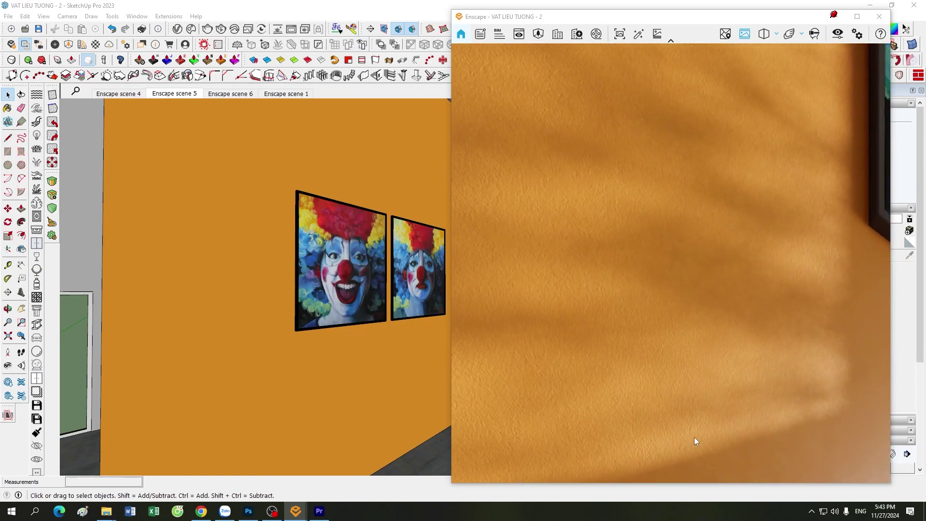
pyautogui.scroll(-3, 676, 291)
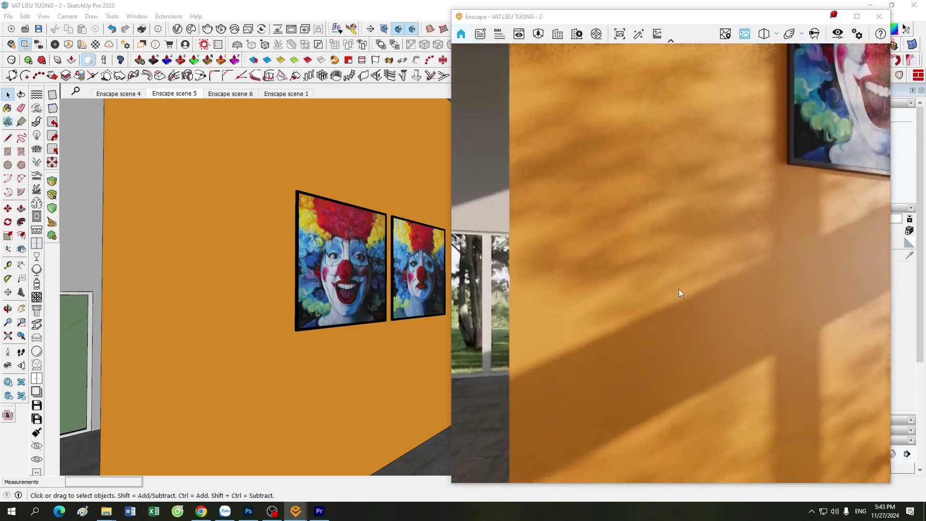
pyautogui.scroll(3, 679, 288)
pyautogui.scroll(-3, 679, 288)
pyautogui.scroll(3, 725, 291)
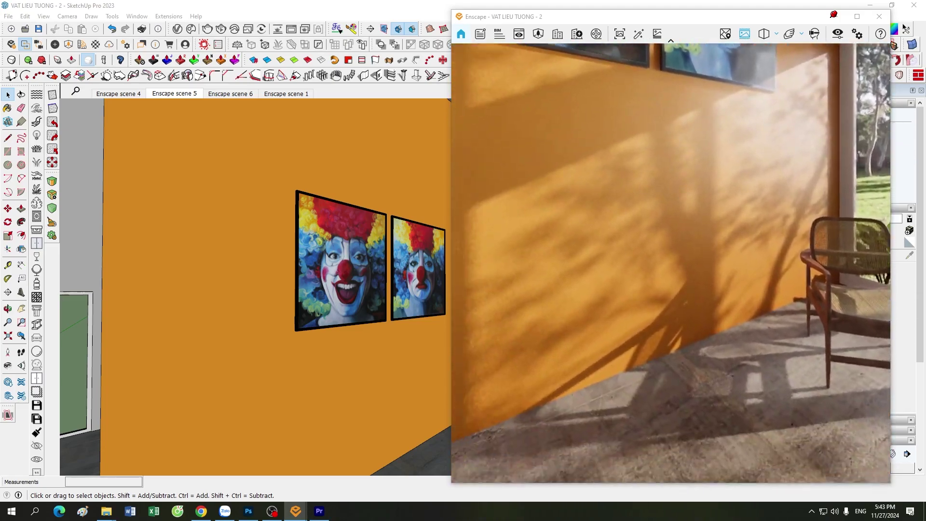
# Zoom in close on the orange wall to inspect its plaster texture
pyautogui.moveTo(693, 257); pyautogui.dragTo(687, 329)
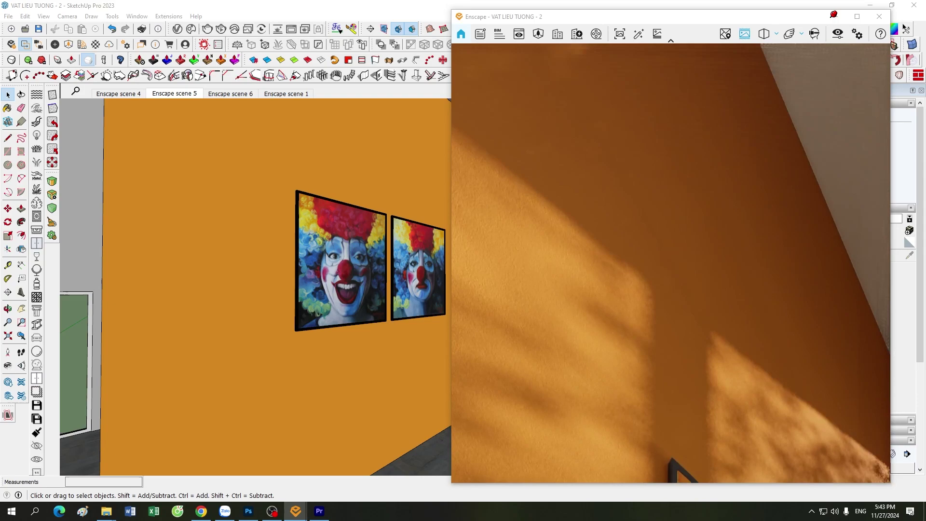
pyautogui.scroll(-3, 676, 313)
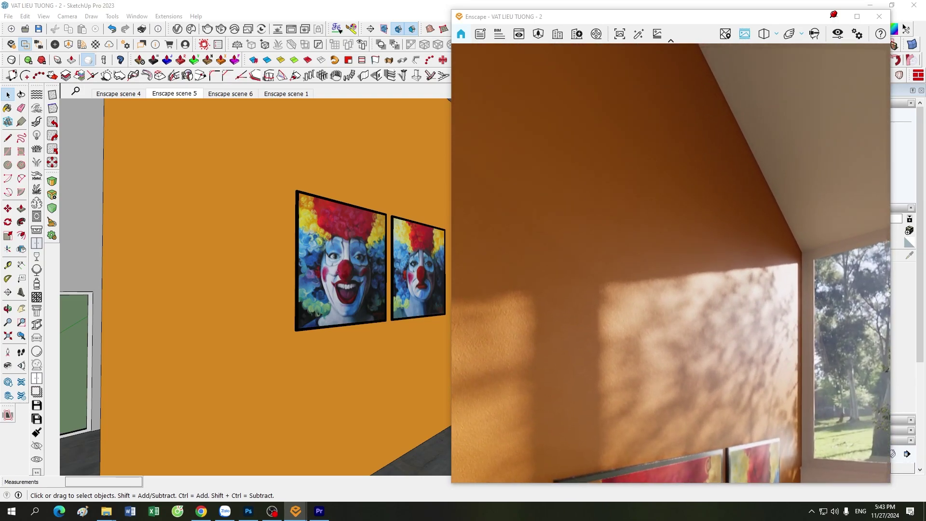
pyautogui.scroll(-3, 676, 293)
pyautogui.scroll(4, 676, 290)
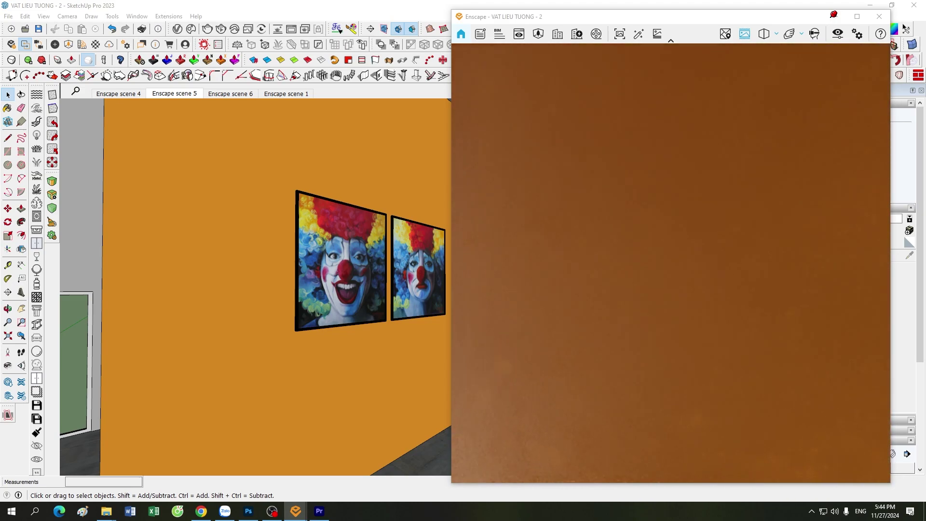
pyautogui.scroll(3, 798, 330)
pyautogui.scroll(-3, 690, 276)
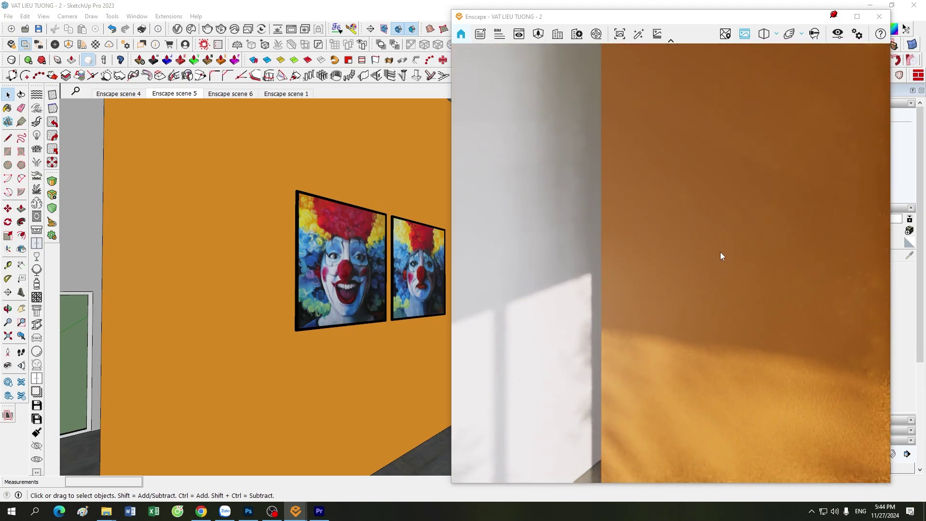
pyautogui.scroll(-3, 624, 279)
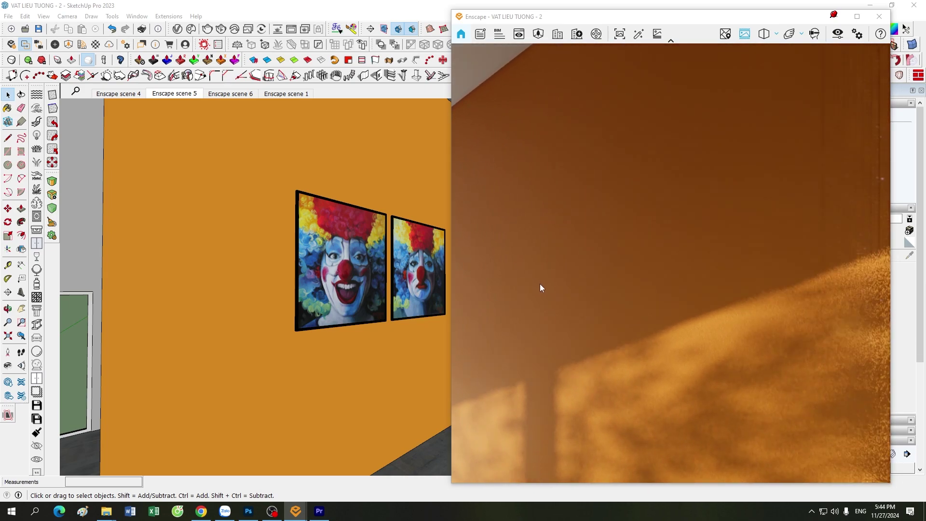
pyautogui.scroll(-3, 540, 284)
pyautogui.scroll(2, 535, 275)
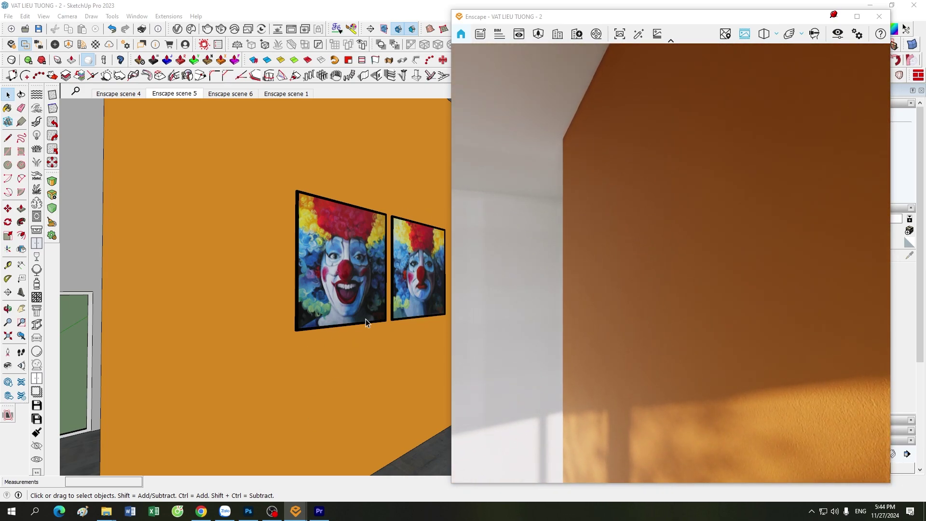
pyautogui.moveTo(295, 511)
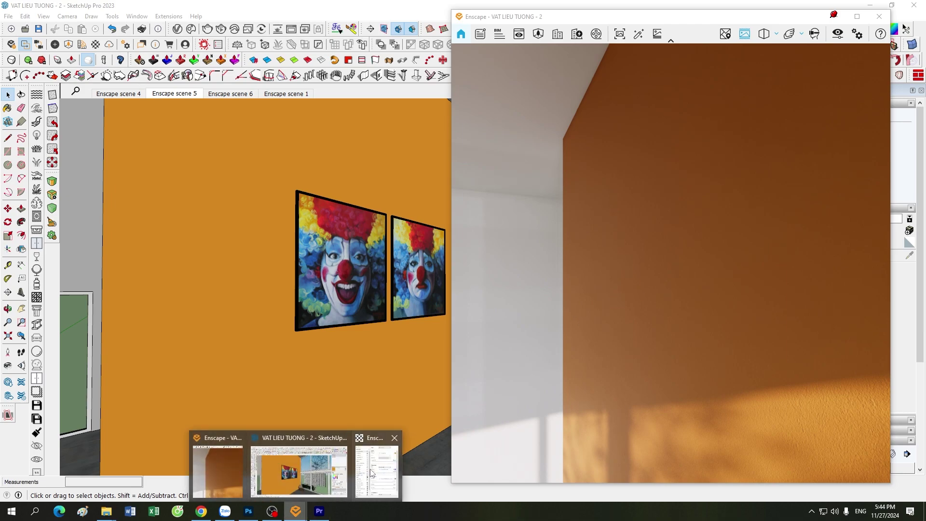
# Set the wall's roughness texture brightness to 47% and check the wall in the render
pyautogui.click(222, 463)
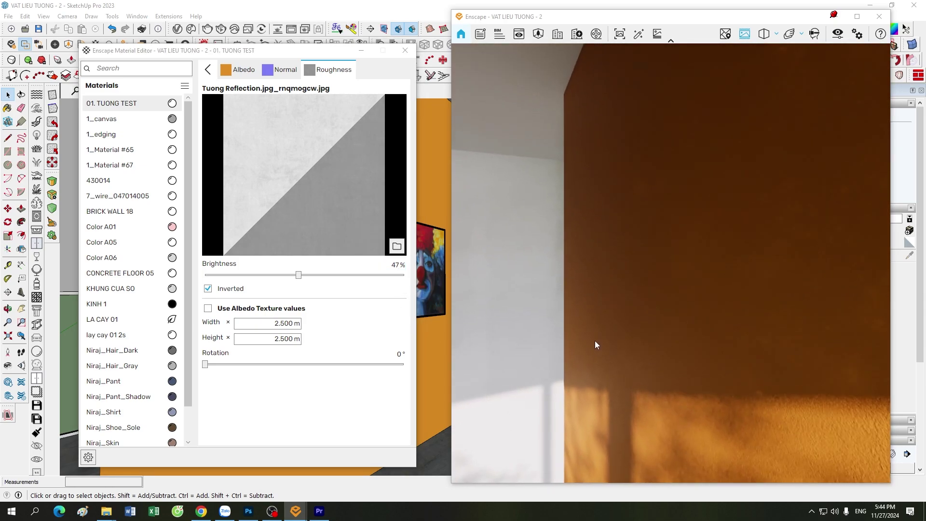
pyautogui.moveTo(595, 341); pyautogui.dragTo(629, 337)
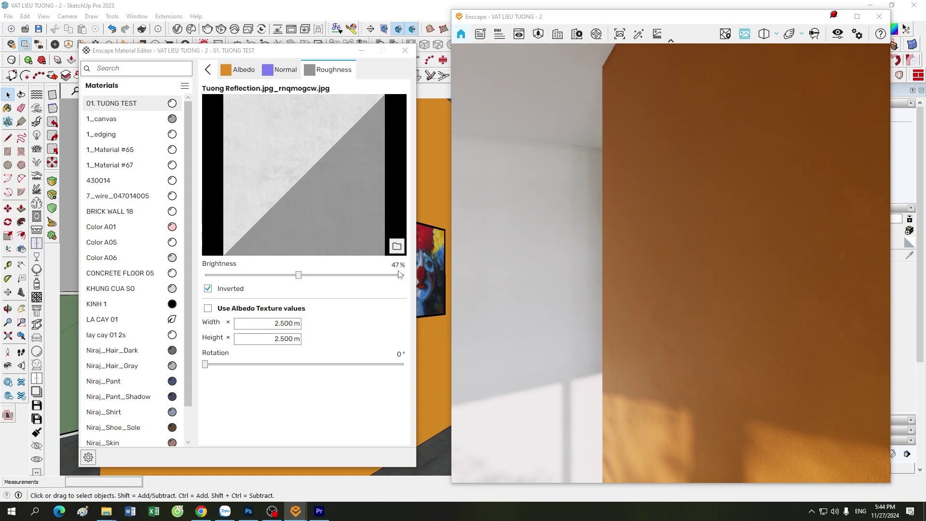
pyautogui.click(398, 266)
pyautogui.write('46')
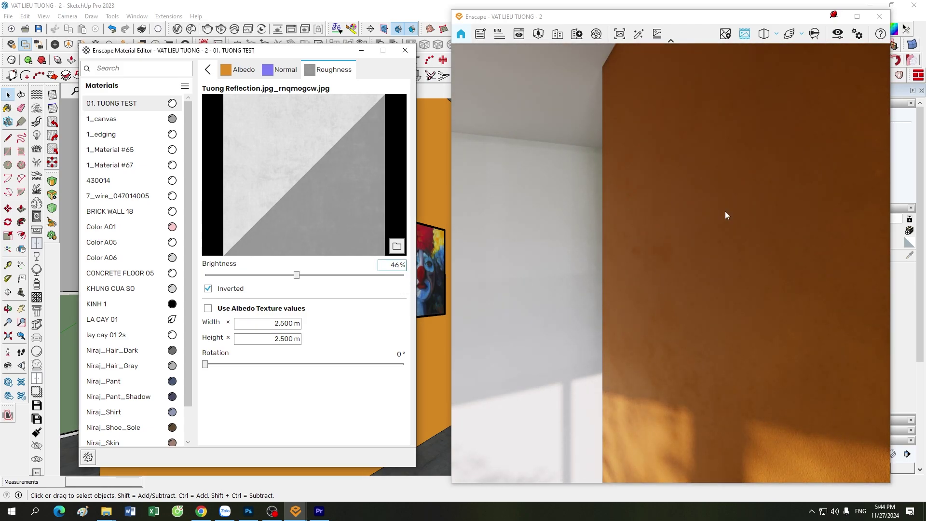
pyautogui.moveTo(652, 372); pyautogui.dragTo(628, 372)
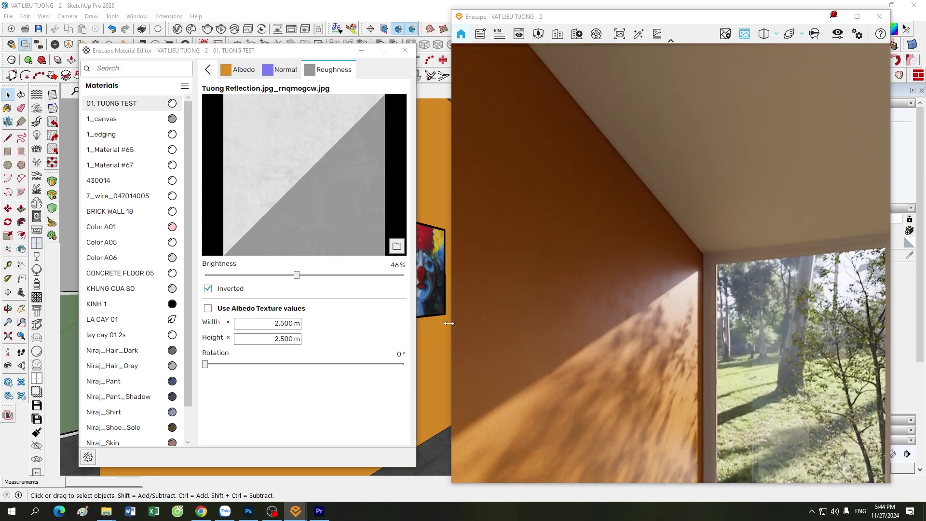
pyautogui.doubleClick(404, 271)
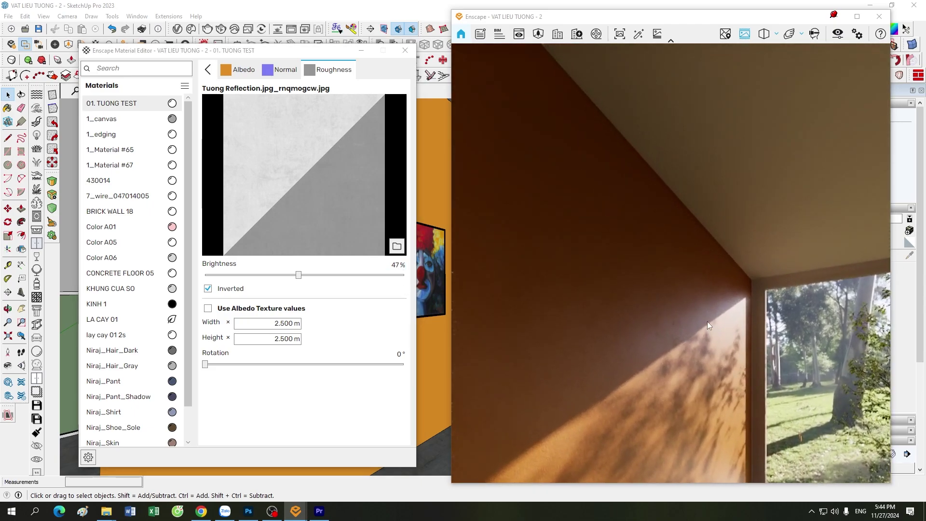
pyautogui.moveTo(708, 320)
pyautogui.mouseDown()
pyautogui.moveTo(684, 302)
pyautogui.moveTo(735, 315)
pyautogui.moveTo(677, 273)
pyautogui.mouseUp()
# Switch the view to Enscape scene 5 and reopen the wall material's main settings
pyautogui.click(208, 69)
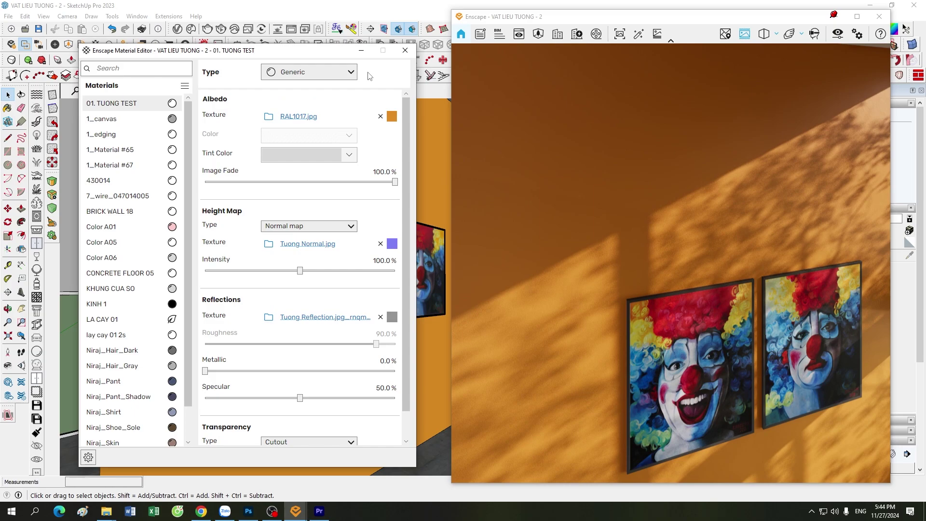
pyautogui.click(361, 50)
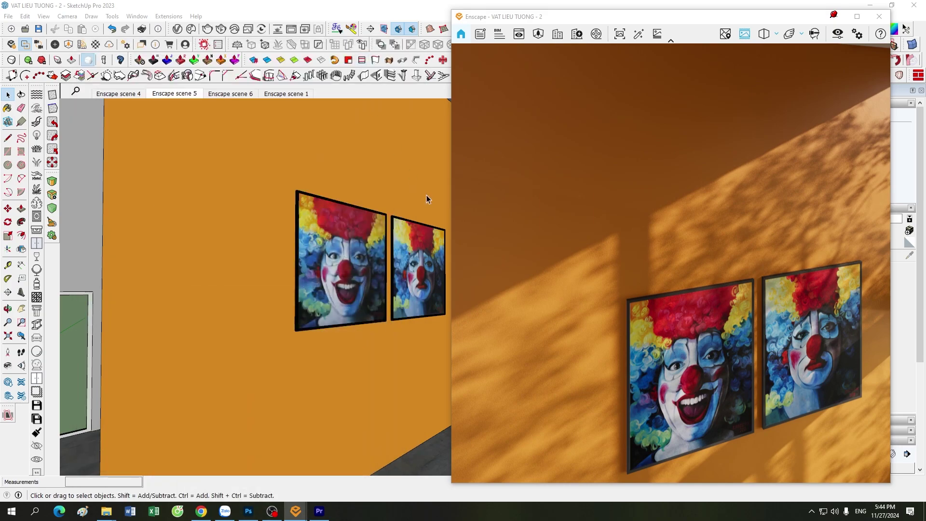
pyautogui.moveTo(540, 226)
pyautogui.mouseDown()
pyautogui.moveTo(557, 239)
pyautogui.moveTo(560, 263)
pyautogui.moveTo(601, 244)
pyautogui.moveTo(573, 234)
pyautogui.mouseUp()
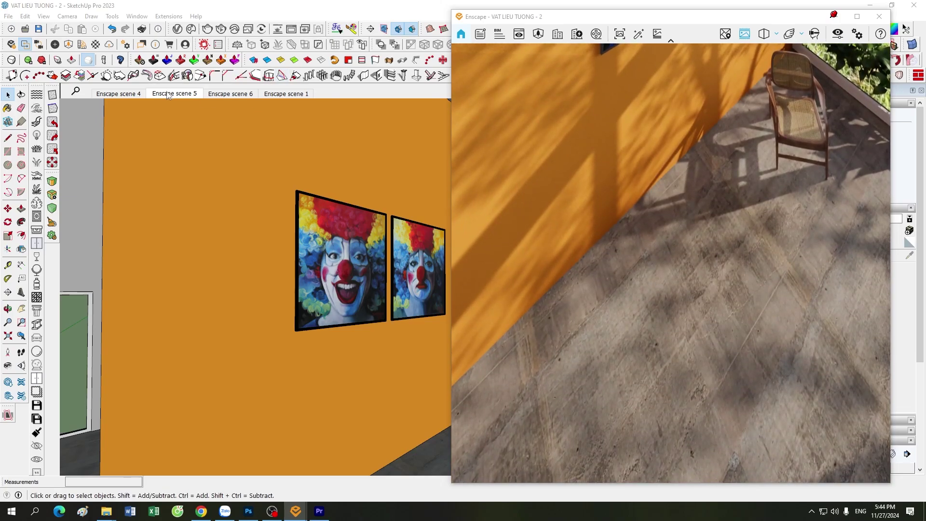
pyautogui.click(173, 96)
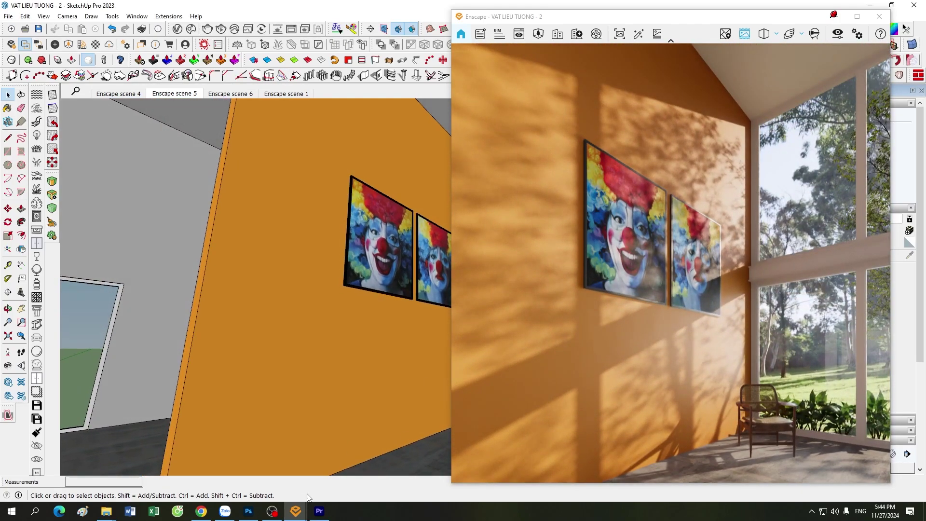
pyautogui.click(374, 473)
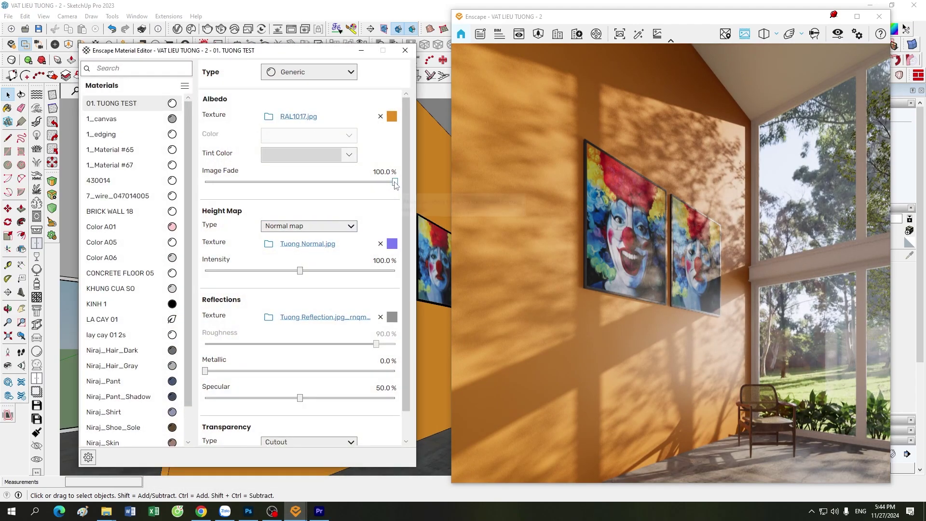
pyautogui.click(350, 155)
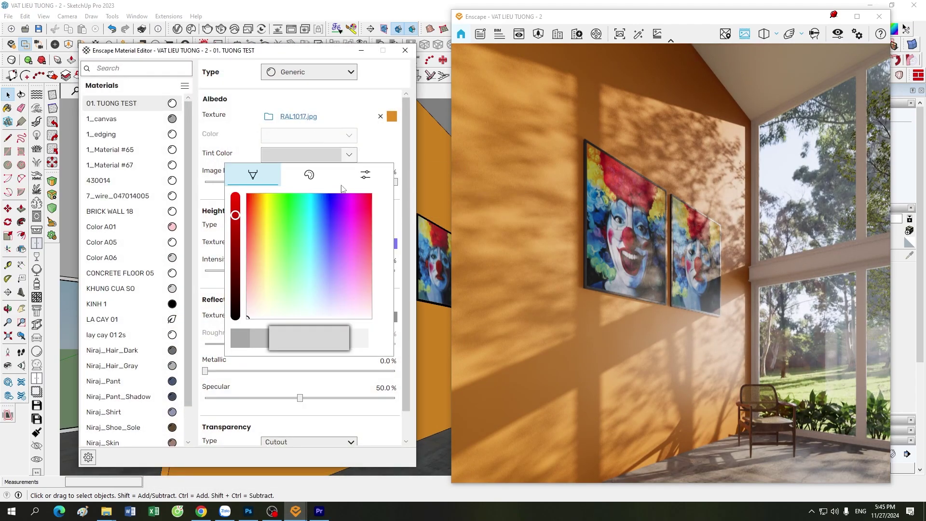
pyautogui.click(234, 226)
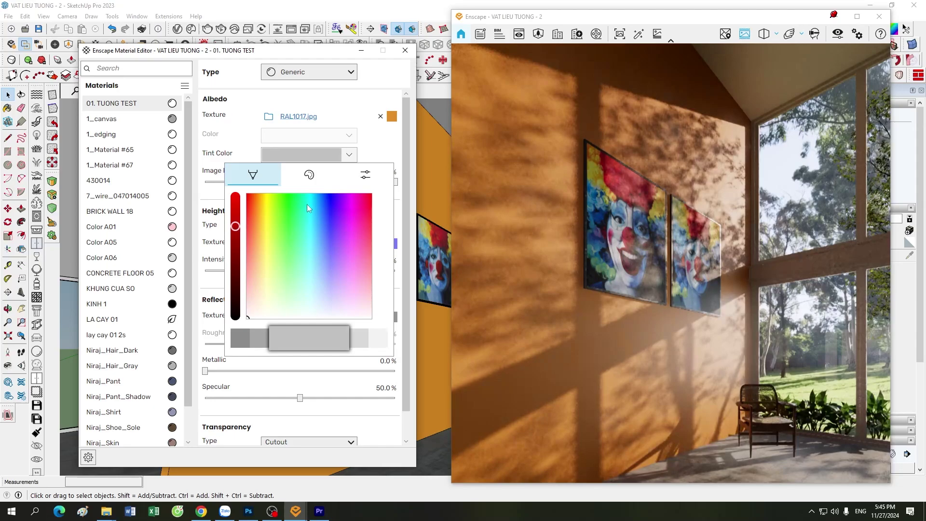
pyautogui.click(236, 218)
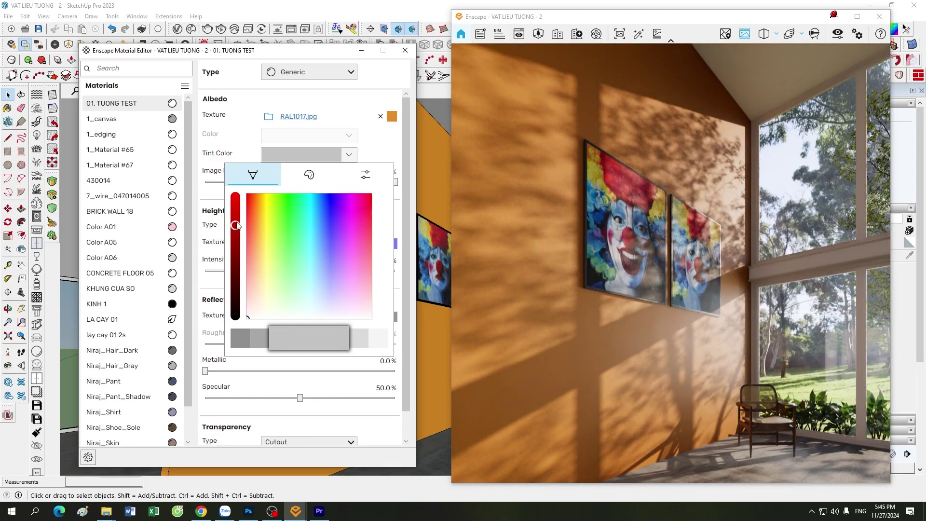
pyautogui.click(384, 145)
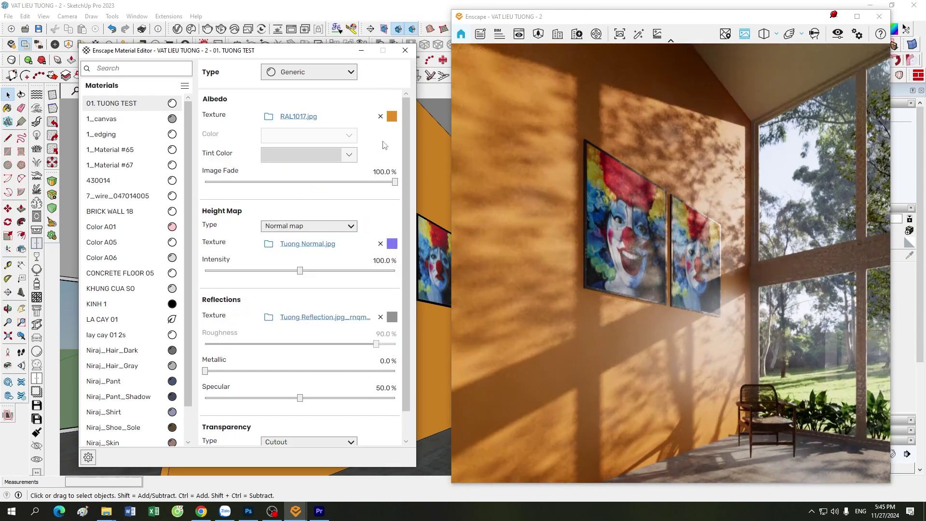
pyautogui.click(328, 154)
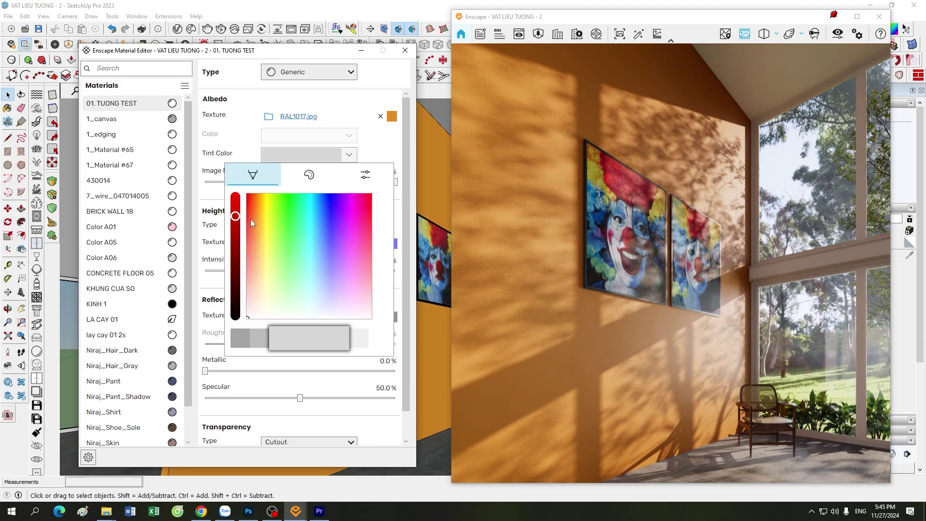
pyautogui.click(387, 145)
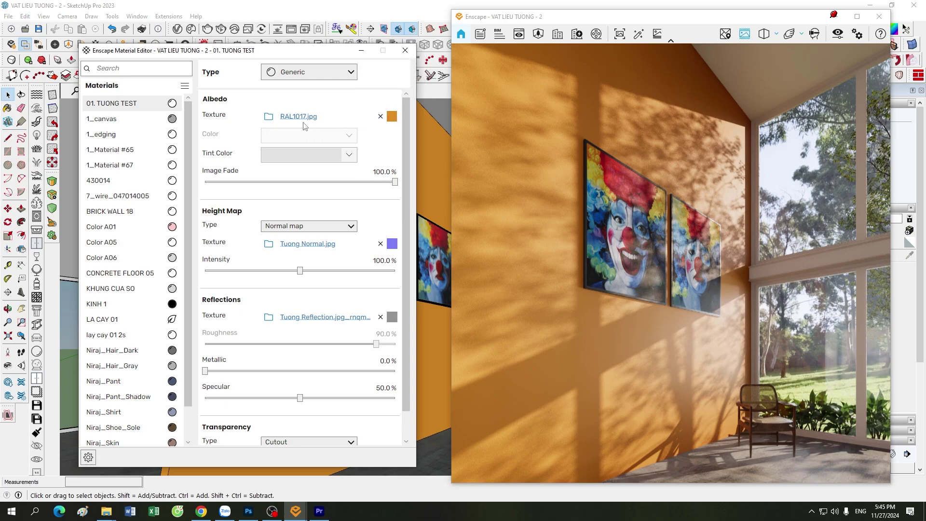
pyautogui.click(269, 118)
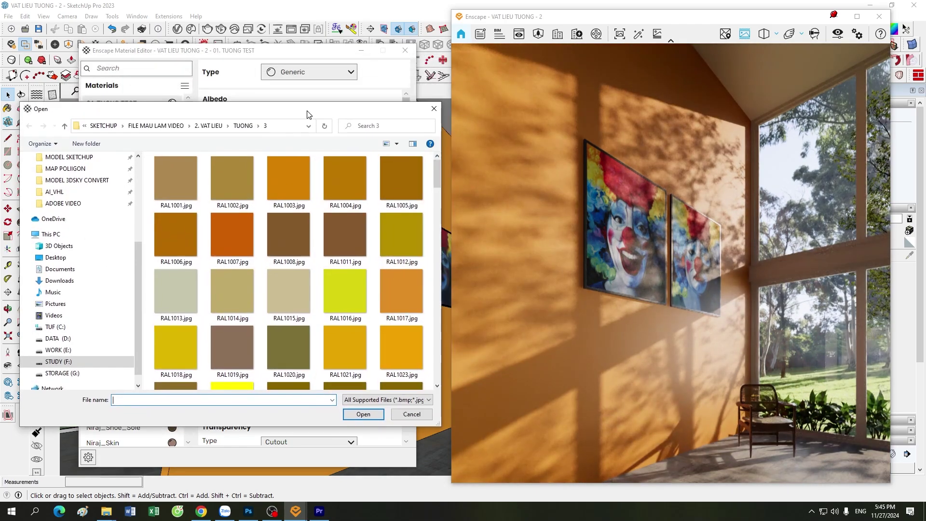
pyautogui.scroll(-5, 348, 338)
pyautogui.scroll(-5, 348, 337)
pyautogui.scroll(-5, 348, 338)
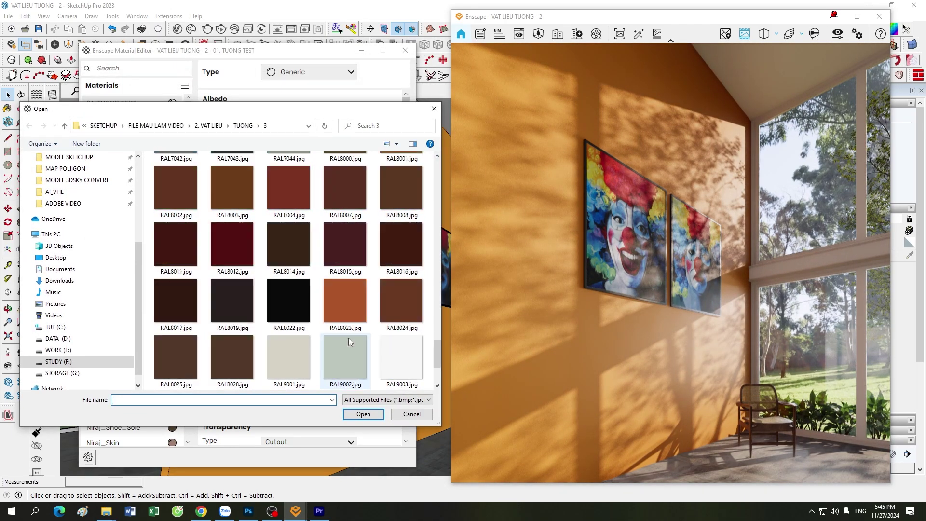
pyautogui.scroll(5, 314, 289)
pyautogui.scroll(-3, 287, 250)
pyautogui.scroll(-5, 286, 250)
pyautogui.scroll(10, 286, 249)
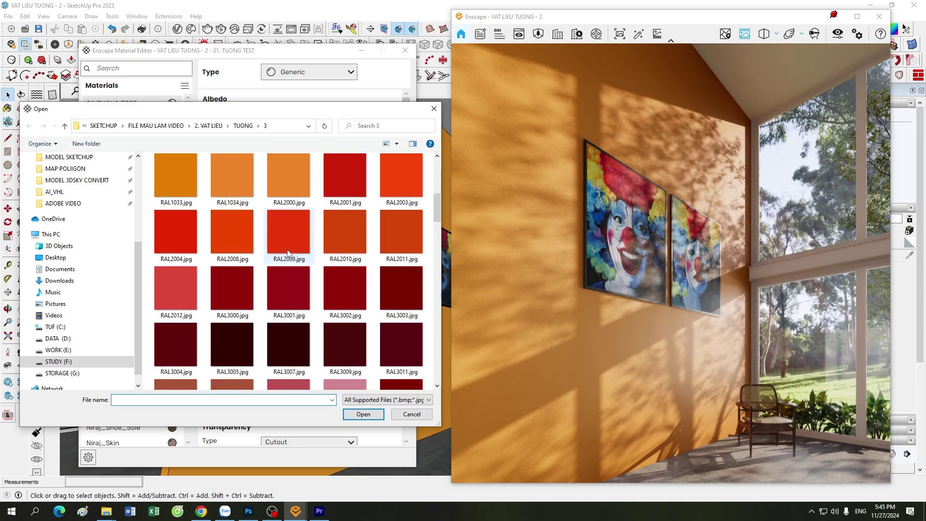
pyautogui.scroll(5, 314, 217)
pyautogui.click(434, 109)
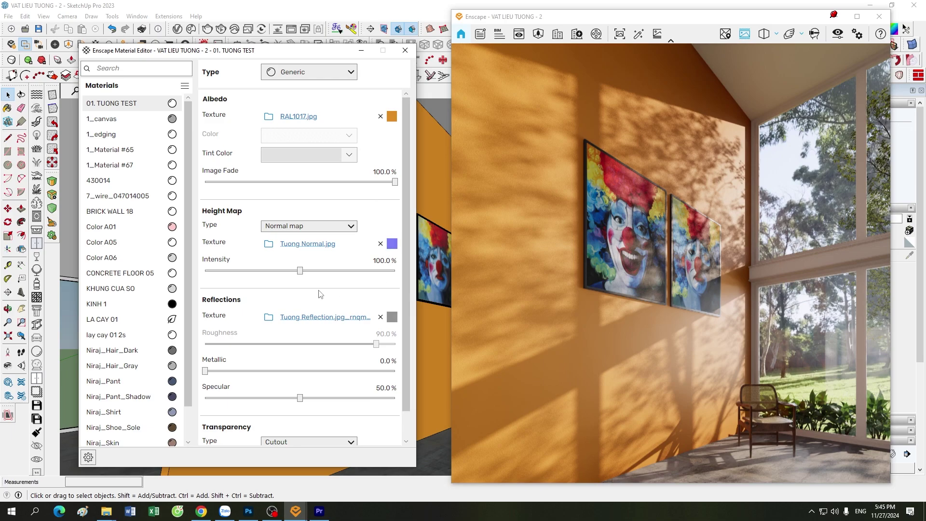
pyautogui.moveTo(392, 117)
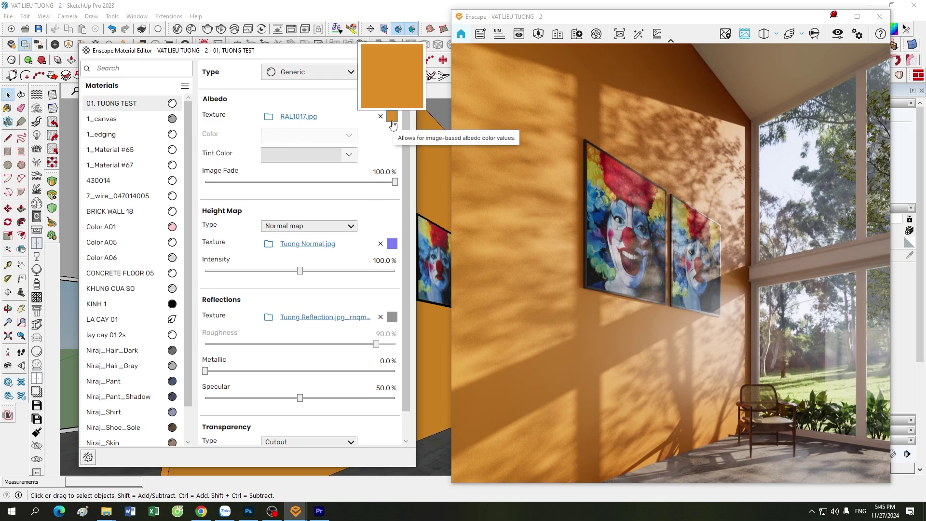
# Set the wall material's tint colour to white
pyautogui.click(356, 157)
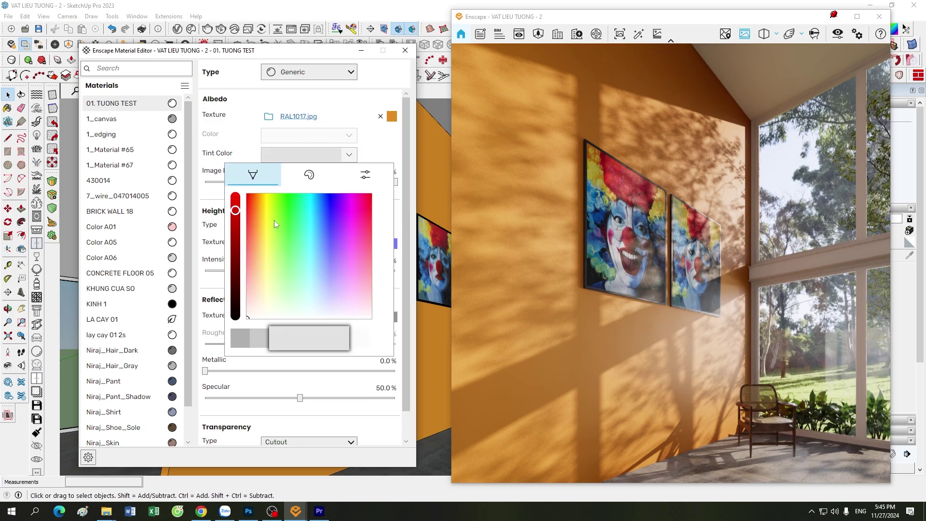
pyautogui.moveTo(235, 211); pyautogui.dragTo(236, 194)
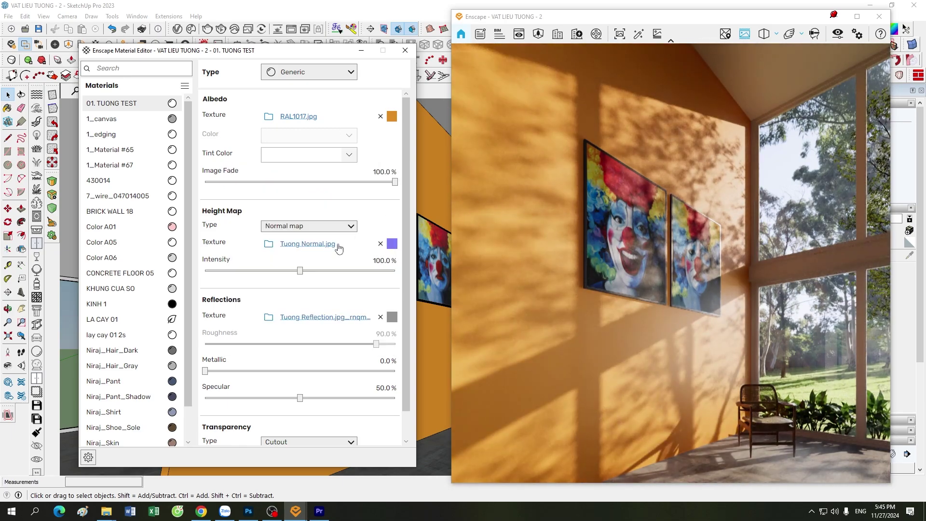
pyautogui.click(391, 317)
pyautogui.click(208, 70)
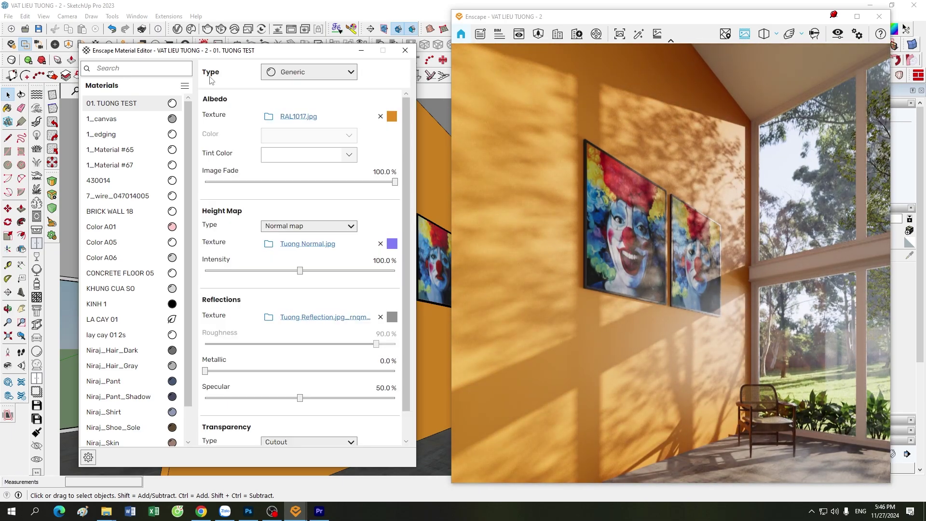
# Load RAL9002.jpg as the wall's albedo texture
pyautogui.click(269, 117)
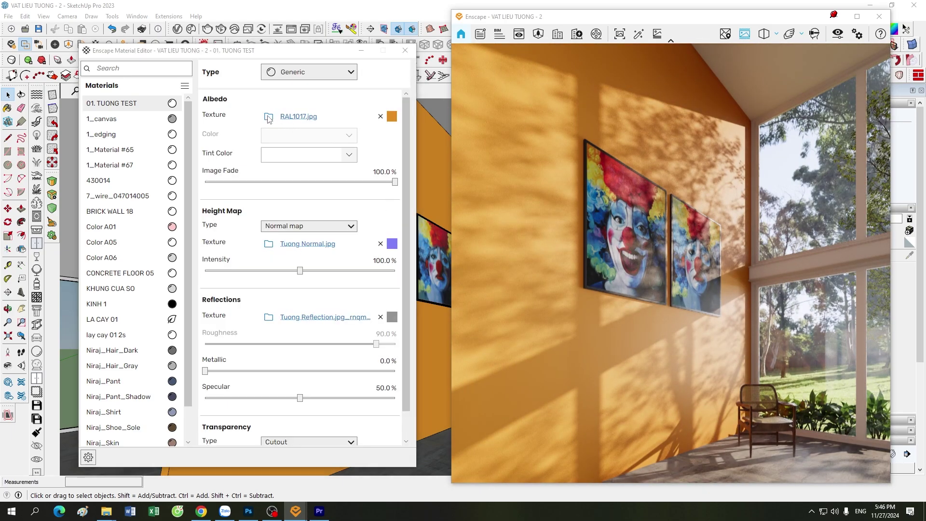
pyautogui.scroll(-10, 333, 270)
pyautogui.scroll(-10, 323, 282)
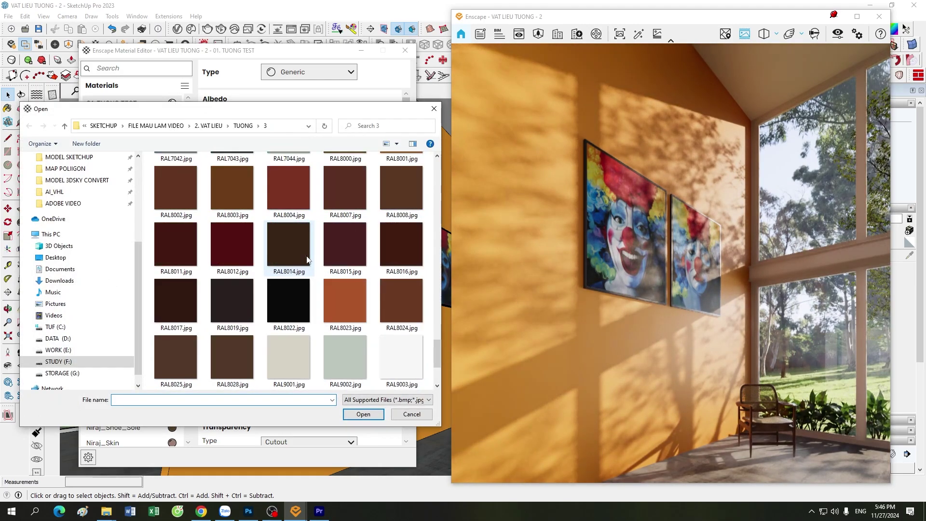
pyautogui.click(345, 357)
pyautogui.click(363, 414)
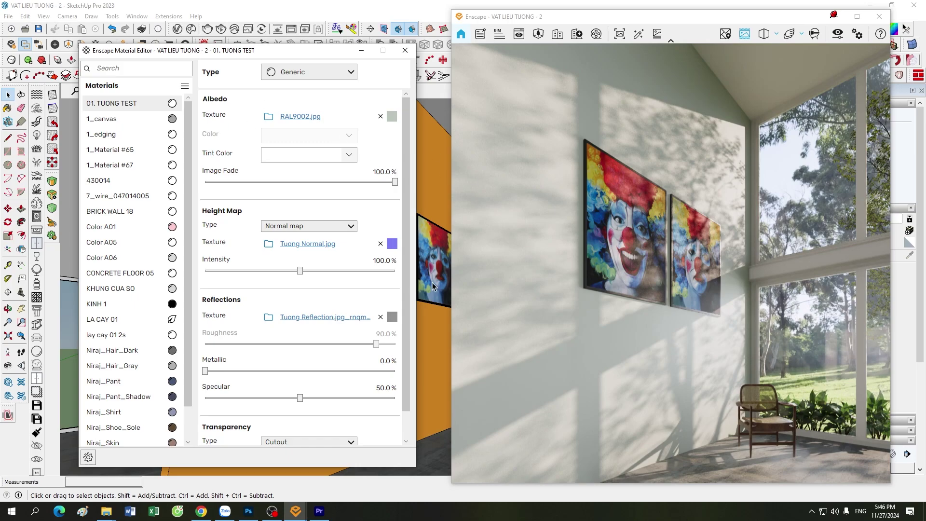
# Export 01. TUONG TEST as a material package, overwriting TUONG 3.matpkg
pyautogui.rightClick(173, 107)
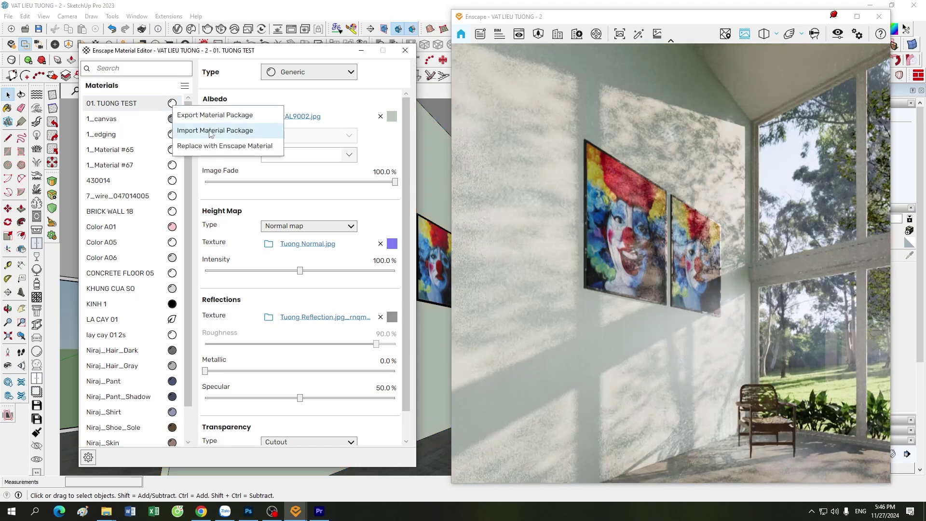
pyautogui.click(214, 115)
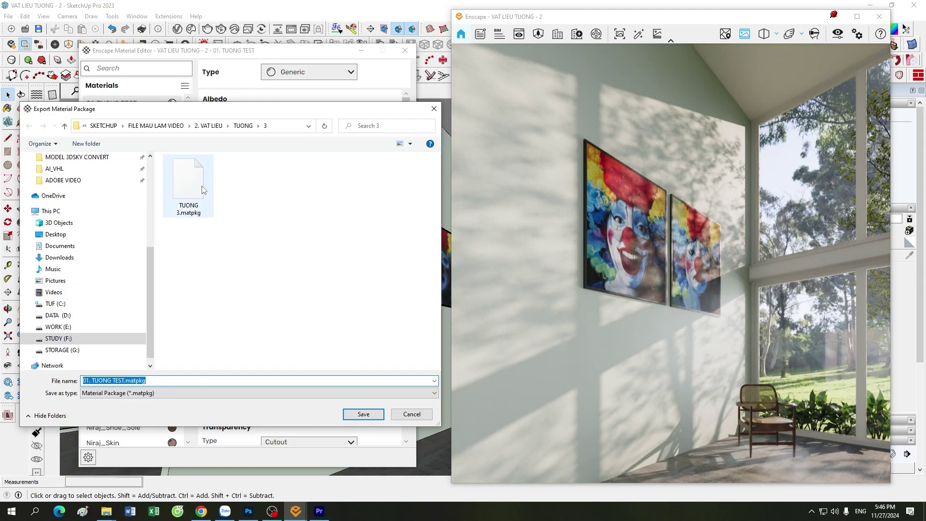
pyautogui.click(188, 185)
pyautogui.click(363, 414)
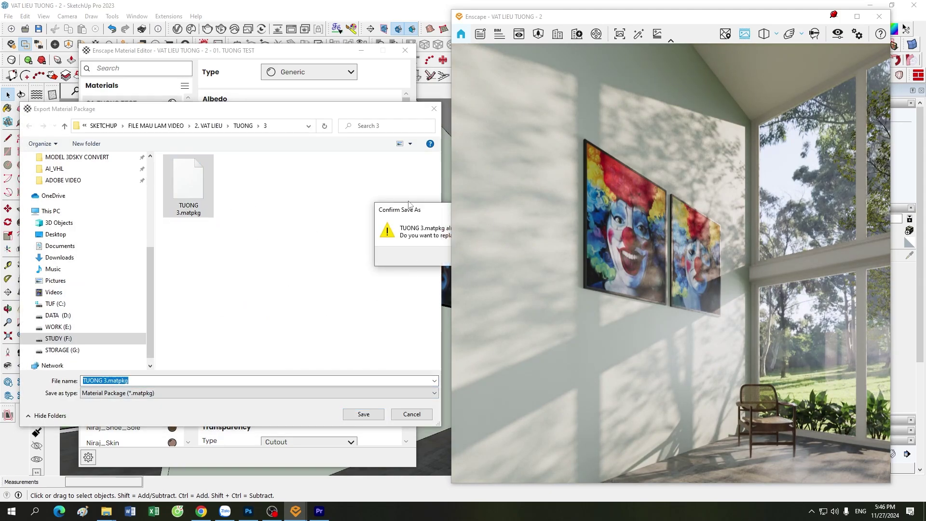
pyautogui.moveTo(410, 202); pyautogui.dragTo(198, 227)
pyautogui.click(272, 273)
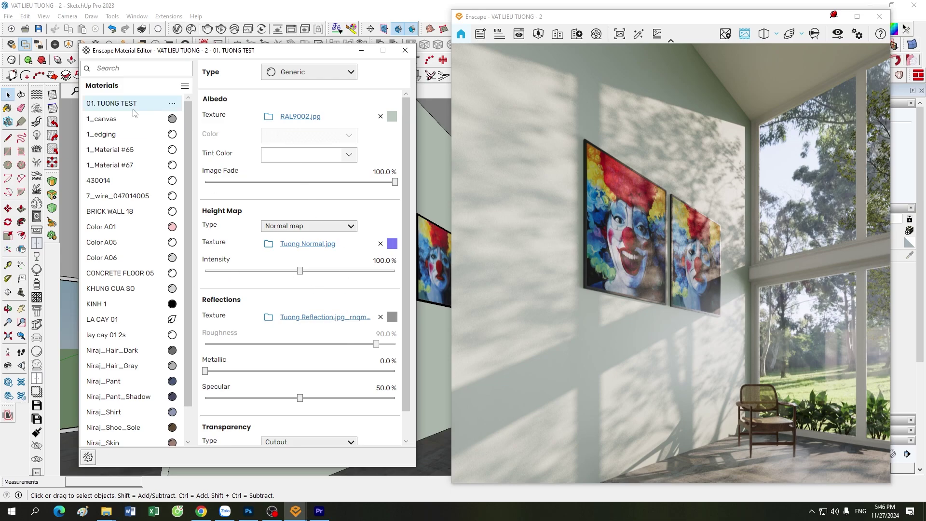
pyautogui.click(269, 117)
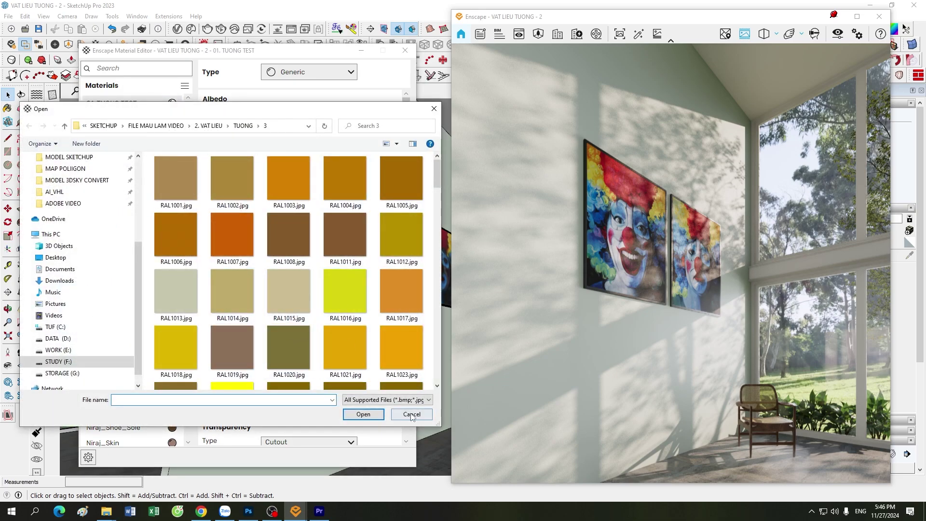
pyautogui.click(412, 415)
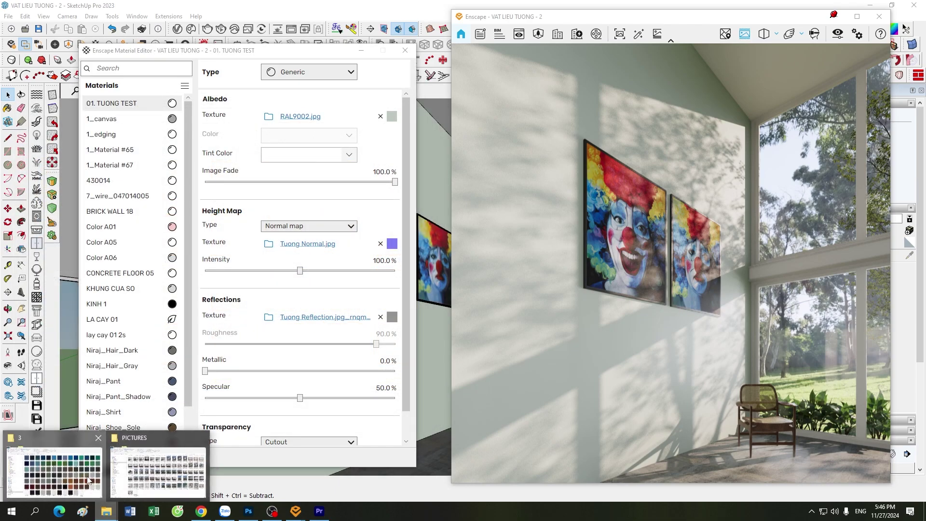
# Browse the RAL colour texture folder in File Explorer, then return to SketchUp
pyautogui.click(164, 466)
pyautogui.scroll(5, 314, 275)
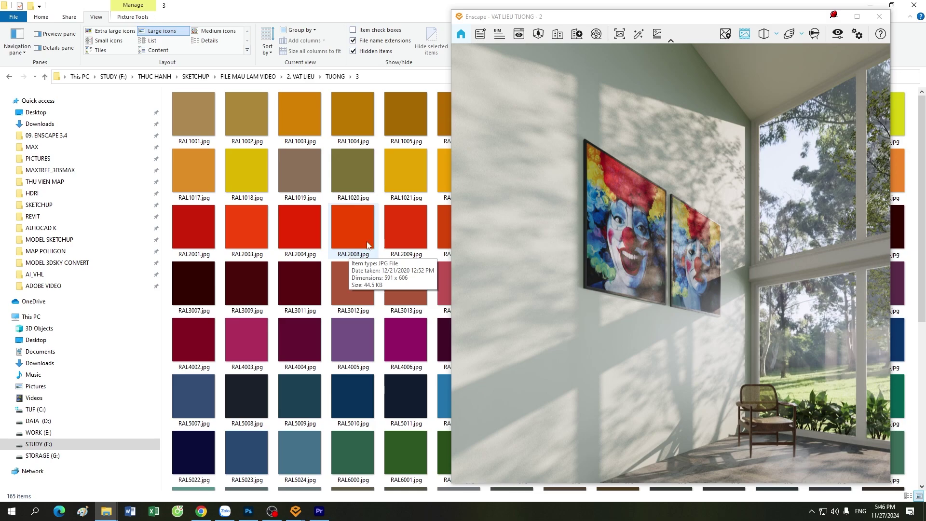
pyautogui.moveTo(296, 511)
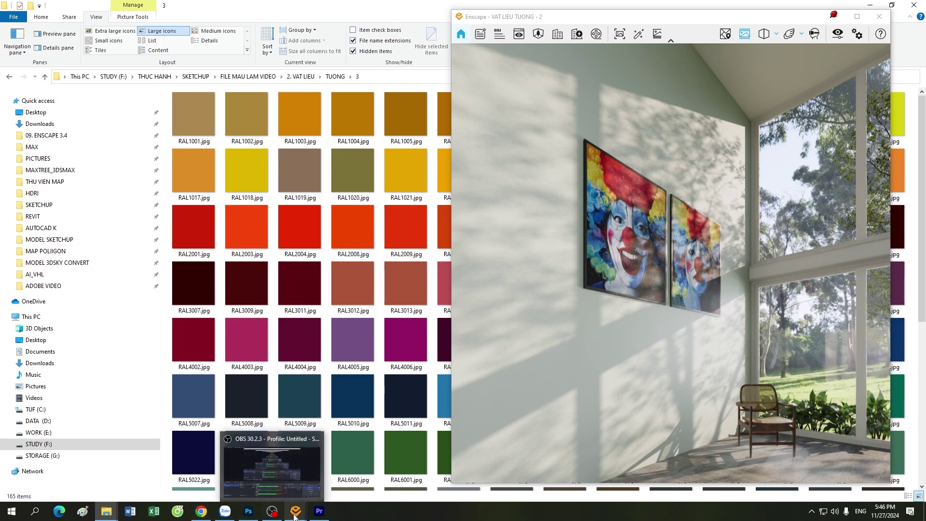
pyautogui.click(299, 463)
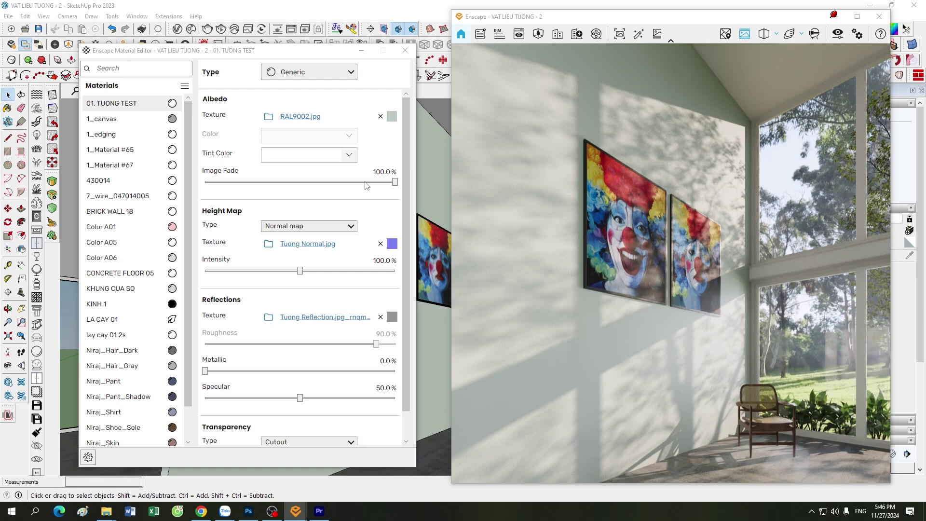
# Clear the reflection, normal map and RAL9002.jpg albedo textures, then close the editor
pyautogui.click(380, 317)
pyautogui.click(380, 243)
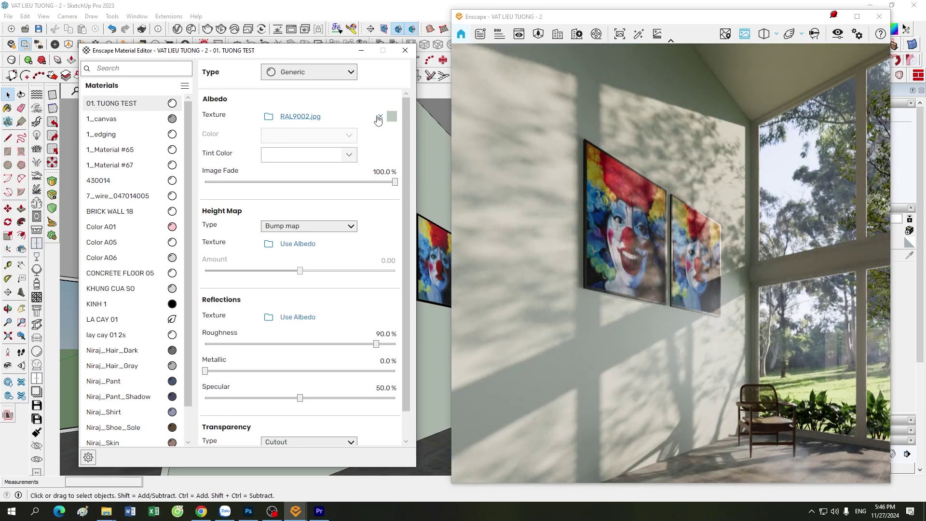
pyautogui.click(380, 118)
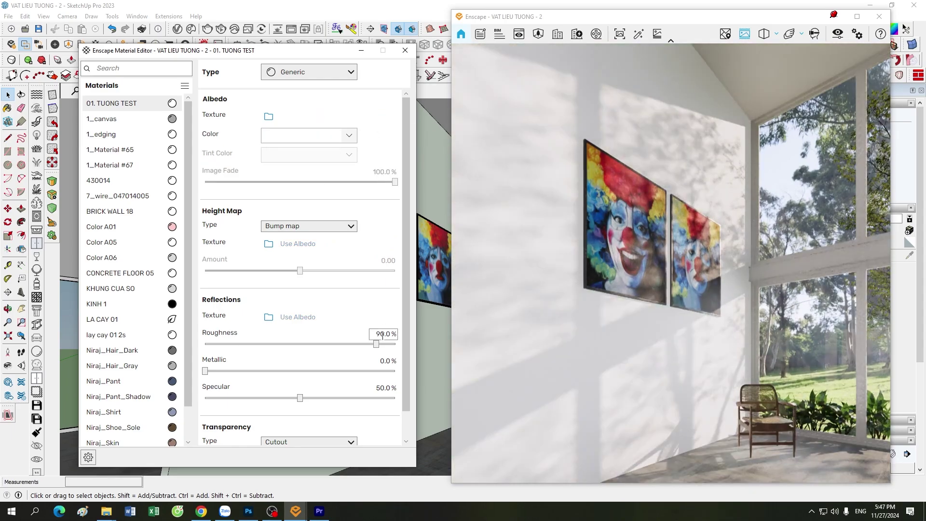
pyautogui.click(405, 50)
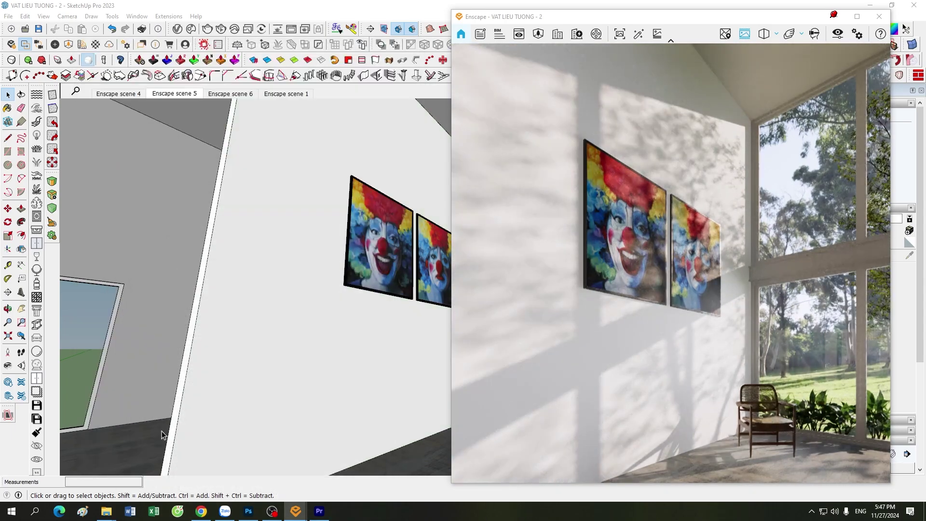
# Open the TUONG\4 folder containing the StuccoBrushedStraight002 textures
pyautogui.click(155, 470)
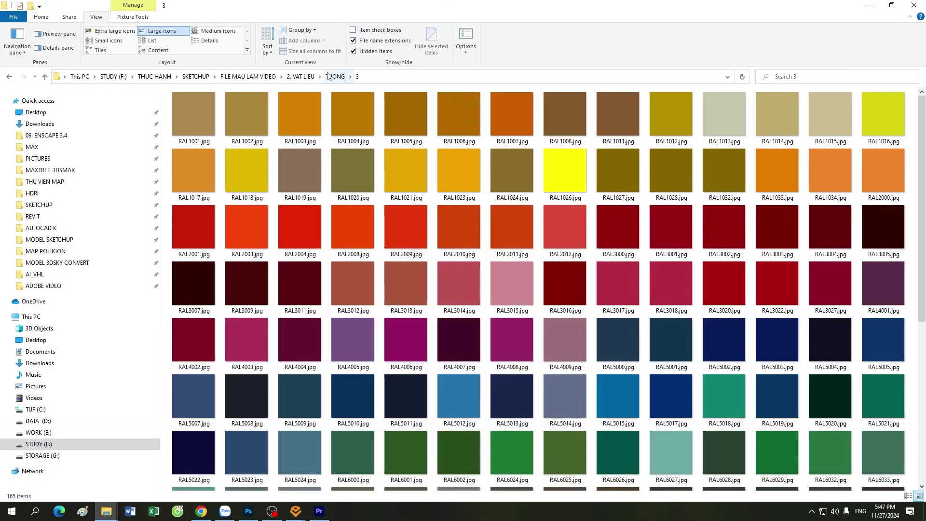
pyautogui.click(335, 76)
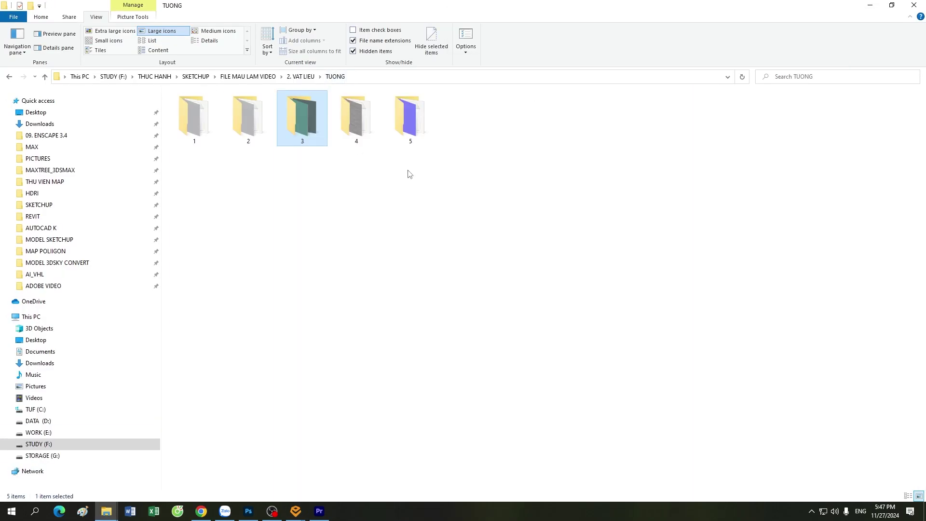
pyautogui.doubleClick(360, 117)
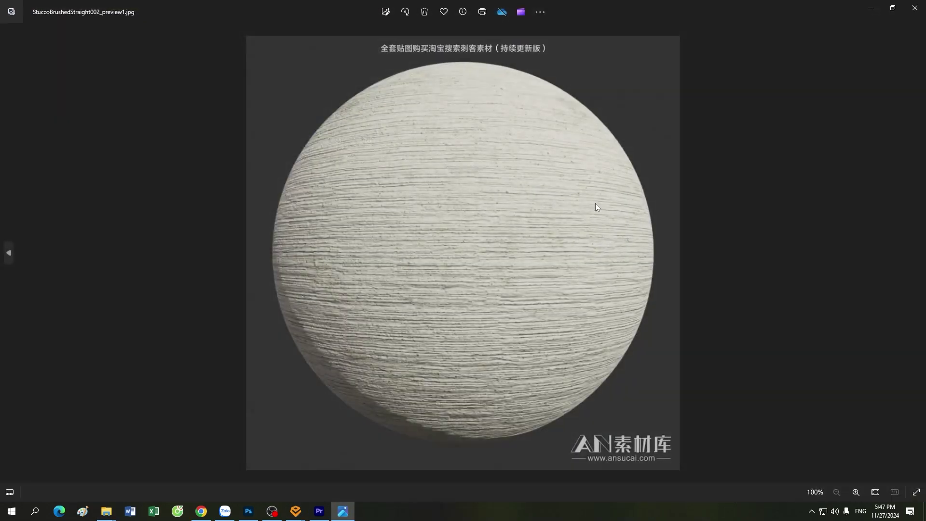
# Zoom and pan around the stucco preview1.jpg sphere in Photos, then close it
pyautogui.scroll(4, 438, 387)
pyautogui.scroll(-1, 471, 312)
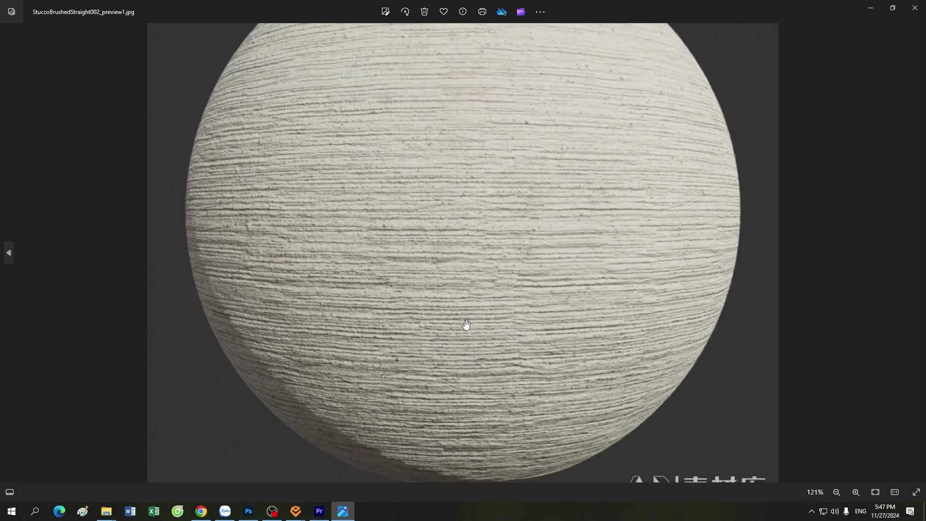
pyautogui.scroll(1, 323, 233)
pyautogui.scroll(-1, 504, 233)
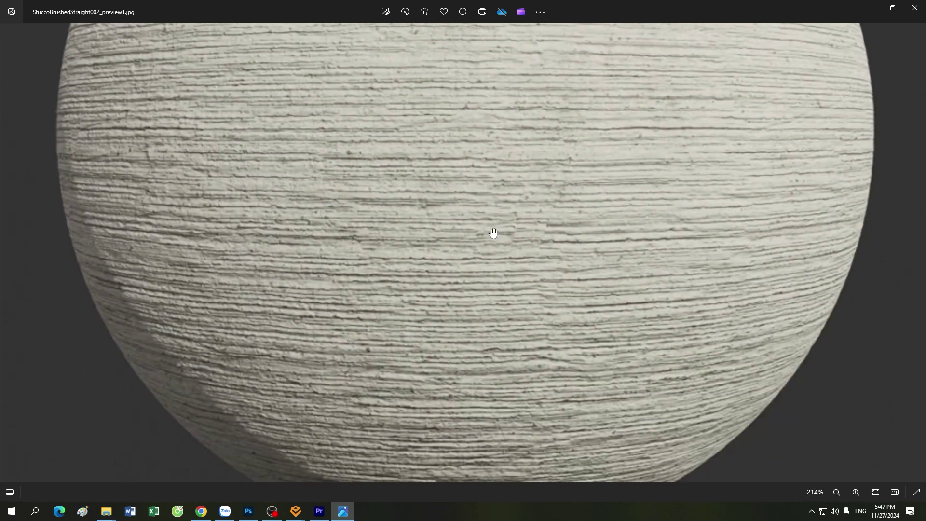
pyautogui.scroll(1, 494, 234)
pyautogui.scroll(-1, 407, 360)
pyautogui.scroll(-1, 407, 368)
pyautogui.scroll(1, 407, 368)
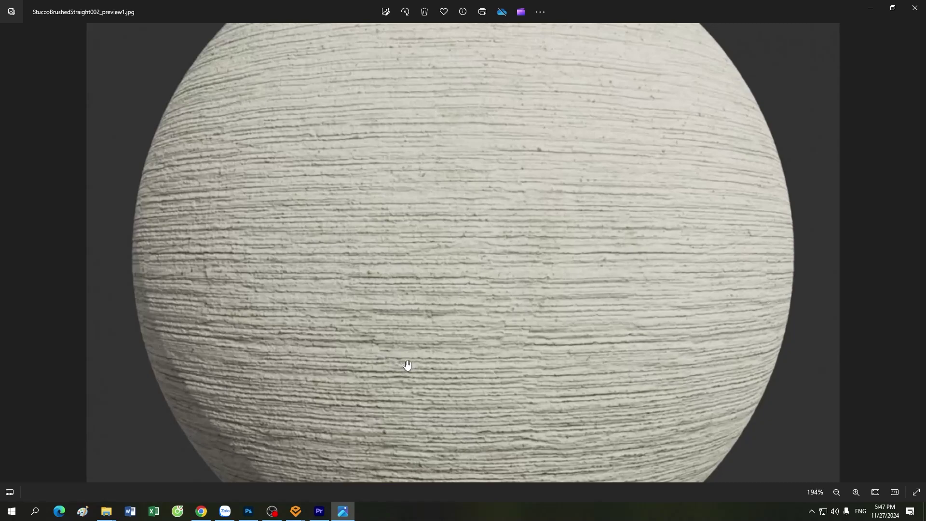
pyautogui.scroll(2, 408, 365)
pyautogui.scroll(-2, 407, 365)
pyautogui.scroll(-1, 407, 366)
pyautogui.scroll(-1, 408, 367)
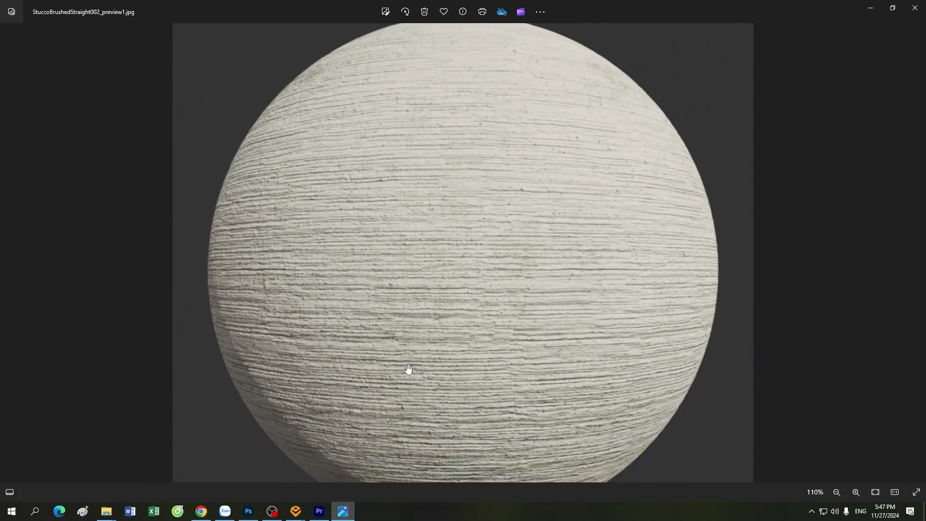
pyautogui.scroll(-1, 408, 369)
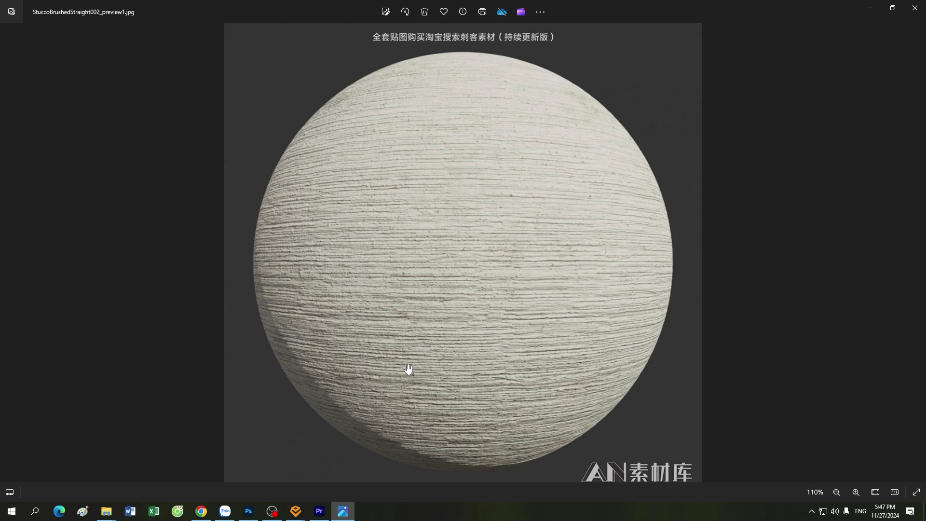
pyautogui.scroll(1, 450, 345)
pyautogui.scroll(1, 451, 345)
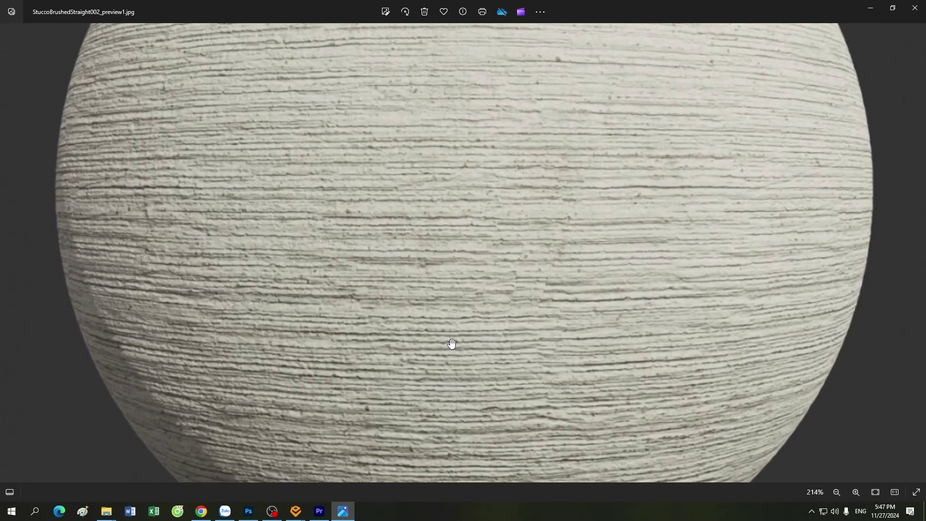
pyautogui.scroll(-1, 425, 301)
pyautogui.moveTo(425, 301); pyautogui.dragTo(348, 322)
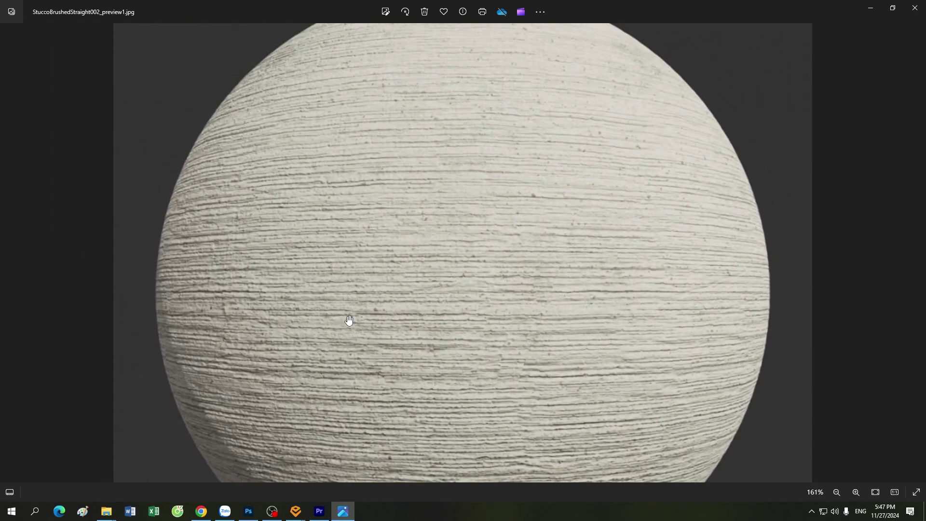
pyautogui.scroll(-2, 349, 320)
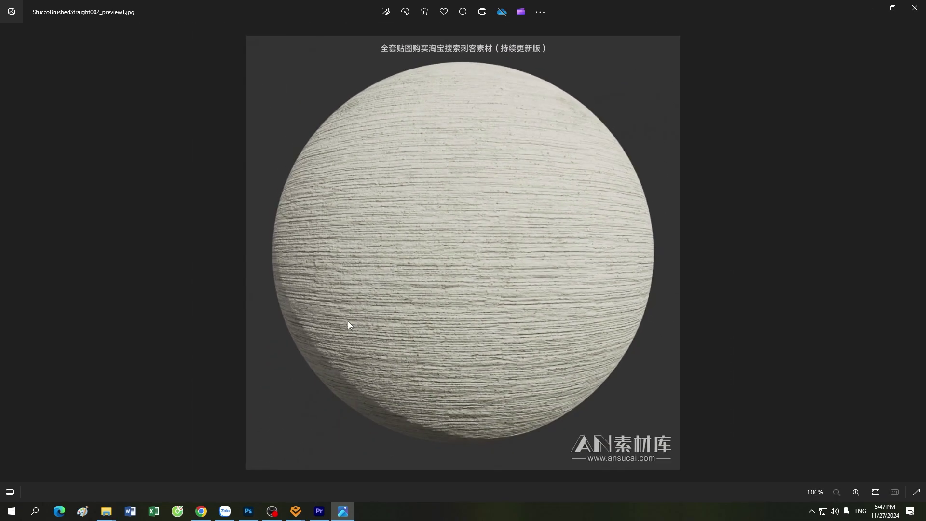
pyautogui.click(915, 7)
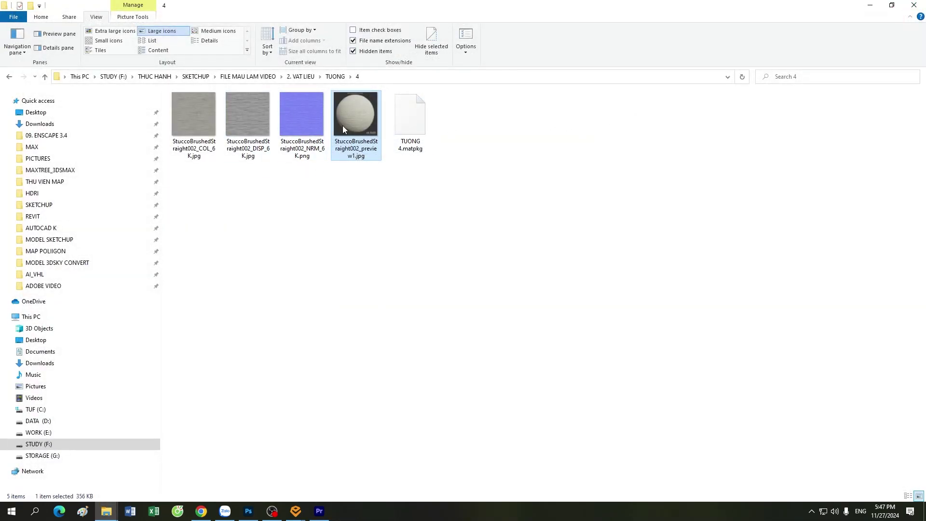
# Check file sizes of the Stucco NRM, COL, DISP and preview images, then return to SketchUp
pyautogui.click(305, 117)
pyautogui.click(212, 140)
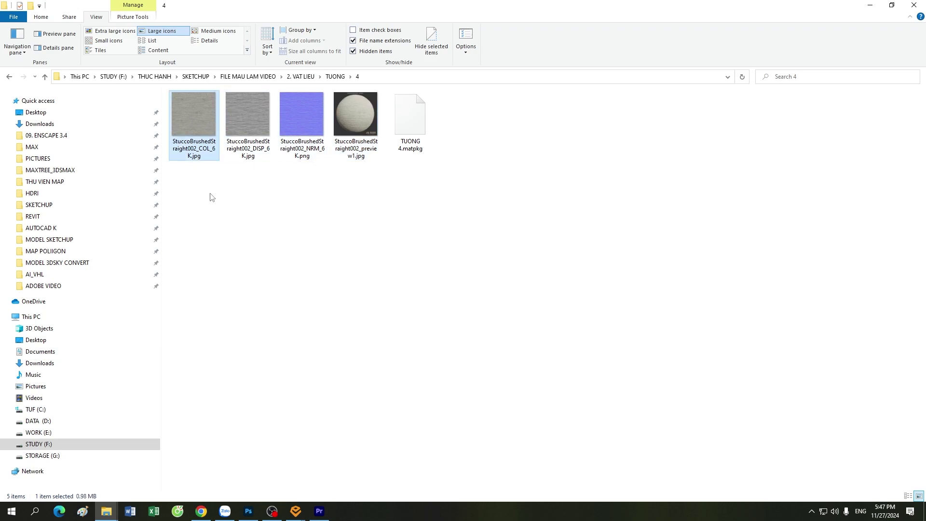
pyautogui.click(253, 111)
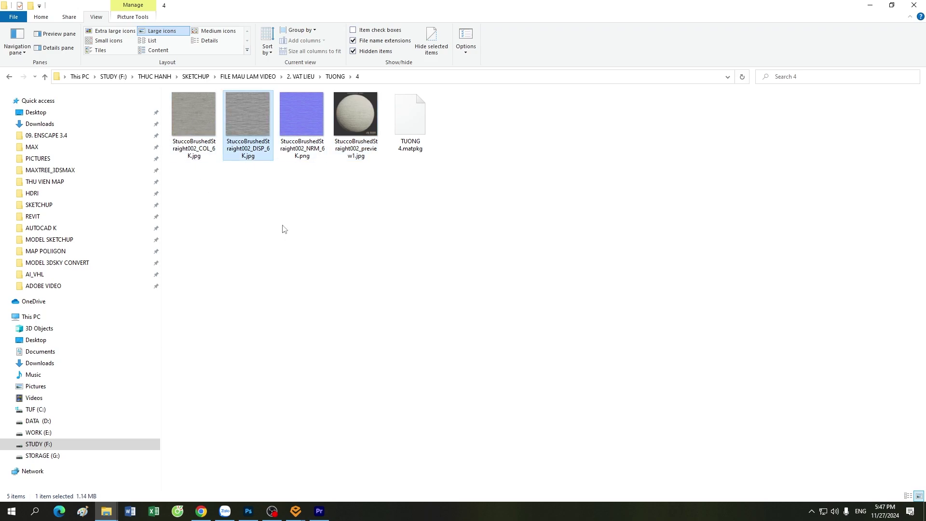
pyautogui.click(311, 109)
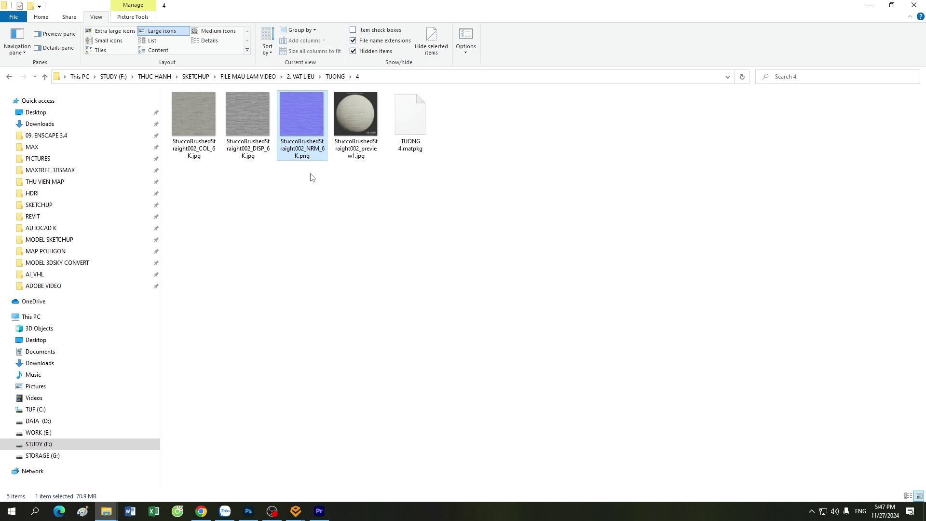
pyautogui.click(366, 121)
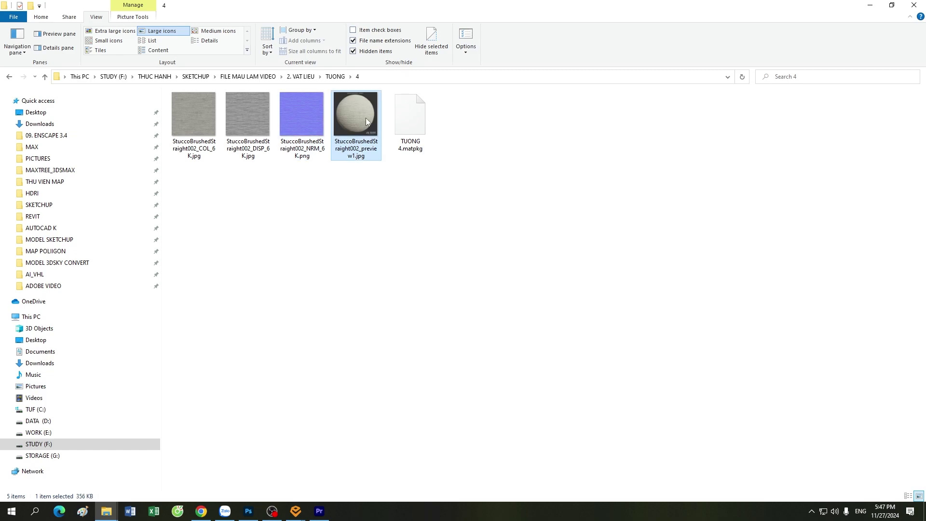
pyautogui.click(240, 109)
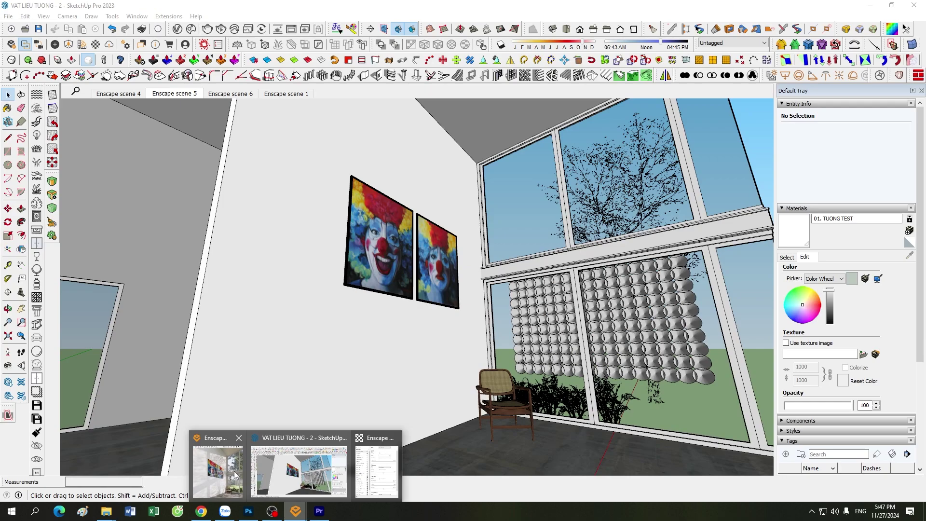
pyautogui.click(235, 475)
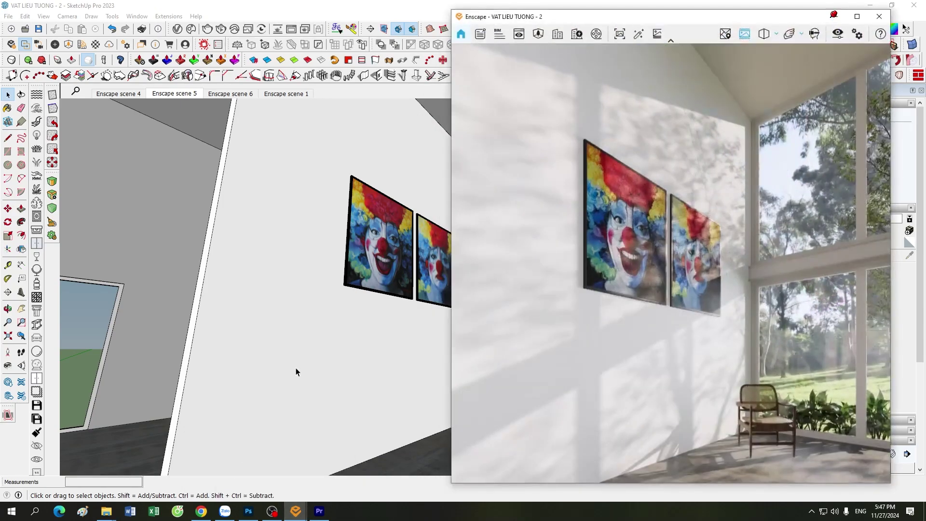
pyautogui.moveTo(295, 511)
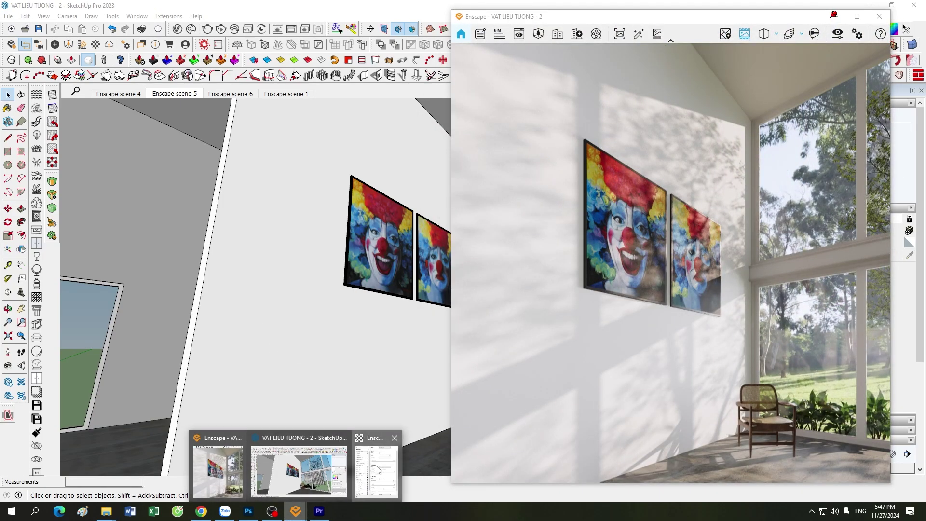
# Load StuccoBrushedStraight002_COL_6K.jpg from TUONG\4 as the wall's albedo and close the editor
pyautogui.click(371, 463)
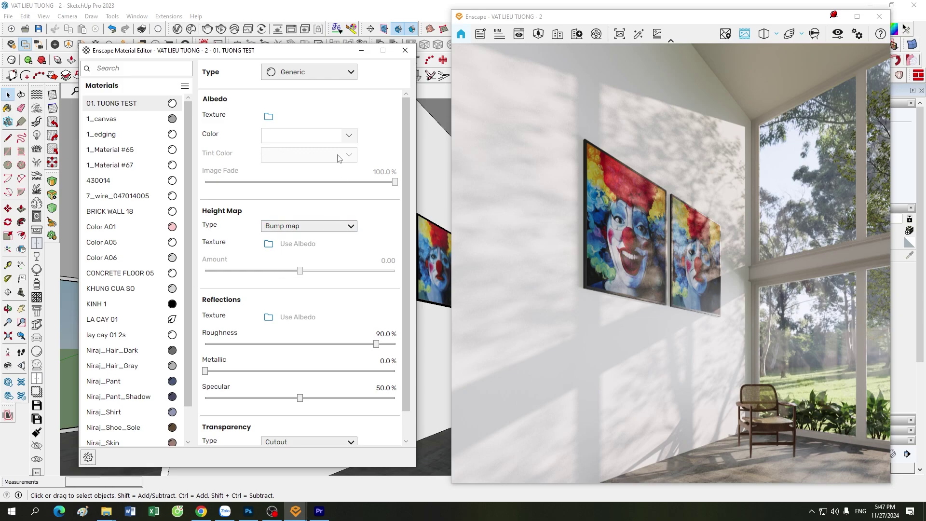
pyautogui.click(269, 116)
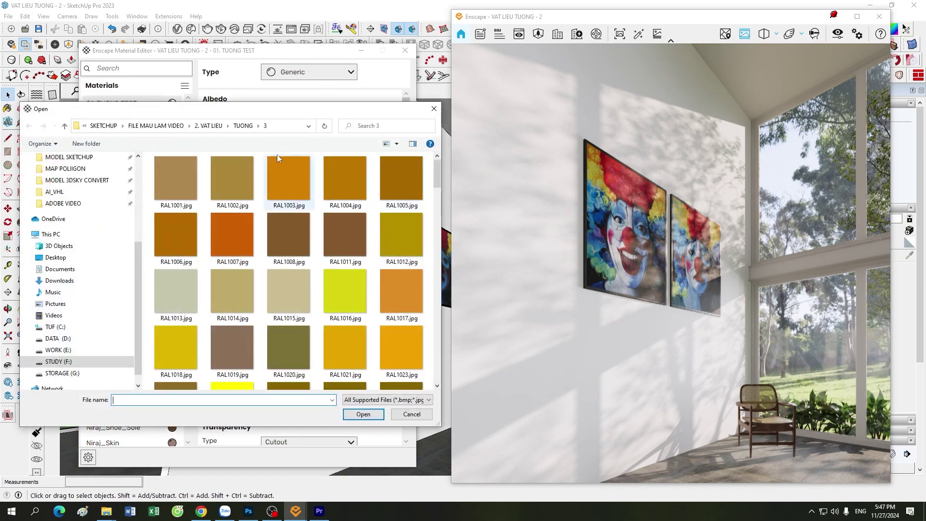
pyautogui.click(244, 126)
pyautogui.doubleClick(348, 190)
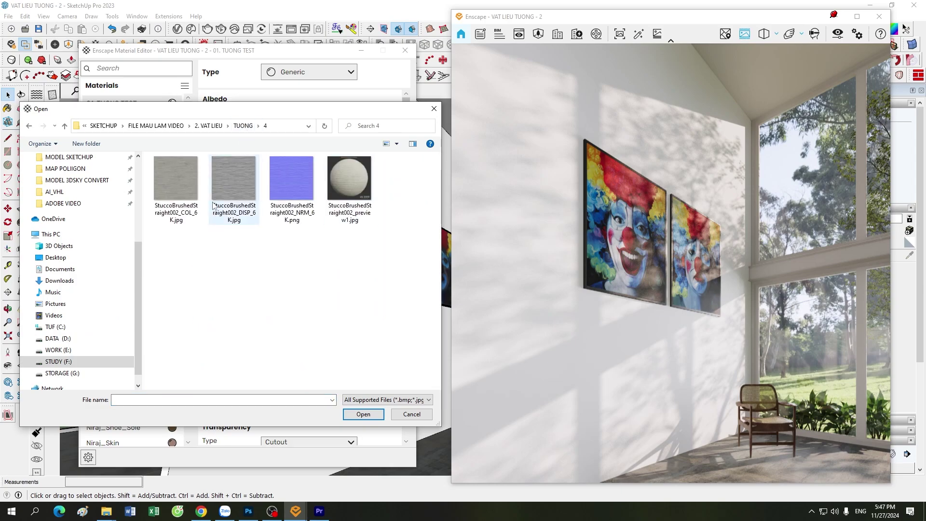
pyautogui.click(176, 183)
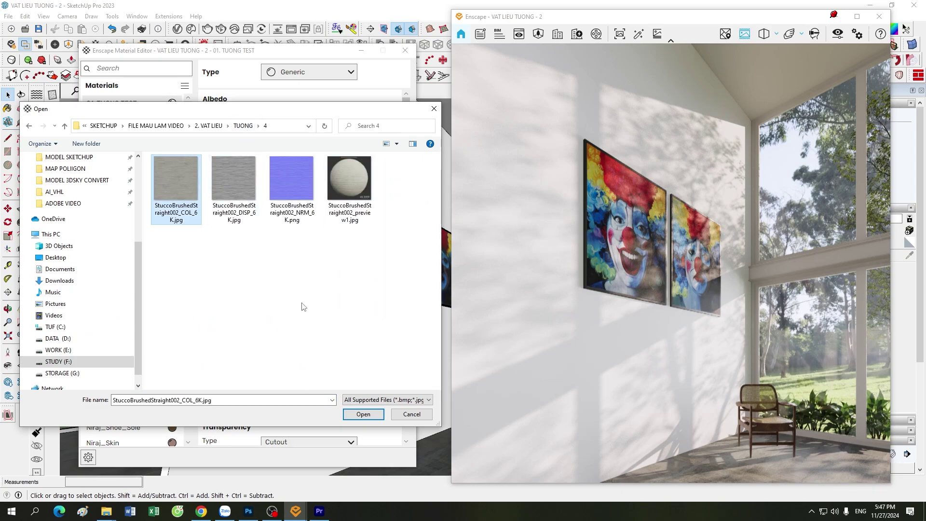
pyautogui.click(363, 414)
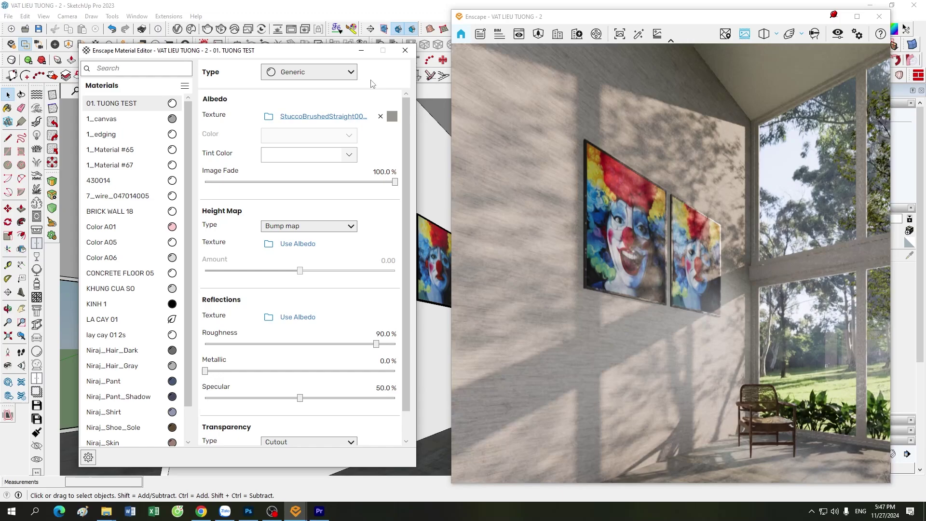
pyautogui.click(361, 50)
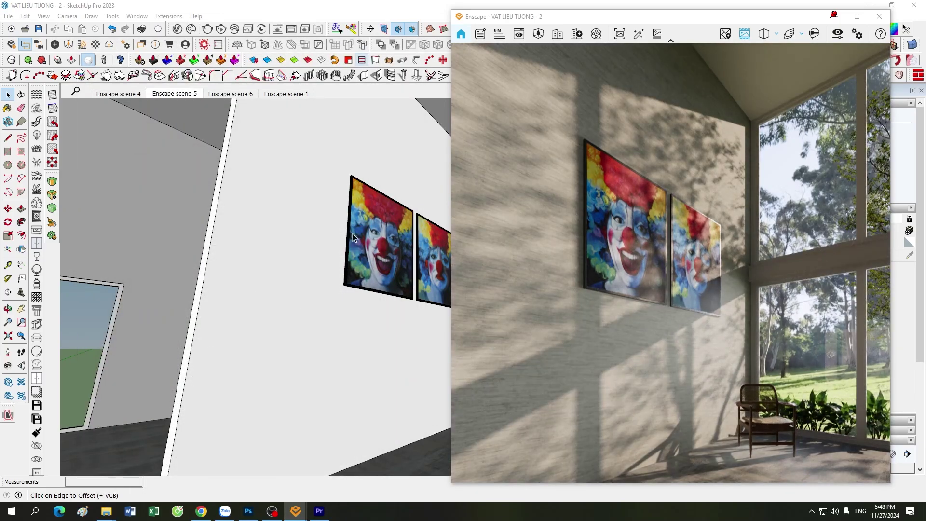
# Close the Enscape render and re-enter 2000 as the wall texture width
pyautogui.press('space')
pyautogui.scroll(2, 343, 328)
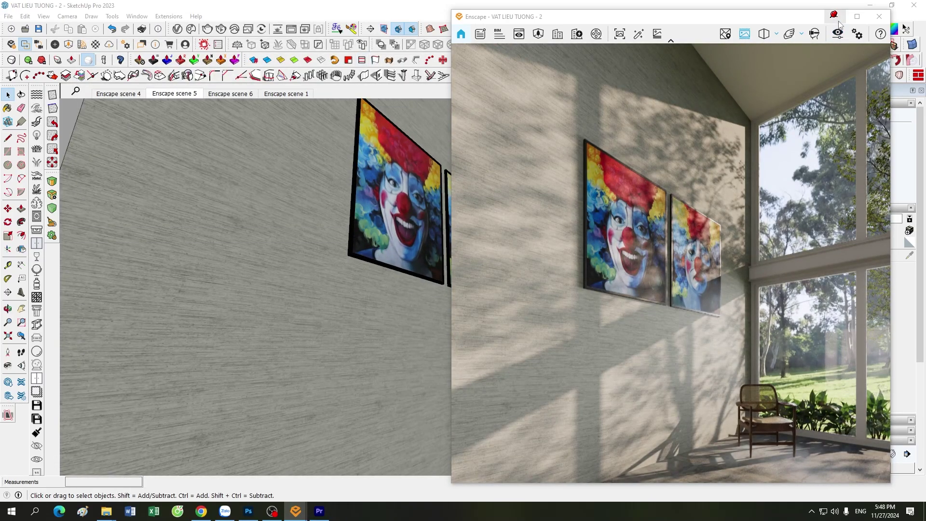
pyautogui.click(835, 17)
pyautogui.scroll(-3, 421, 327)
pyautogui.scroll(2, 314, 368)
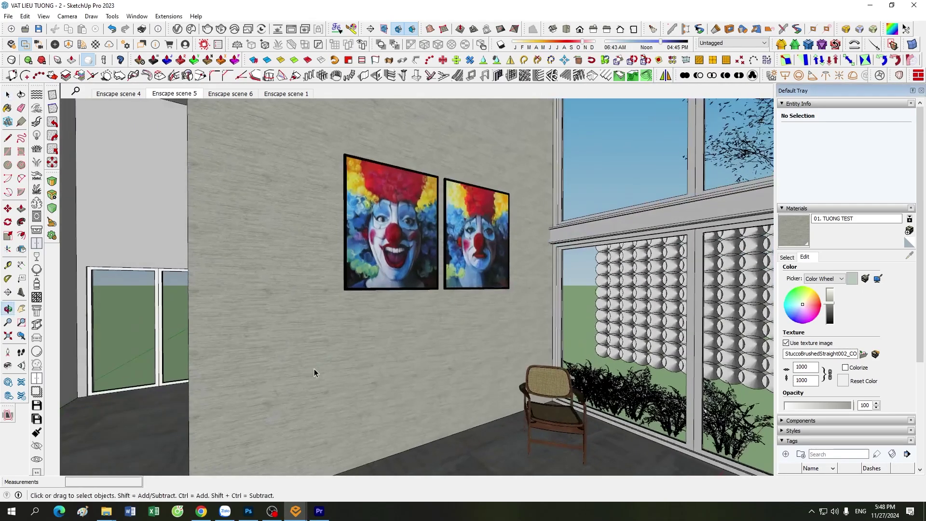
pyautogui.scroll(2, 314, 368)
pyautogui.scroll(2, 315, 368)
pyautogui.click(797, 368)
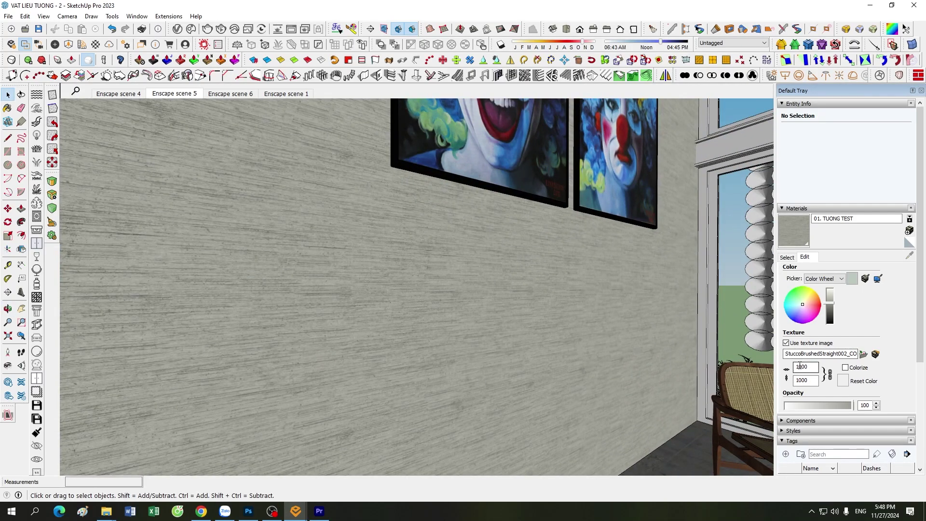
pyautogui.write('2000')
pyautogui.press('Return')
# Reopen the Enscape render beside the materials panel and change the texture width to 2500
pyautogui.scroll(-1, 502, 289)
pyautogui.scroll(-2, 502, 289)
pyautogui.scroll(1, 497, 296)
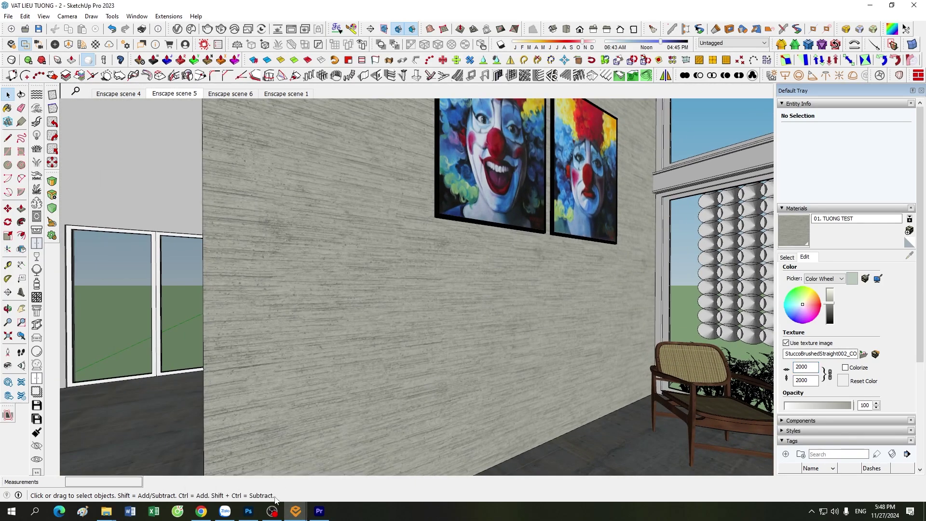
pyautogui.click(296, 511)
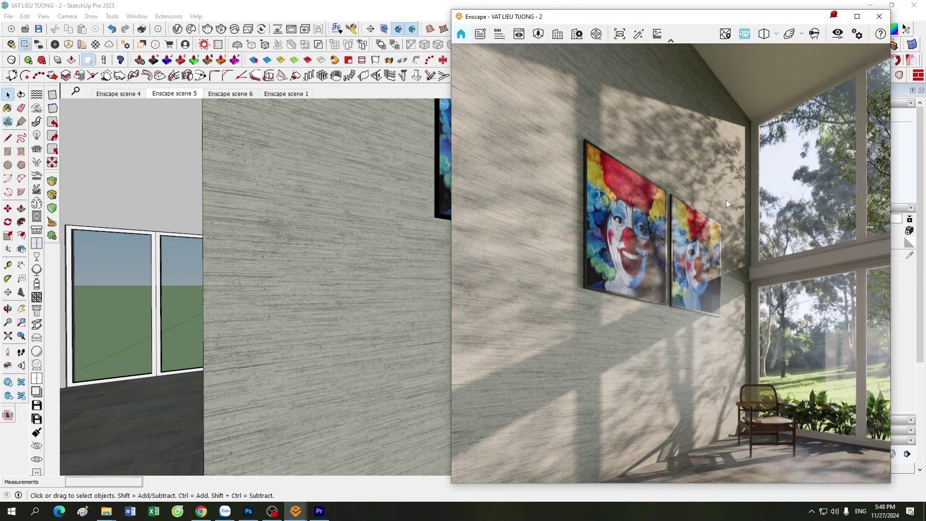
pyautogui.moveTo(725, 22); pyautogui.dragTo(586, 34)
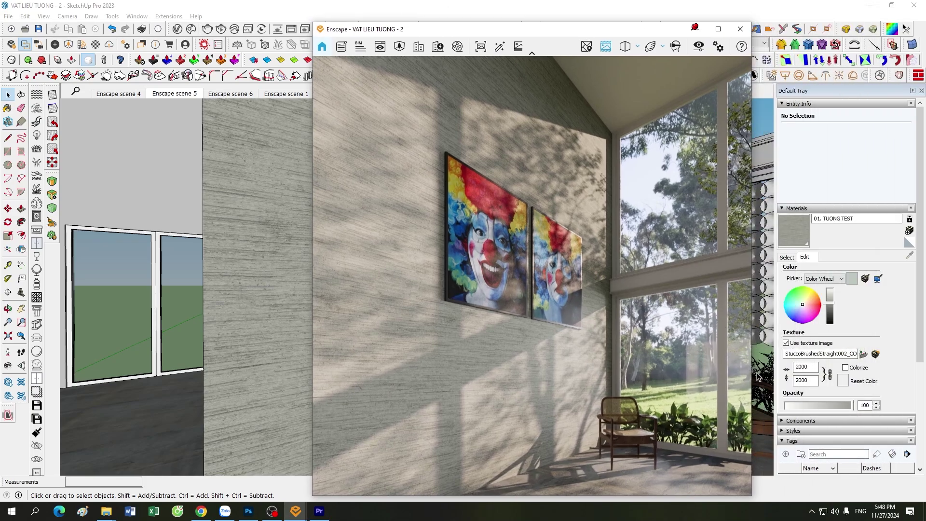
pyautogui.click(817, 369)
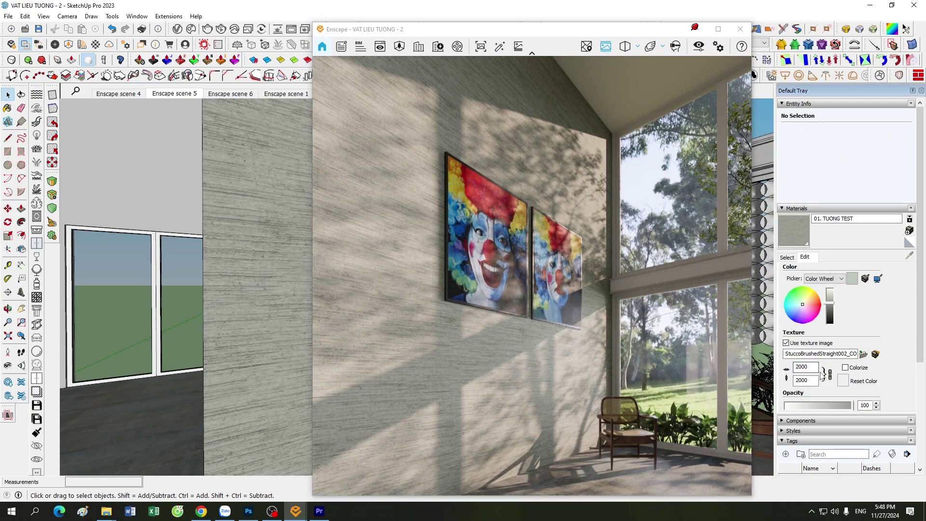
pyautogui.click(798, 367)
pyautogui.press('Delete')
pyautogui.write('5')
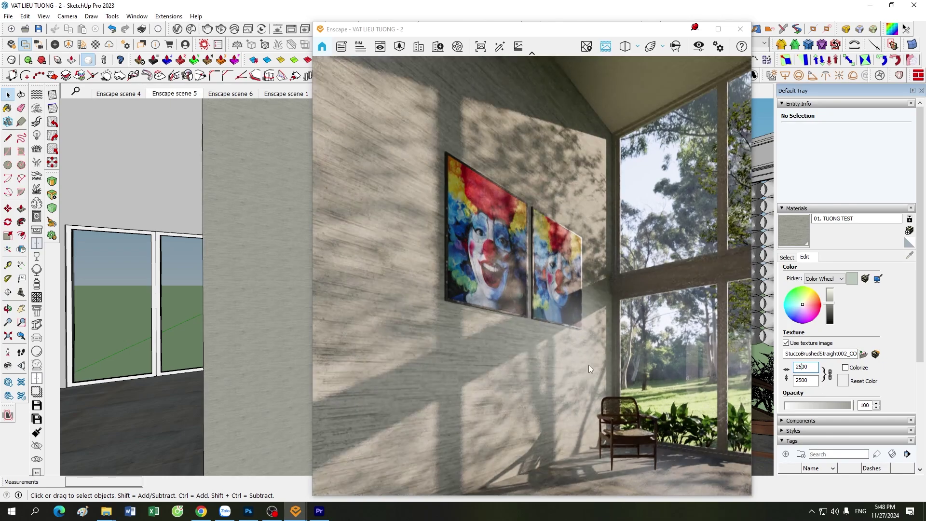
# Return the render to Enscape scene 5 to view the rescaled stucco
pyautogui.scroll(5, 531, 348)
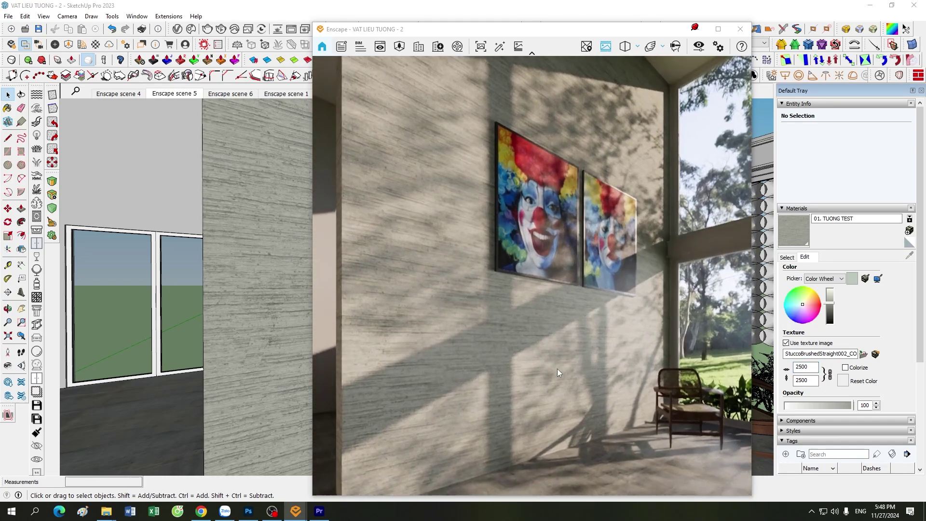
pyautogui.moveTo(460, 36)
pyautogui.mouseDown()
pyautogui.moveTo(724, 53)
pyautogui.moveTo(527, 18)
pyautogui.mouseUp()
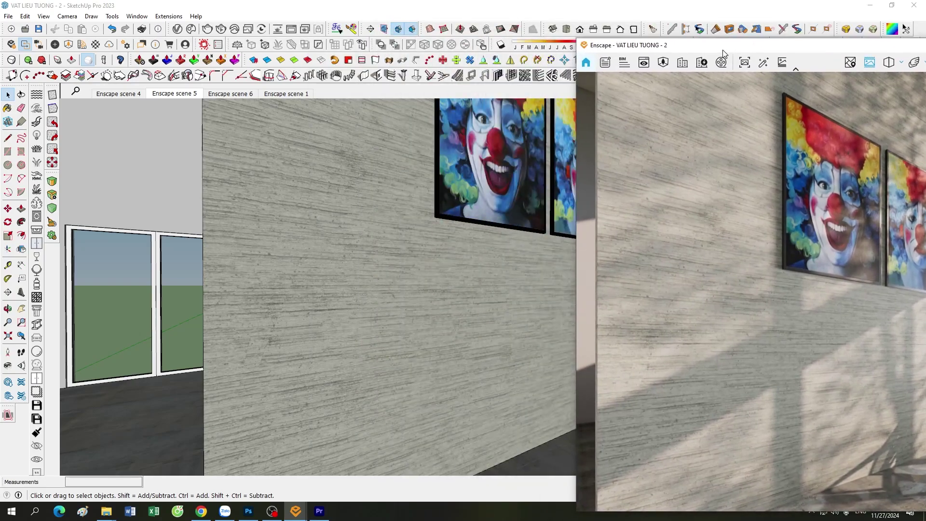
pyautogui.scroll(5, 631, 338)
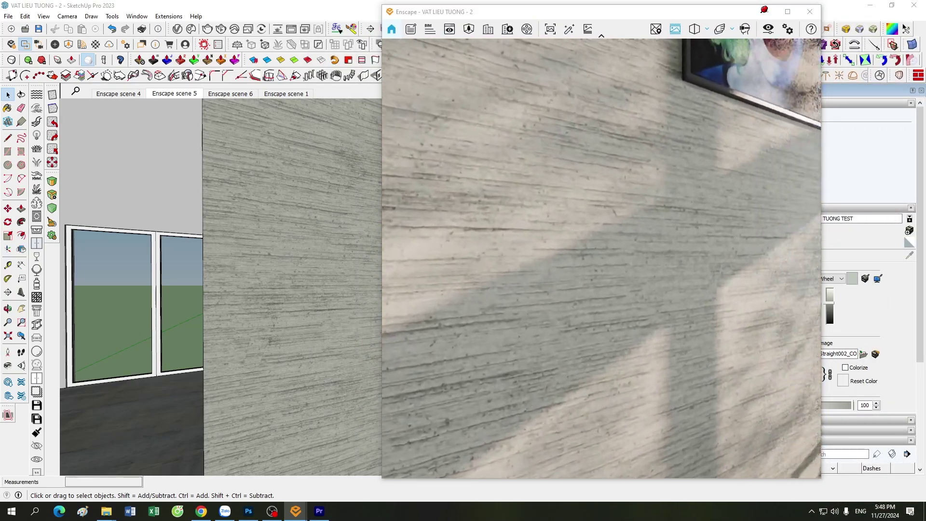
pyautogui.moveTo(632, 341); pyautogui.dragTo(635, 342)
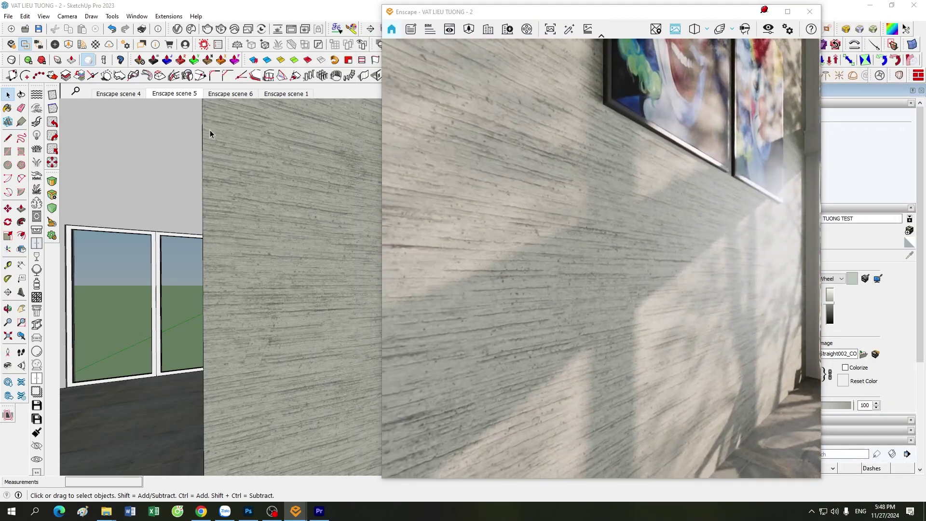
pyautogui.click(174, 94)
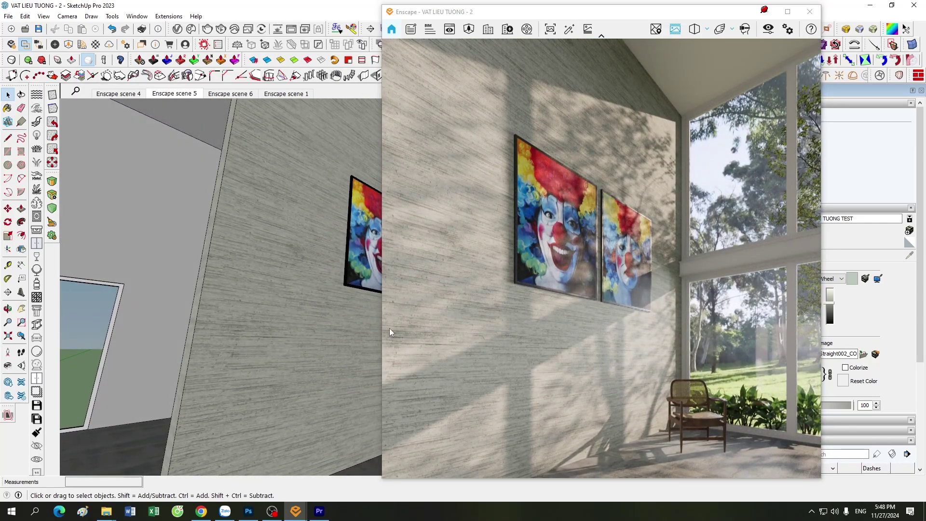
# Load StuccoBrushedStraight002_DISP_6K.jpg as the 01. TUONG TEST height map, bump amount 3.00
pyautogui.moveTo(296, 511)
pyautogui.click(222, 468)
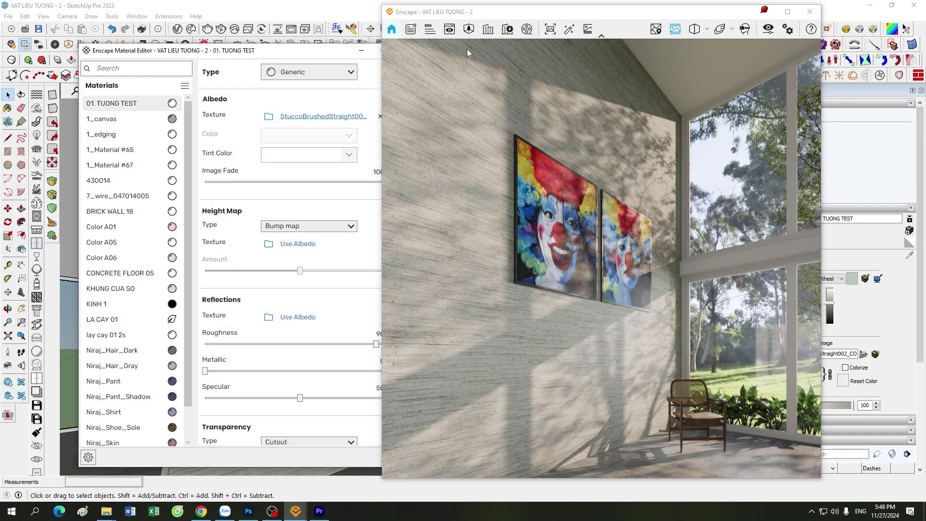
pyautogui.moveTo(467, 12); pyautogui.dragTo(523, 13)
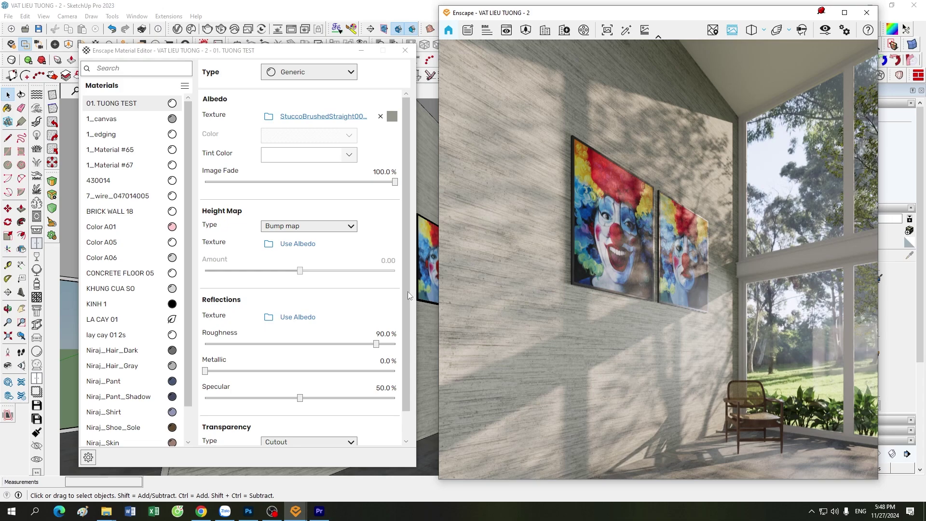
pyautogui.click(269, 245)
pyautogui.click(237, 185)
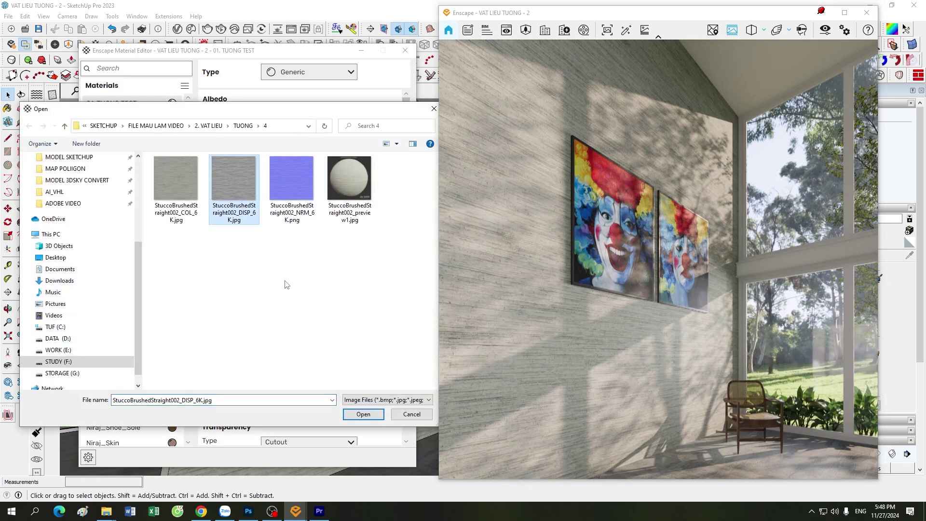
pyautogui.press('Return')
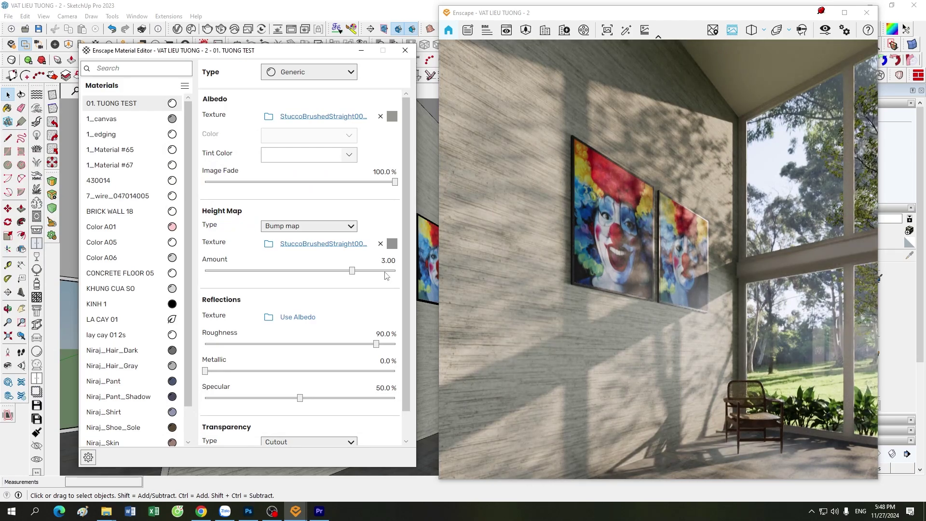
pyautogui.scroll(3, 571, 346)
pyautogui.scroll(3, 639, 351)
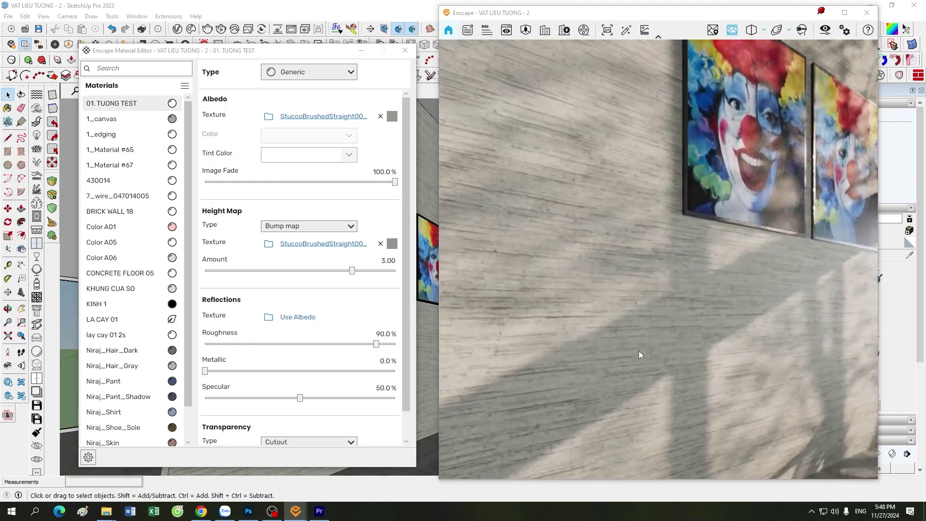
pyautogui.scroll(3, 639, 317)
pyautogui.scroll(3, 703, 316)
pyautogui.scroll(2, 704, 316)
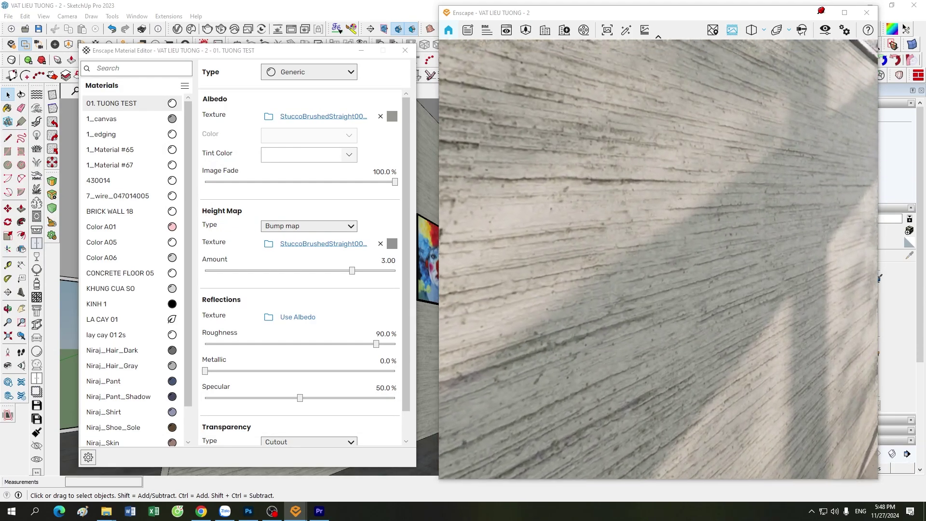
# Switch the height map type to Displacement map with amount 0.80
pyautogui.click(337, 226)
pyautogui.click(294, 265)
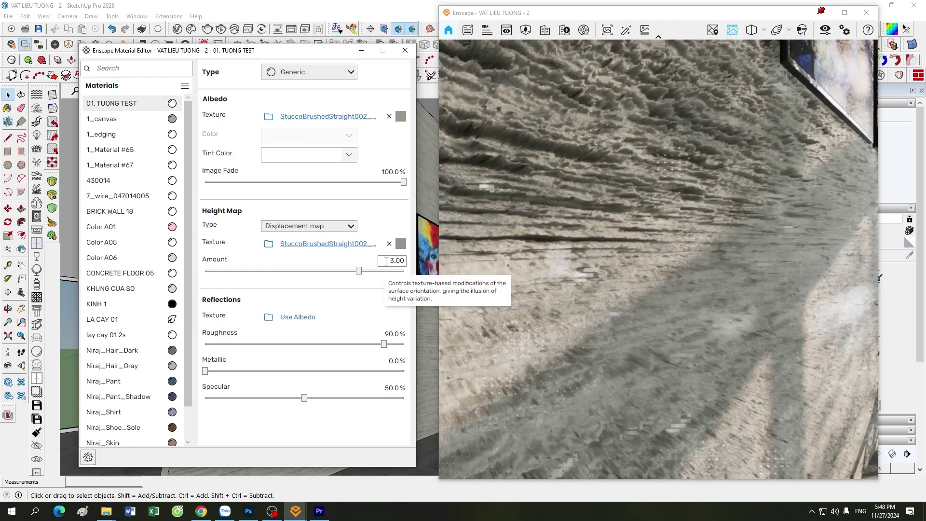
pyautogui.click(397, 260)
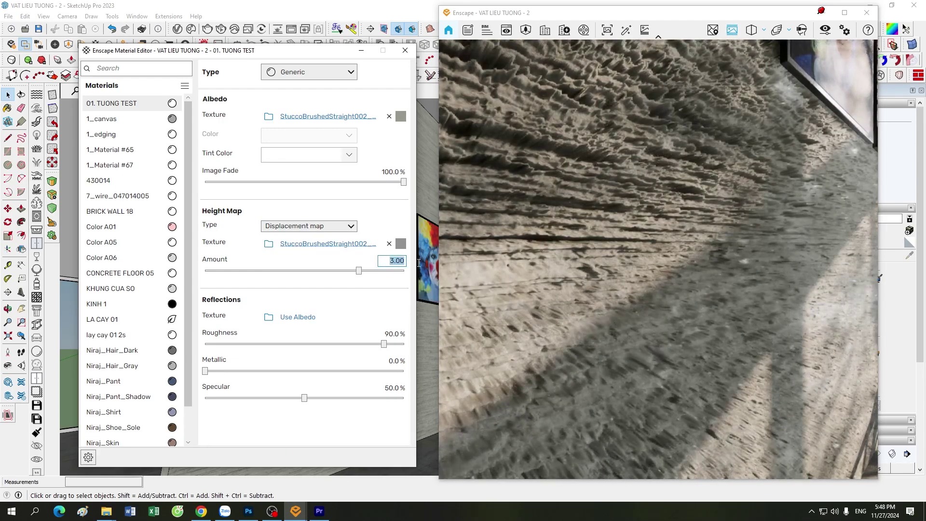
pyautogui.write('0.')
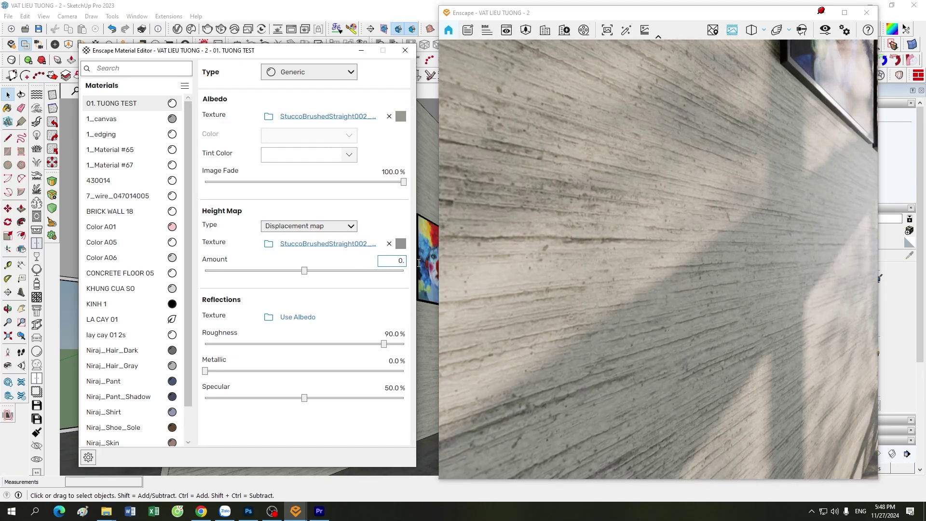
pyautogui.write('80')
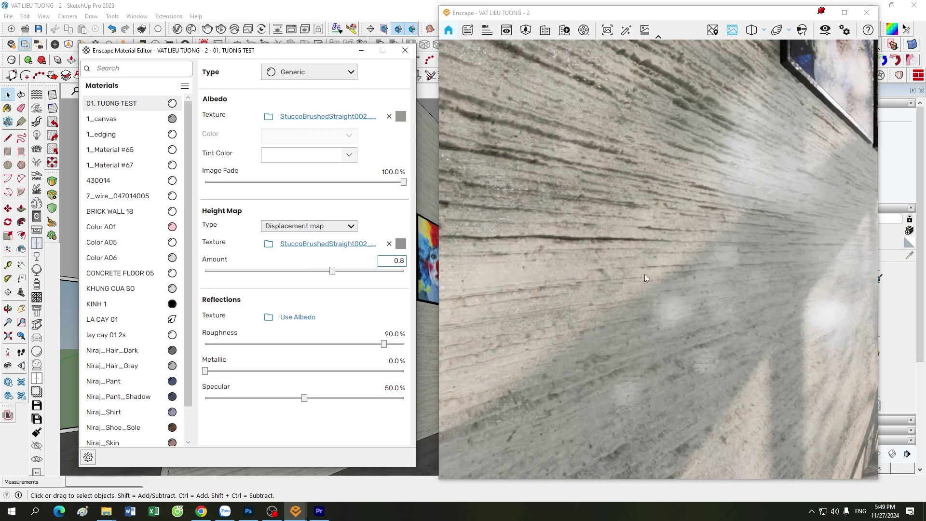
pyautogui.click(670, 267)
# Raise the displacement amount to 0.90, then 1.00, and close the Material Editor
pyautogui.scroll(-5, 671, 267)
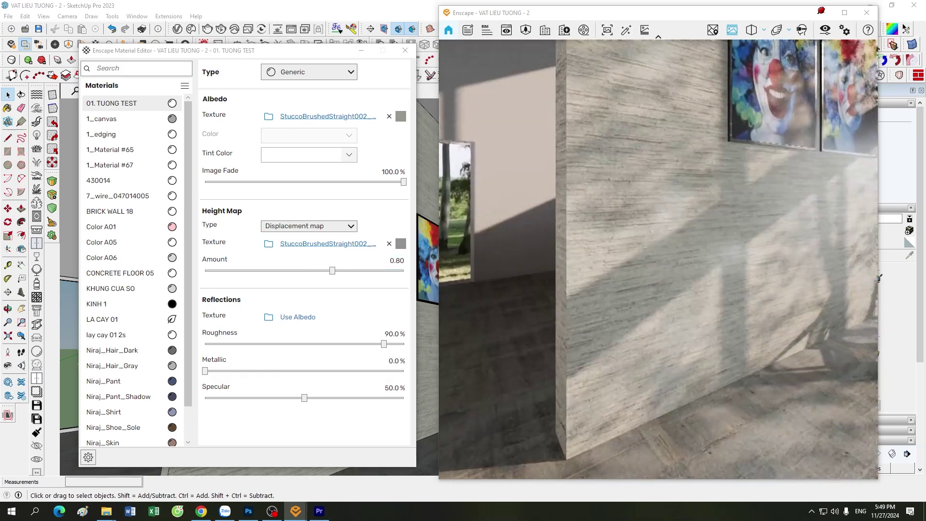
pyautogui.moveTo(796, 245); pyautogui.dragTo(768, 258)
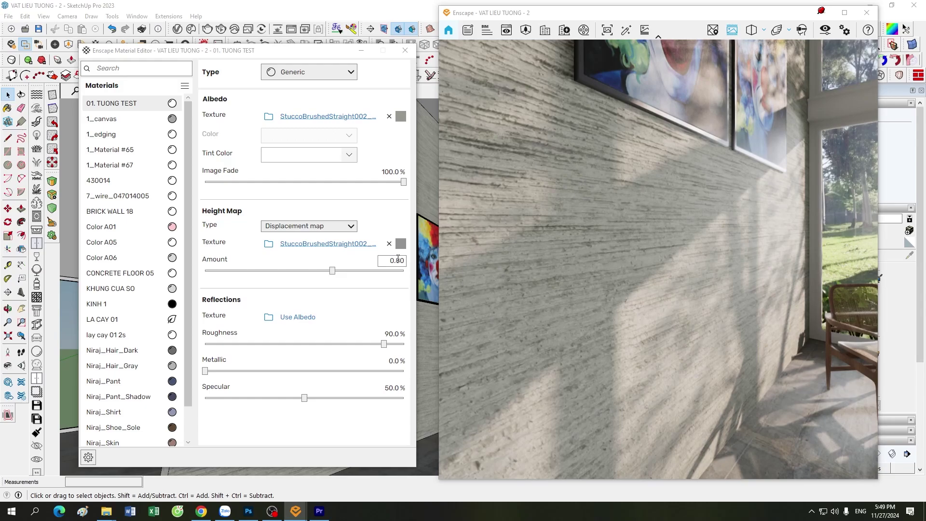
pyautogui.click(398, 259)
pyautogui.press('BackSpace')
pyautogui.write('9')
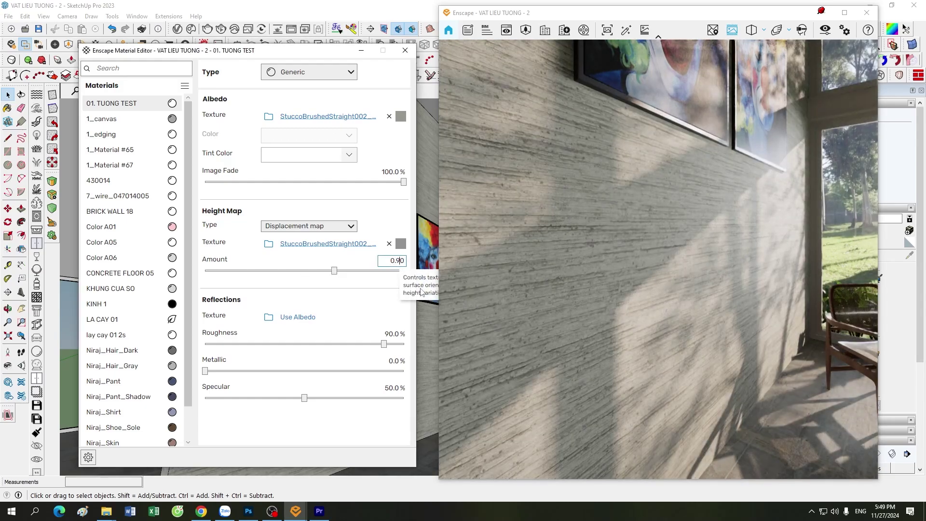
pyautogui.moveTo(620, 294); pyautogui.dragTo(623, 296)
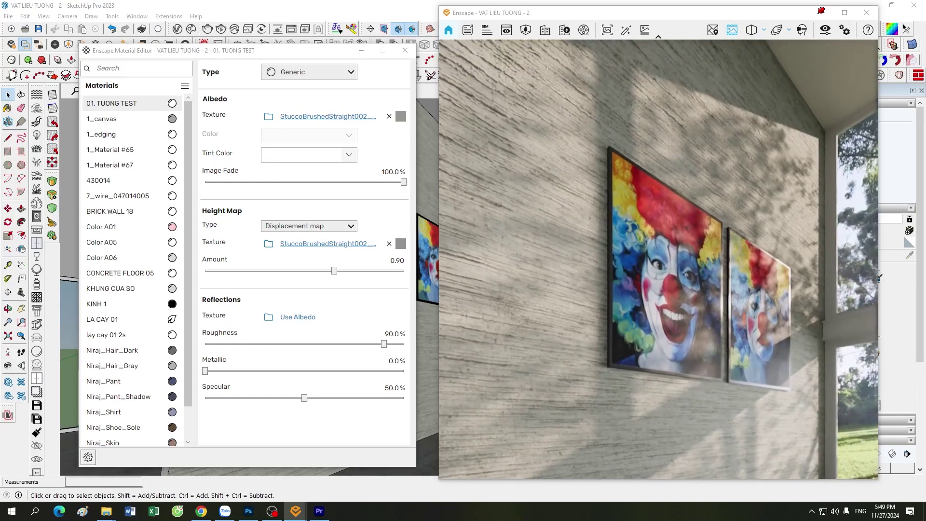
pyautogui.click(397, 260)
pyautogui.write('1')
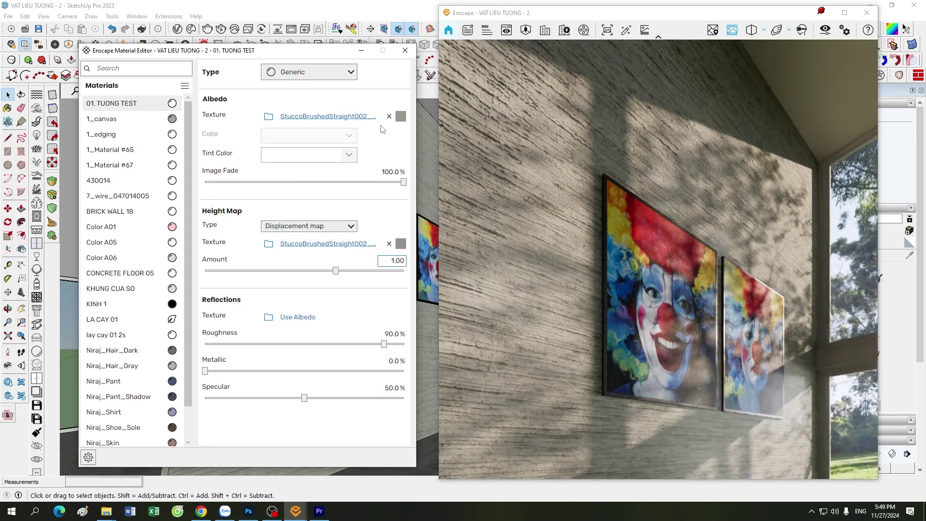
pyautogui.click(361, 50)
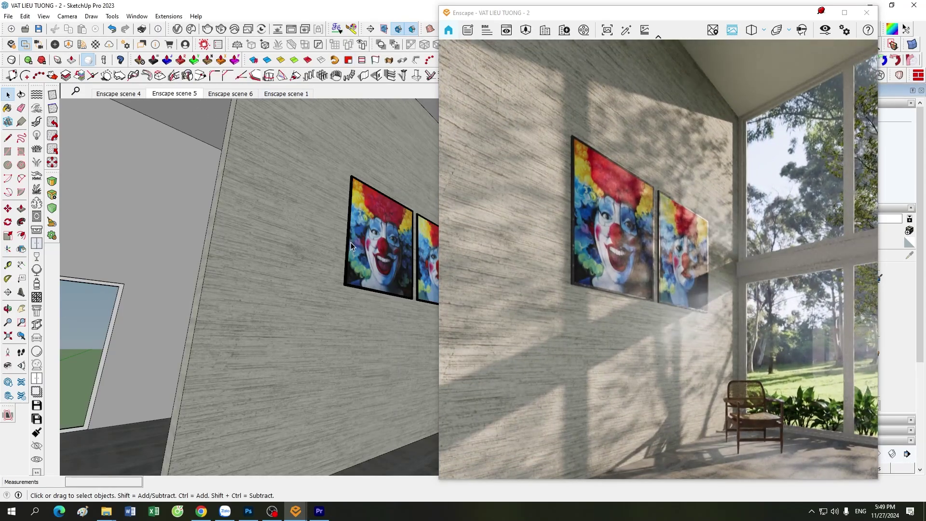
# Move the render camera along the wall toward the clown painting
pyautogui.scroll(2, 635, 331)
pyautogui.scroll(2, 644, 342)
pyautogui.scroll(3, 644, 342)
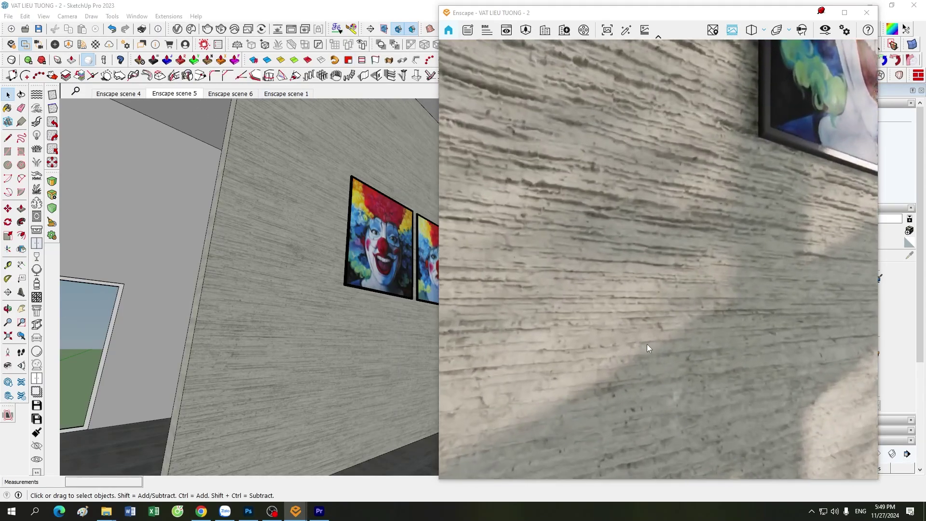
pyautogui.scroll(3, 646, 343)
pyautogui.press('Right')
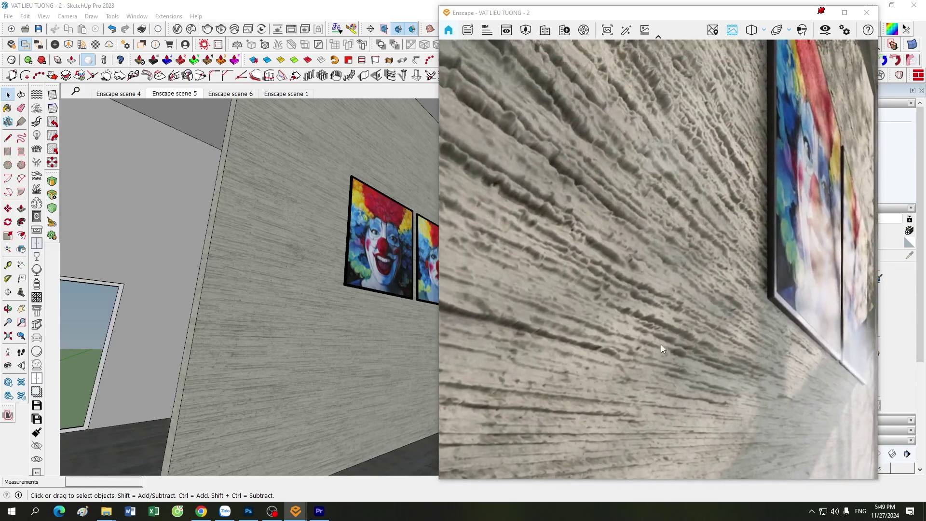
pyautogui.press('Right')
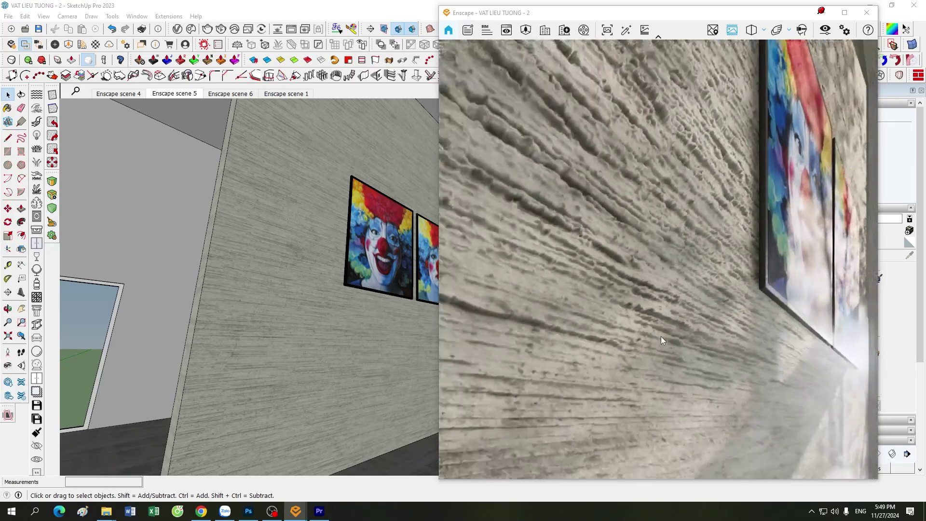
pyautogui.scroll(2, 661, 340)
pyautogui.scroll(2, 627, 326)
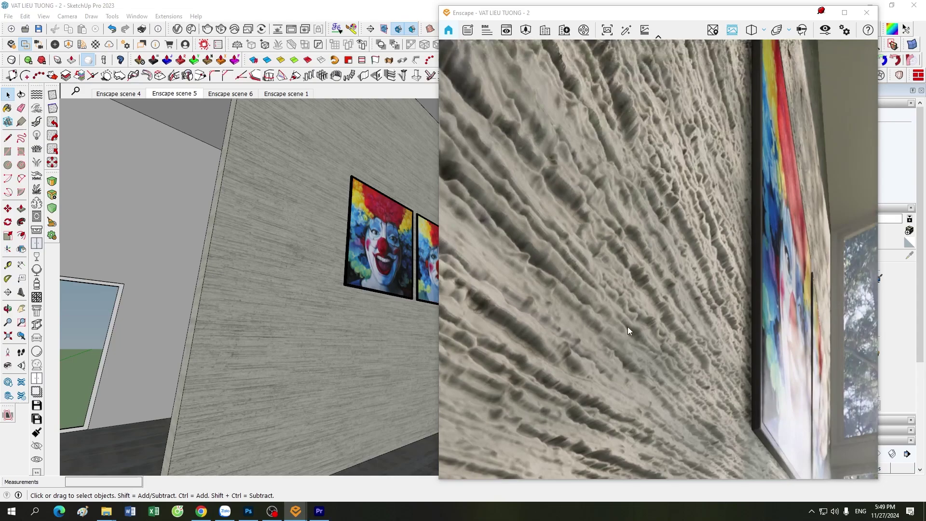
pyautogui.scroll(2, 627, 326)
pyautogui.scroll(-3, 626, 286)
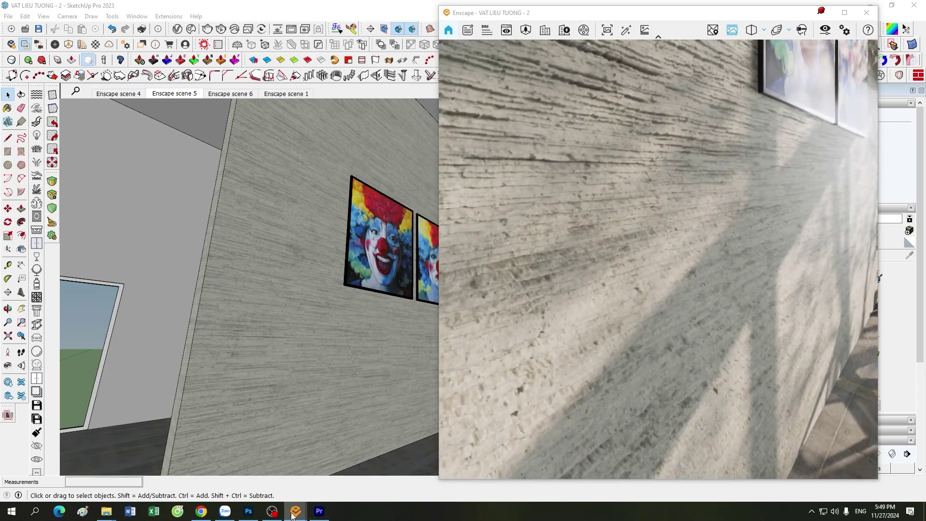
# Set the displacement amount back to 0.80 and return to Enscape scene 5
pyautogui.click(389, 472)
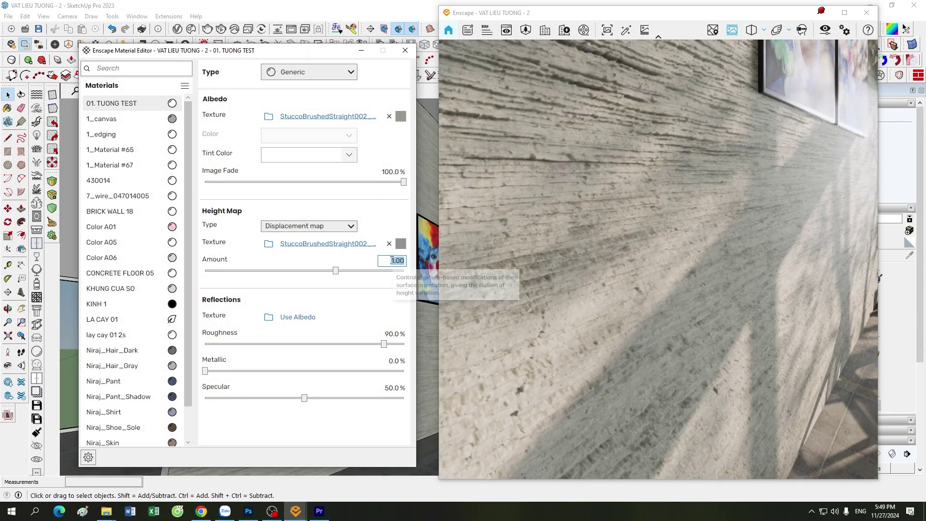
pyautogui.write('0.8')
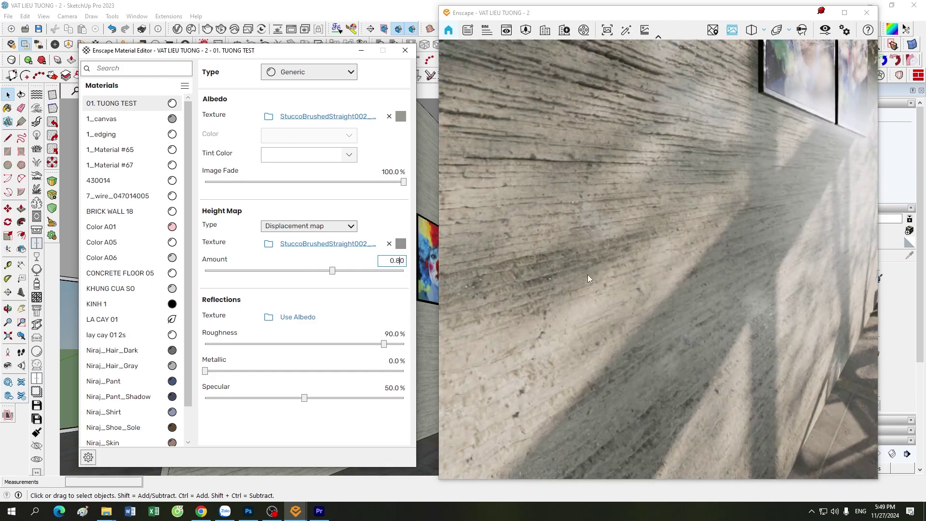
pyautogui.moveTo(588, 274); pyautogui.dragTo(554, 290)
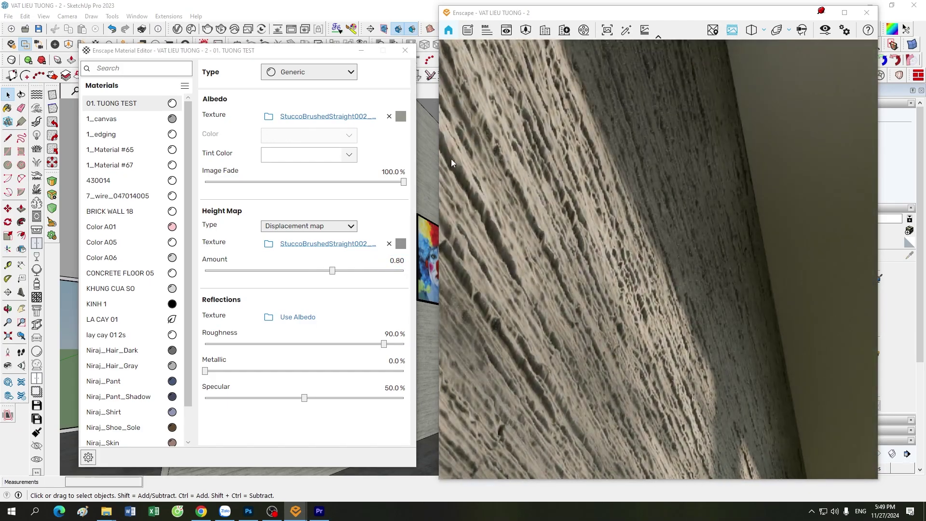
pyautogui.moveTo(218, 51); pyautogui.dragTo(203, 111)
pyautogui.click(181, 95)
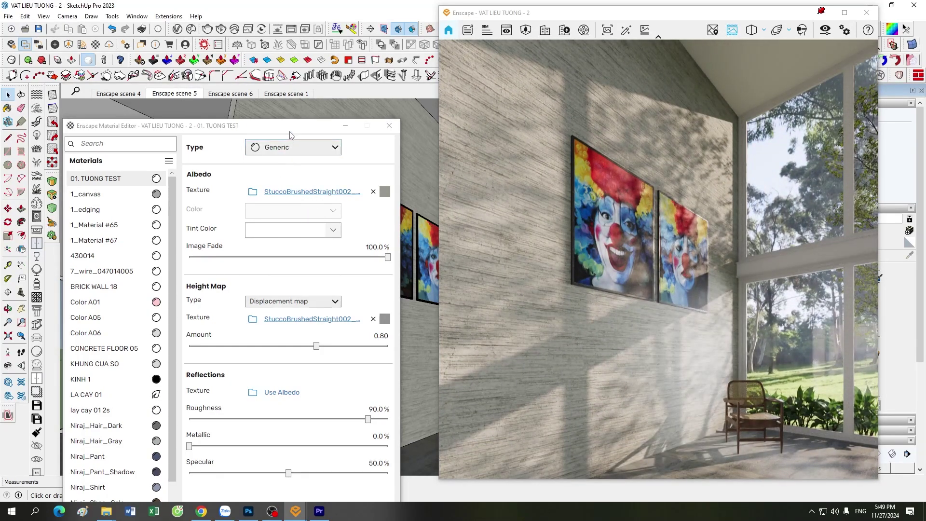
# Set the wall material roughness to 80% in the Enscape Material Editor
pyautogui.moveTo(290, 130); pyautogui.dragTo(290, 40)
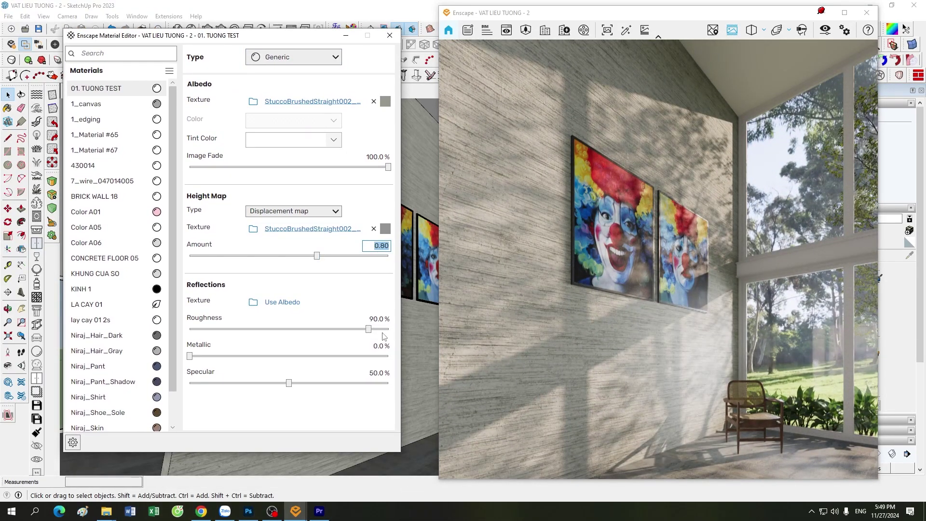
pyautogui.press('Return')
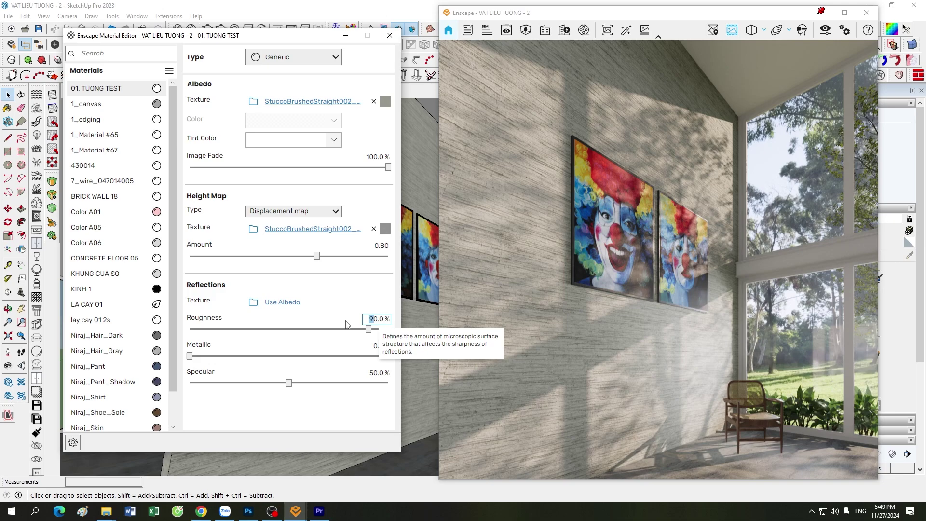
pyautogui.write('8')
pyautogui.press('Return')
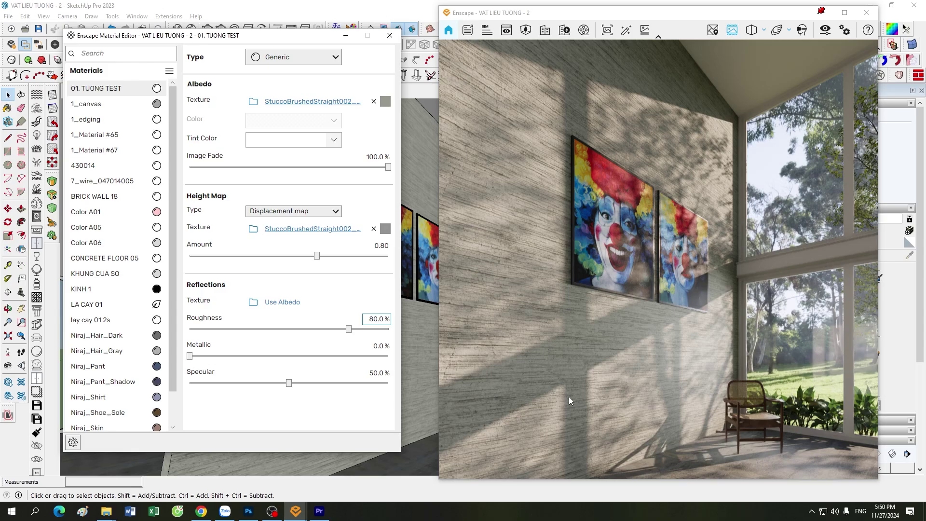
pyautogui.scroll(5, 585, 390)
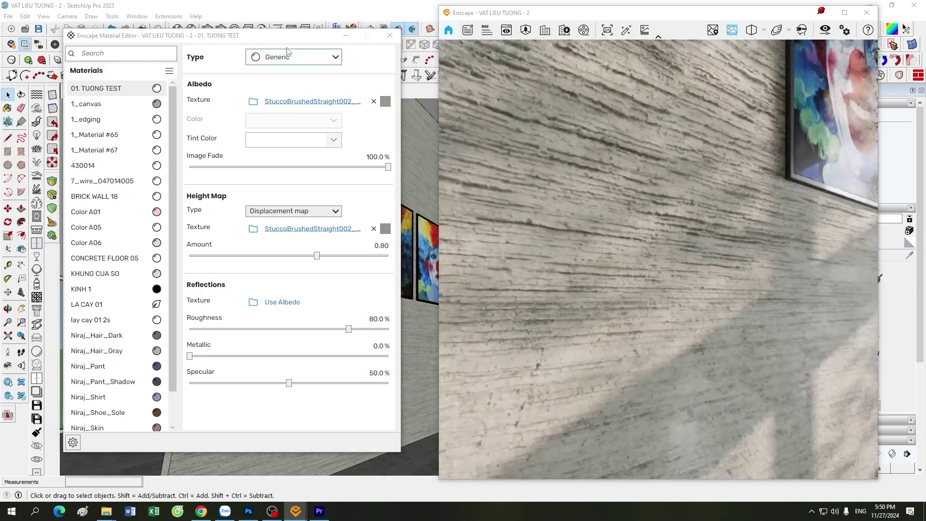
pyautogui.moveTo(283, 40); pyautogui.dragTo(246, 138)
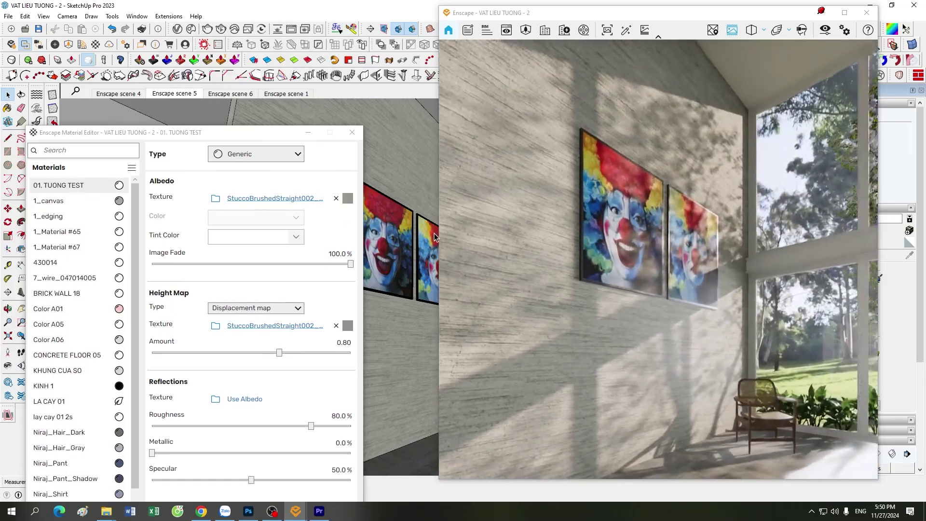
pyautogui.moveTo(290, 132); pyautogui.dragTo(334, 48)
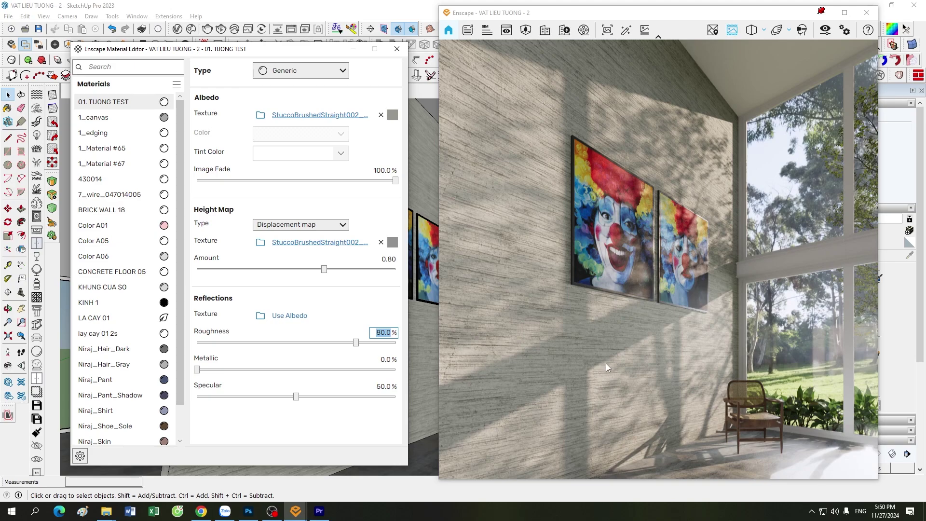
# Check the 80% roughness reflections from the Enscape scene 5 view
pyautogui.click(385, 333)
pyautogui.moveTo(656, 395)
pyautogui.mouseDown()
pyautogui.moveTo(676, 385)
pyautogui.moveTo(685, 405)
pyautogui.mouseUp()
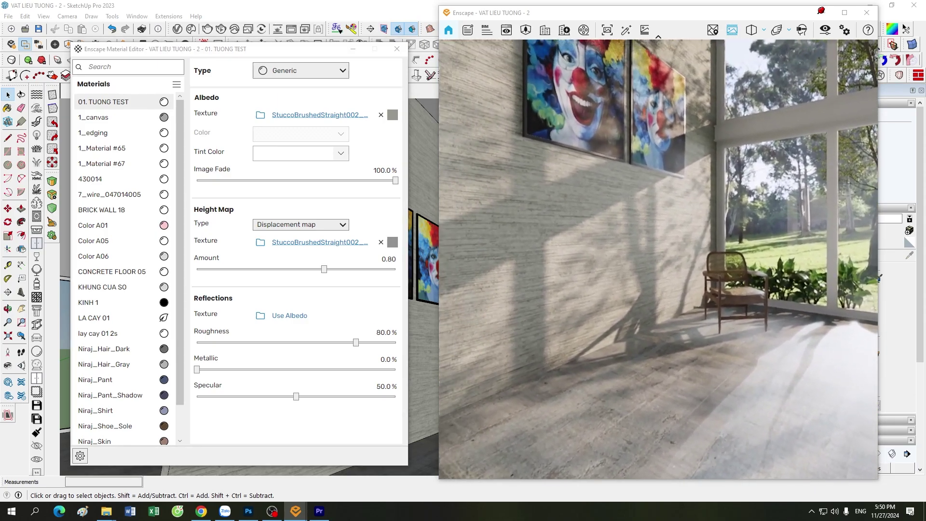
pyautogui.moveTo(684, 405); pyautogui.dragTo(476, 134)
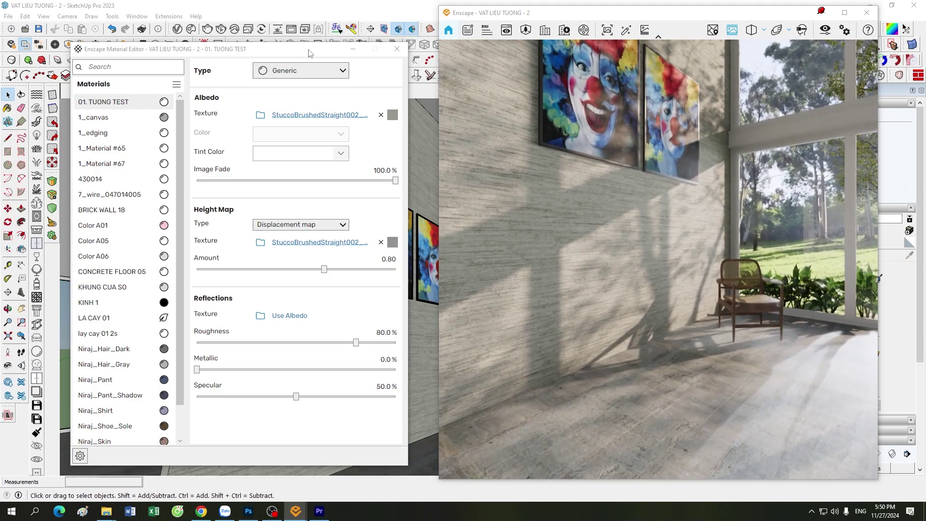
pyautogui.moveTo(309, 53); pyautogui.dragTo(311, 142)
pyautogui.click(184, 97)
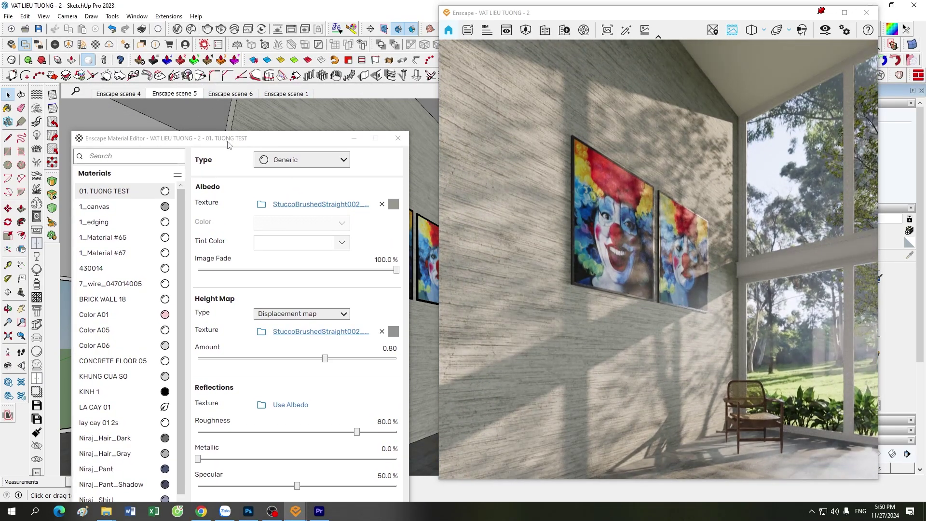
pyautogui.moveTo(226, 145); pyautogui.dragTo(220, 51)
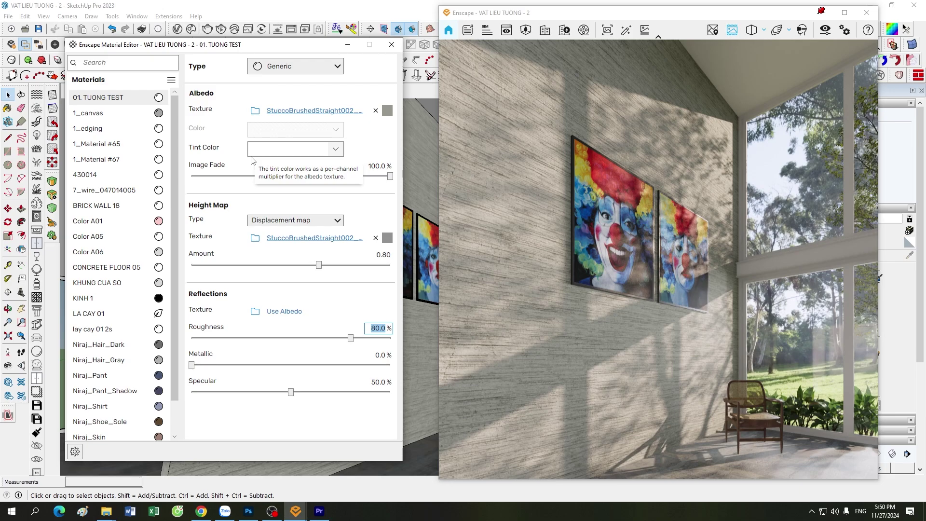
pyautogui.click(383, 332)
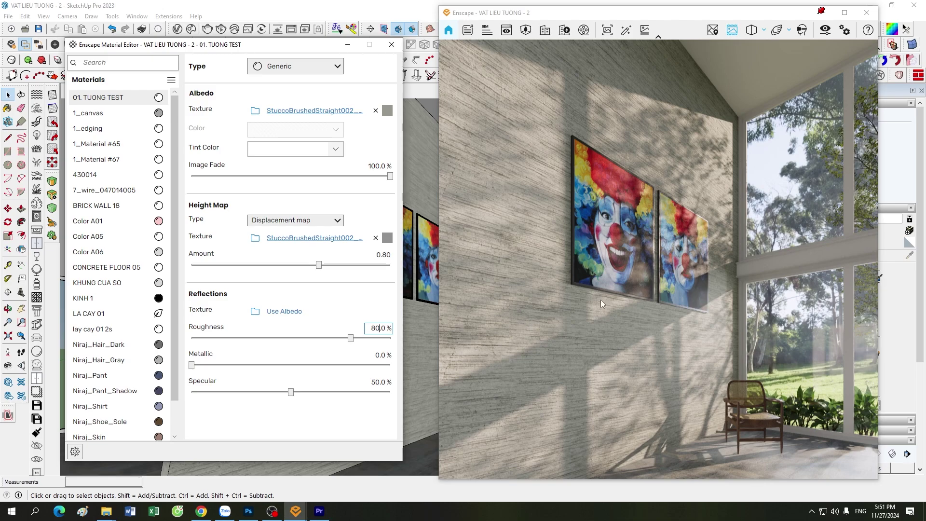
# Give the wall material a pale warm yellow-white tint colour
pyautogui.click(337, 149)
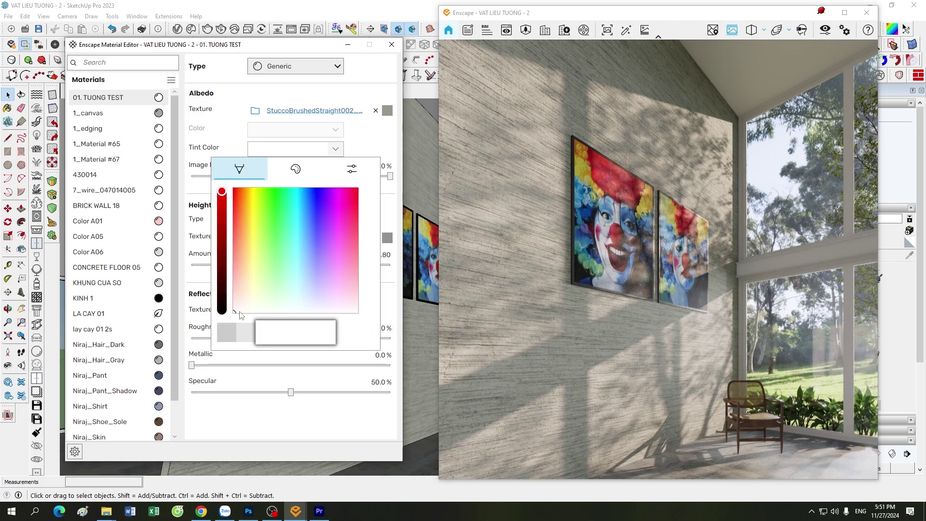
pyautogui.moveTo(235, 314); pyautogui.dragTo(249, 313)
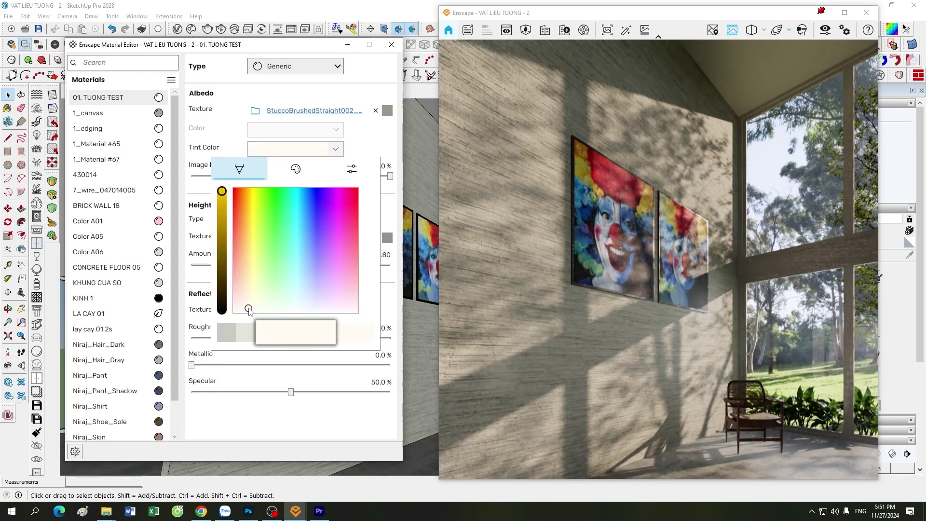
pyautogui.click(643, 361)
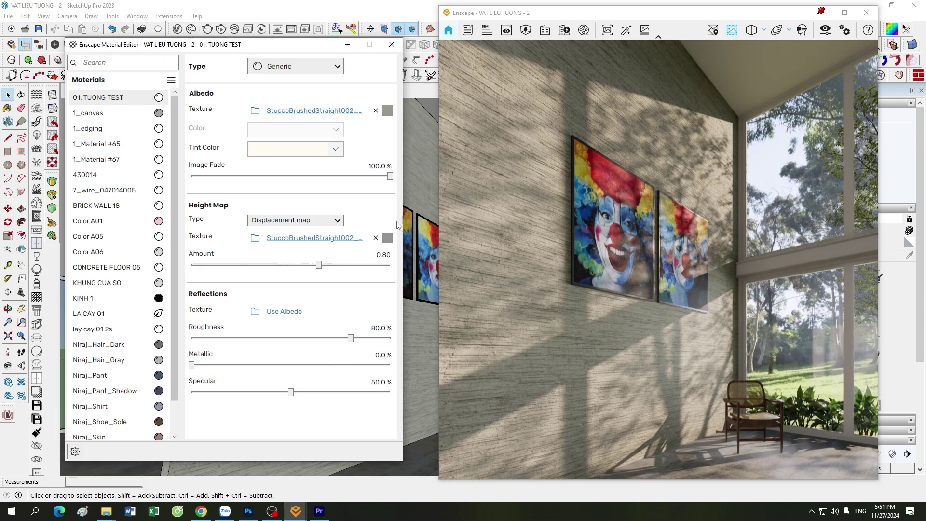
# Remove the height map and albedo textures and set roughness to 90%
pyautogui.click(375, 239)
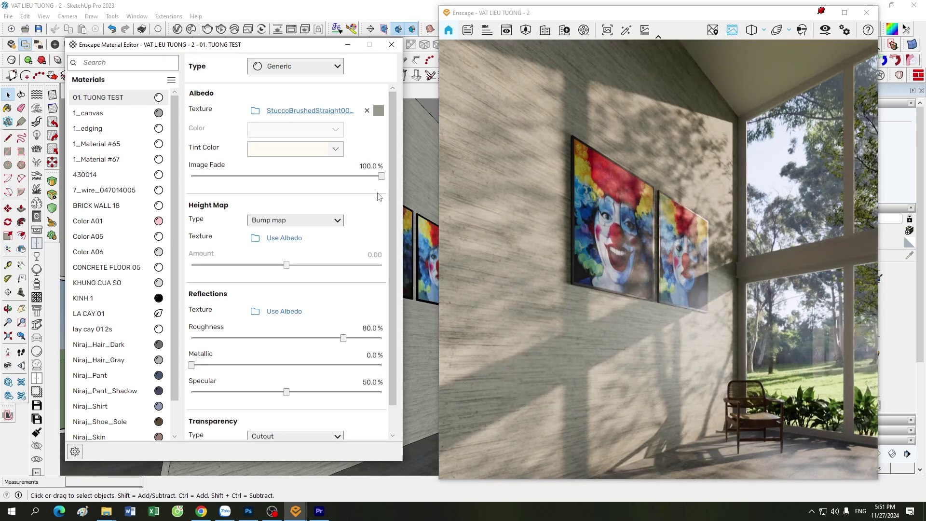
pyautogui.click(366, 111)
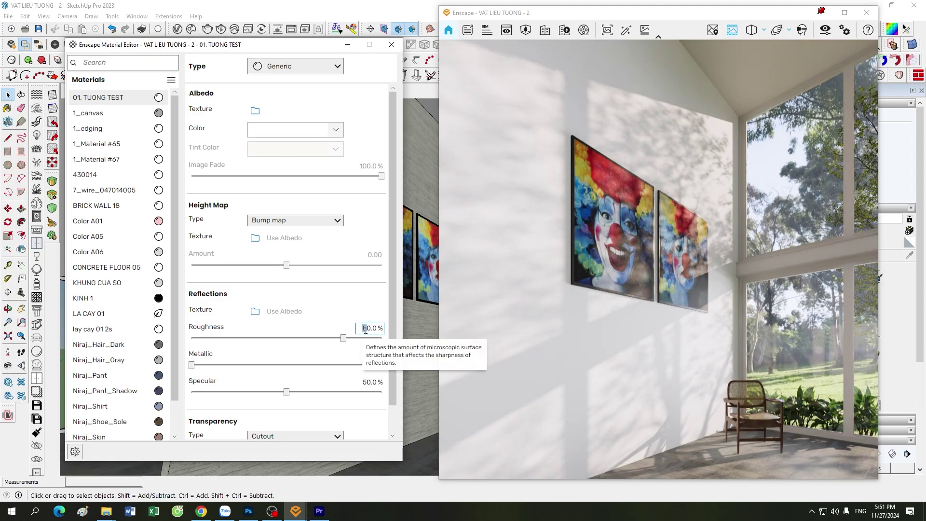
pyautogui.write('9')
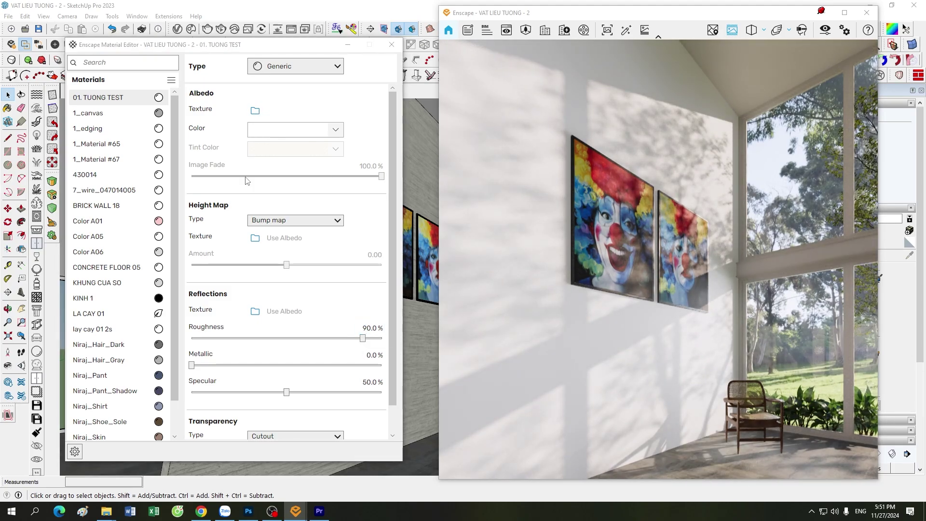
# Cancel the albedo texture browser and open File Explorer at the TUONG folder
pyautogui.click(255, 110)
pyautogui.moveTo(652, 13); pyautogui.dragTo(696, 21)
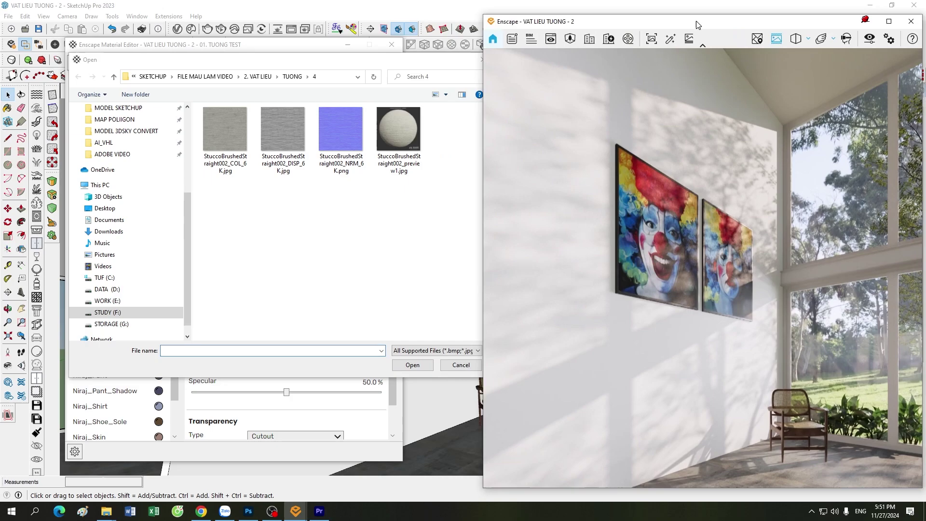
pyautogui.click(461, 365)
pyautogui.moveTo(106, 511)
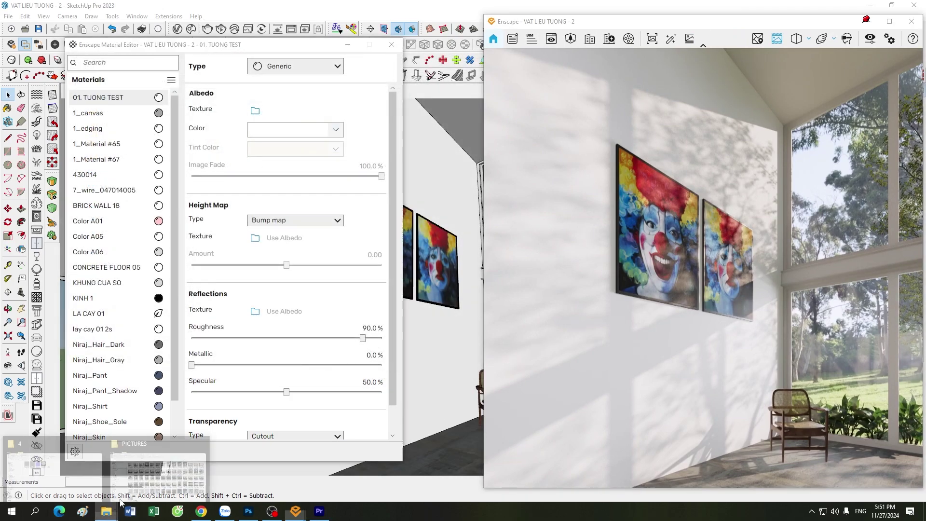
pyautogui.click(63, 475)
pyautogui.hotkey('alt', 'Up')
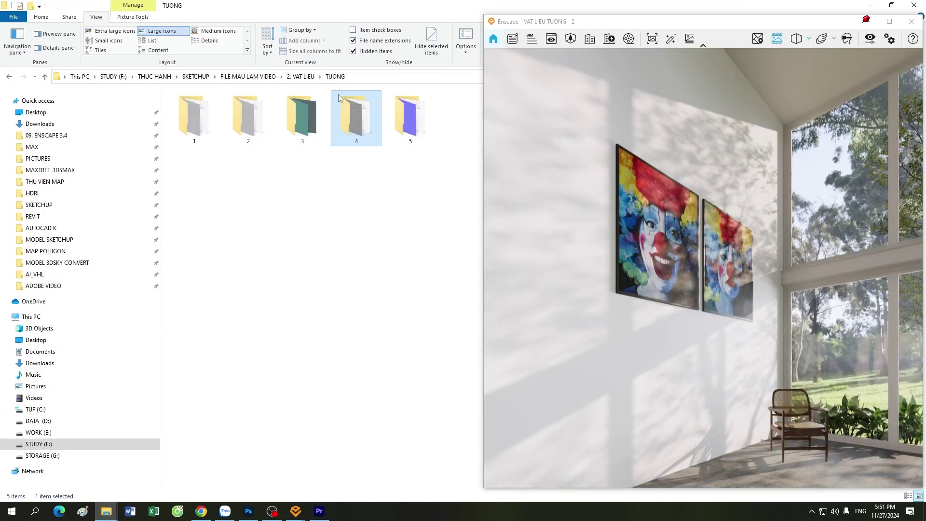
# Preview Plaster12_sphere.jpg from folder 5, then bring the Enscape editor and render back
pyautogui.doubleClick(410, 118)
pyautogui.doubleClick(300, 115)
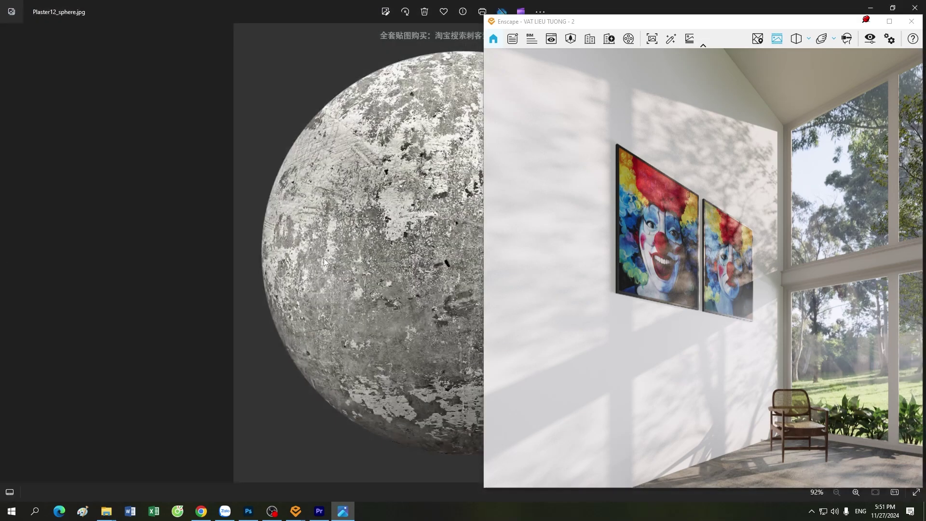
pyautogui.click(480, 98)
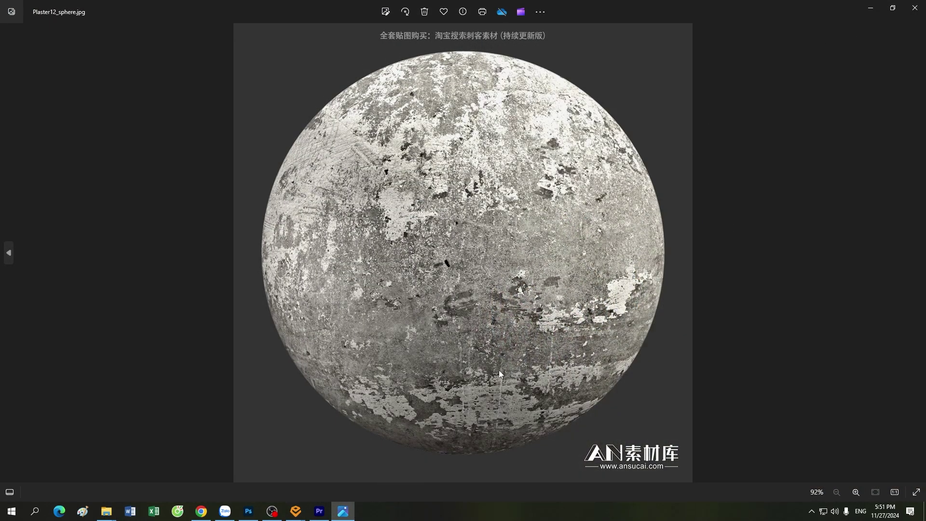
pyautogui.click(296, 511)
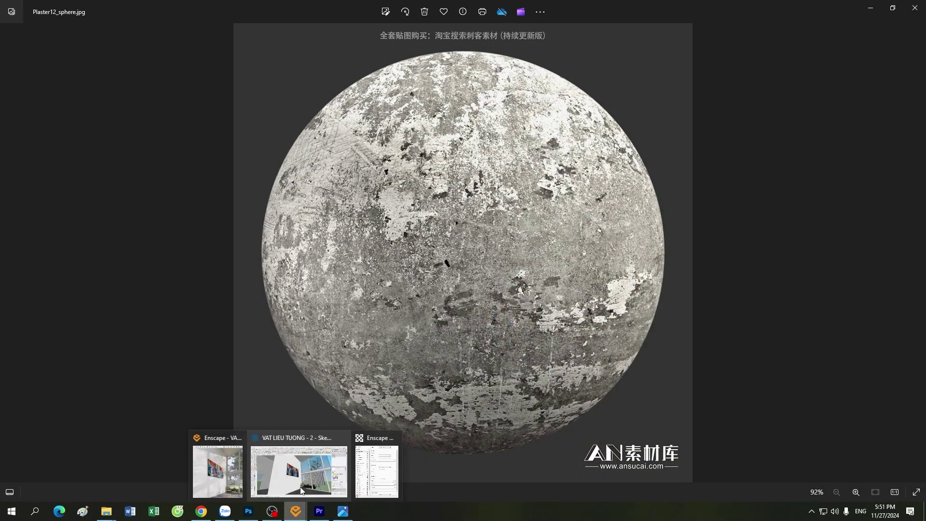
pyautogui.click(234, 483)
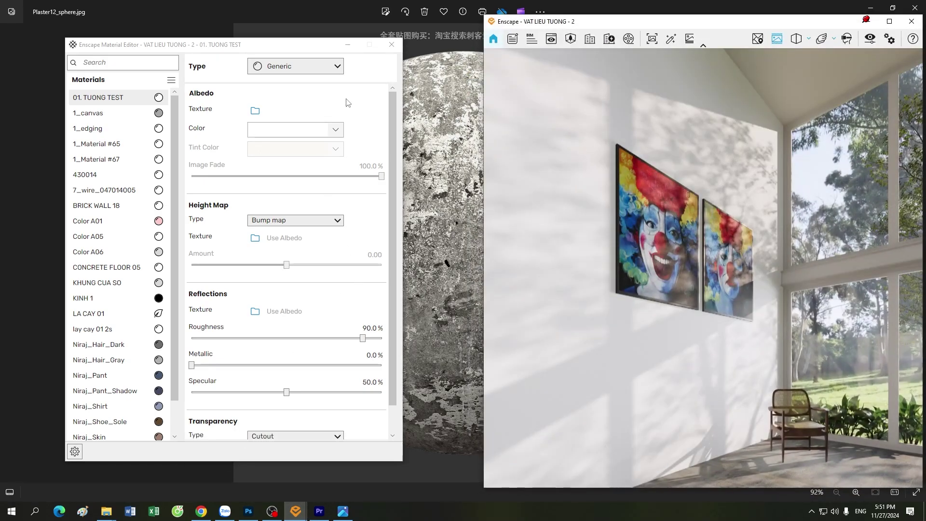
# Load Plaster12_COL_VAR1_6K from folder 5 as the wall's albedo texture
pyautogui.click(254, 113)
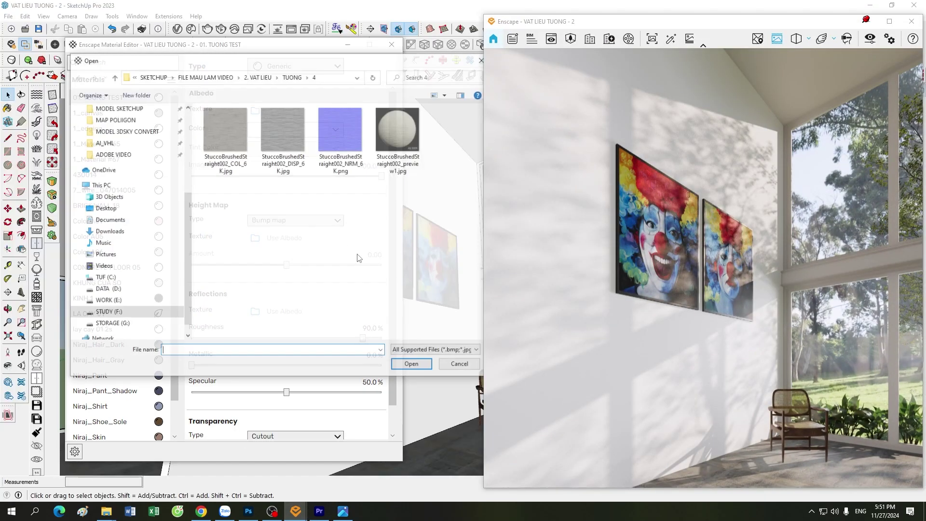
pyautogui.click(292, 77)
pyautogui.doubleClick(456, 141)
pyautogui.doubleClick(226, 130)
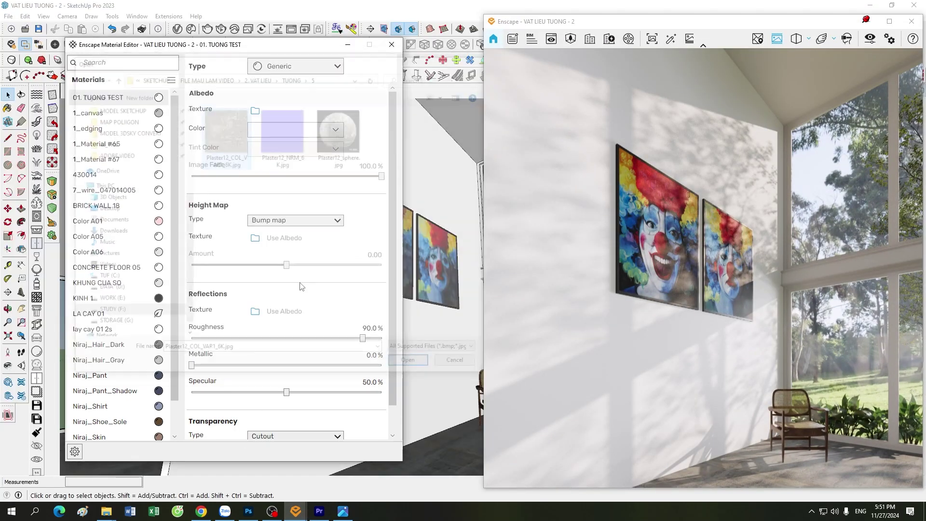
# Set the tint colour to white and close the Material Editor
pyautogui.click(292, 149)
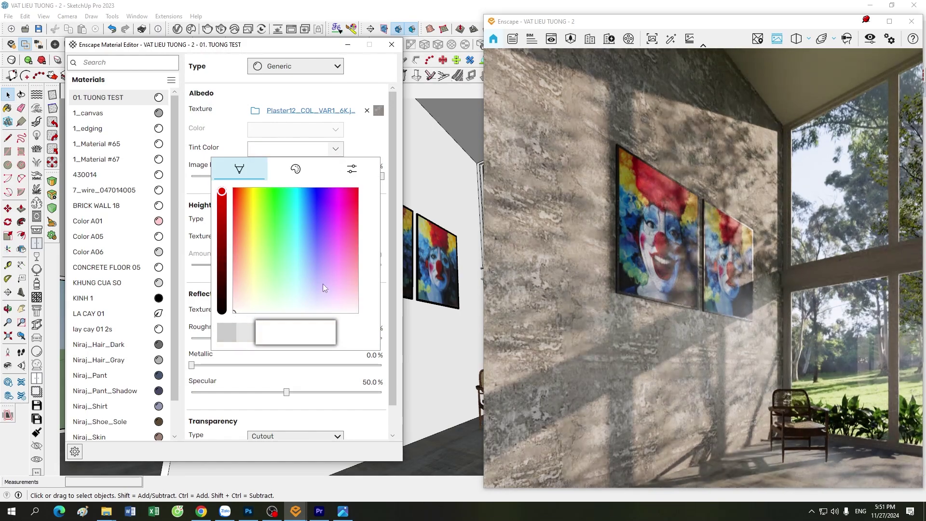
pyautogui.click(373, 146)
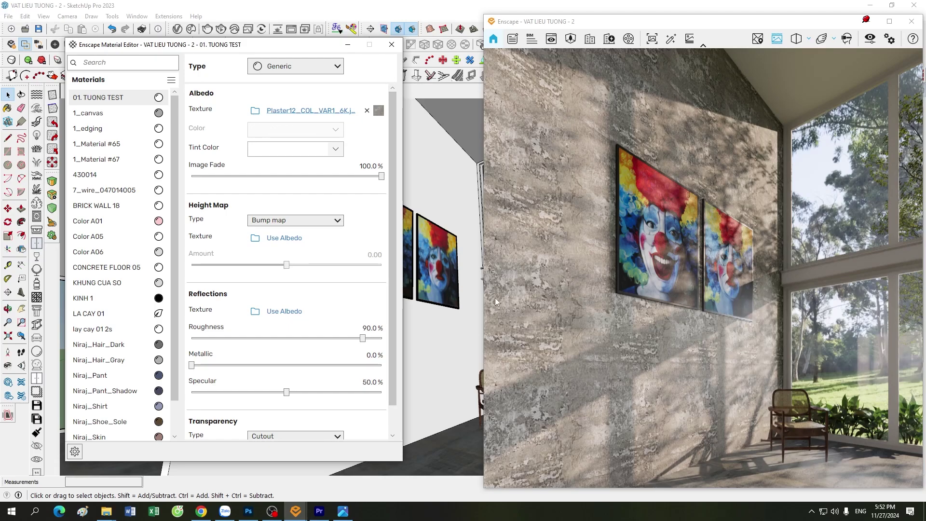
pyautogui.moveTo(483, 301); pyautogui.dragTo(463, 301)
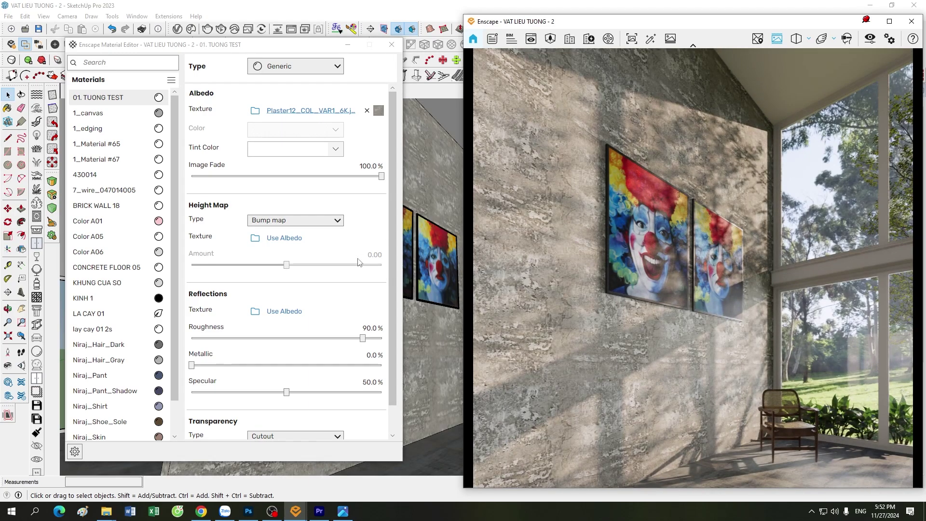
pyautogui.click(356, 254)
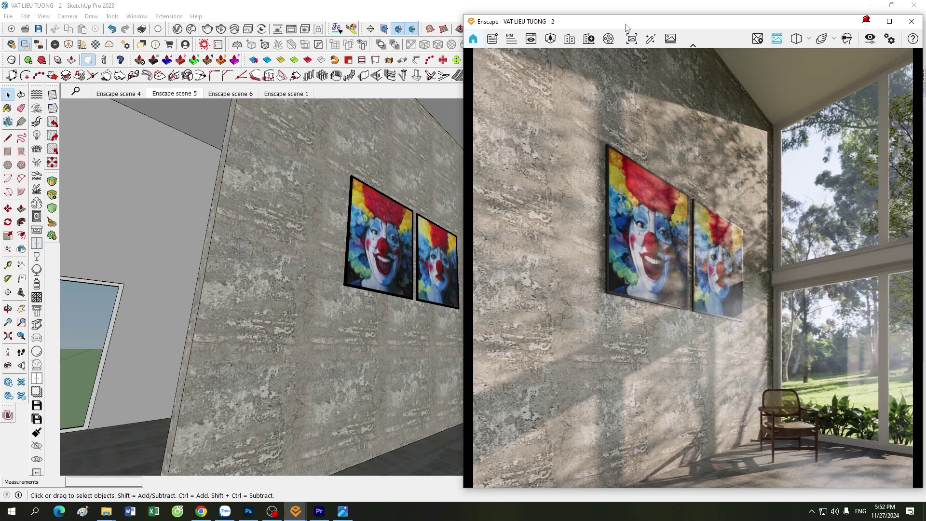
# Resize the plaster texture to 1500 × 1500 and bring the Enscape Material Editor forward
pyautogui.moveTo(626, 27); pyautogui.dragTo(417, 28)
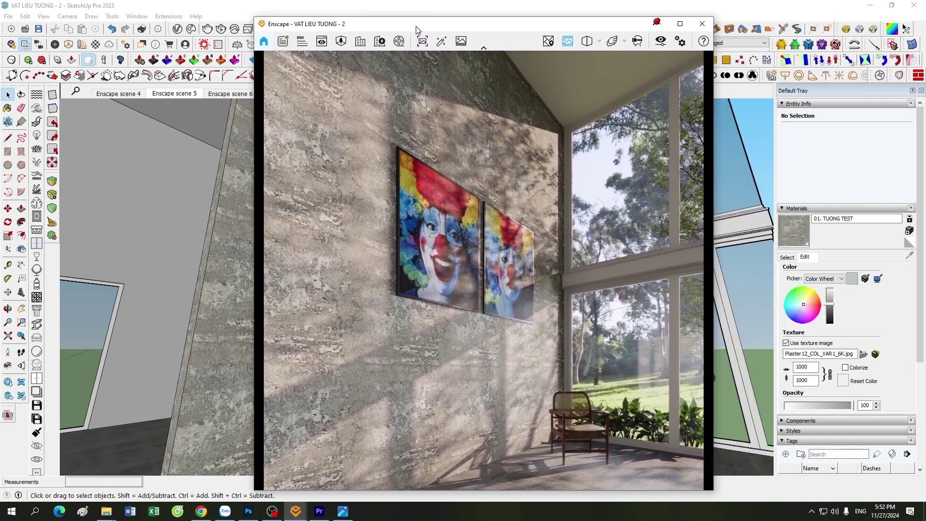
pyautogui.click(792, 367)
pyautogui.write('2')
pyautogui.press('Return')
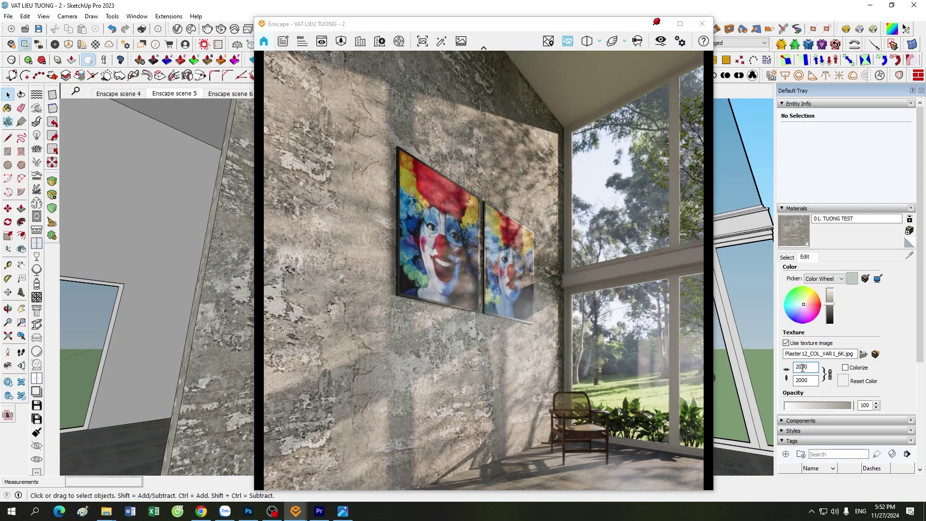
pyautogui.write('15')
pyautogui.press('Return')
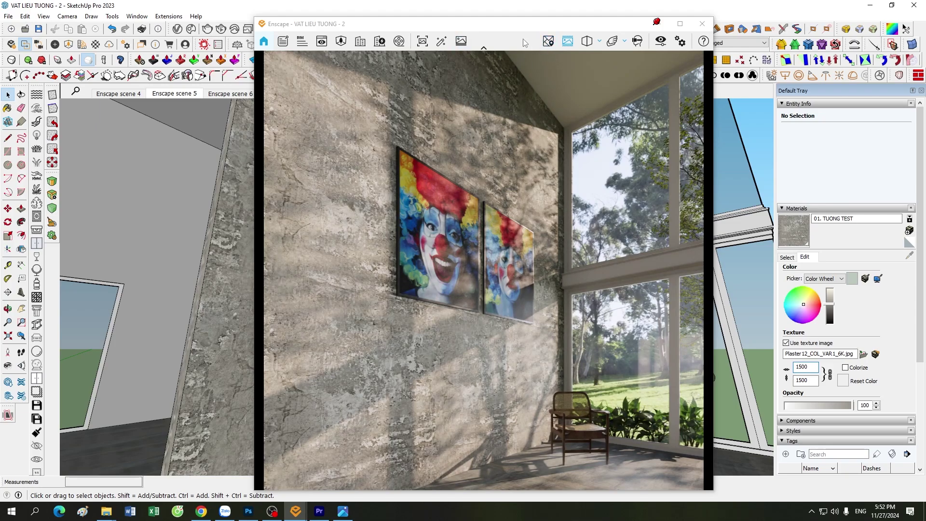
pyautogui.moveTo(525, 43); pyautogui.dragTo(671, 31)
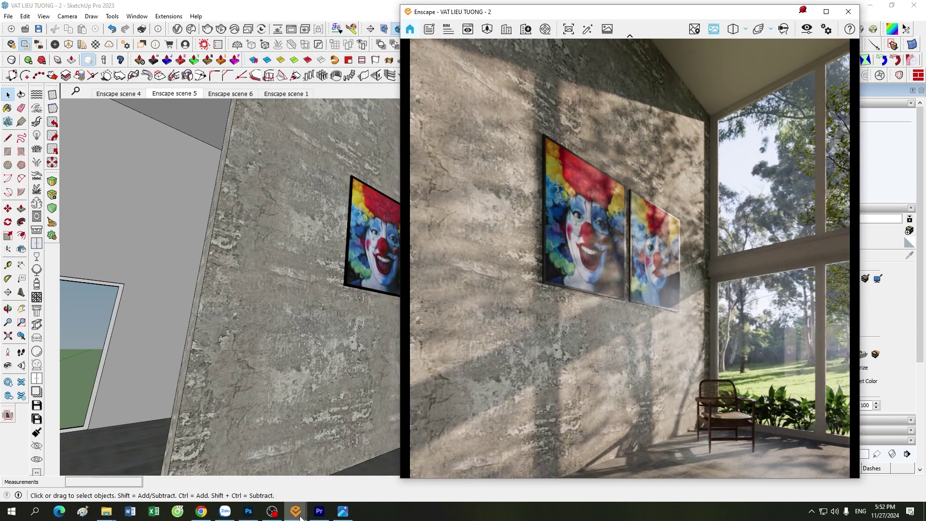
pyautogui.moveTo(295, 510)
pyautogui.click(379, 465)
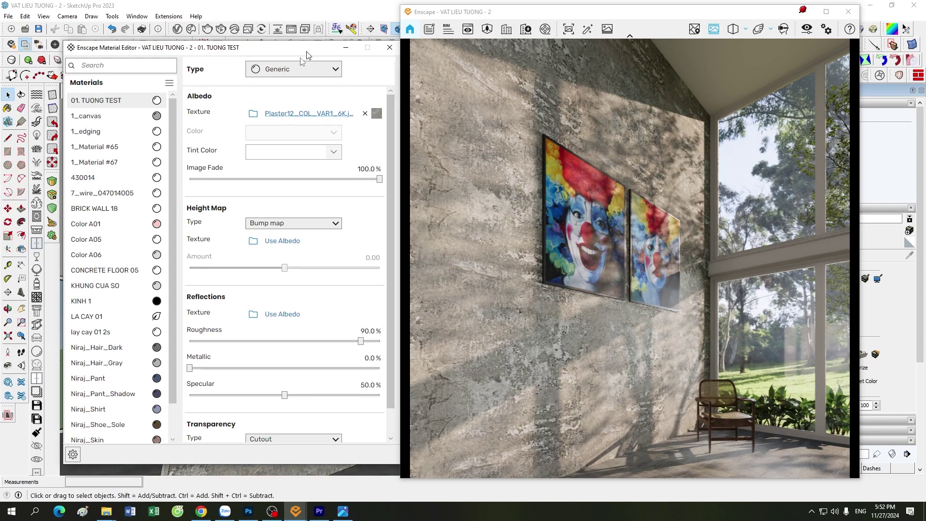
# Load Plaster12_NRM_6K.jpg as the wall material's height map texture
pyautogui.moveTo(309, 52); pyautogui.dragTo(280, 52)
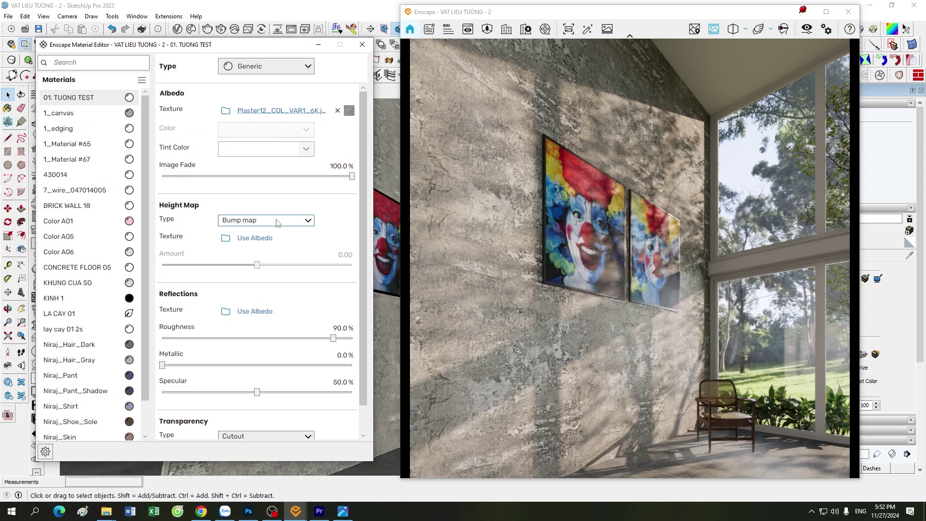
pyautogui.click(225, 237)
pyautogui.click(271, 135)
pyautogui.doubleClick(271, 135)
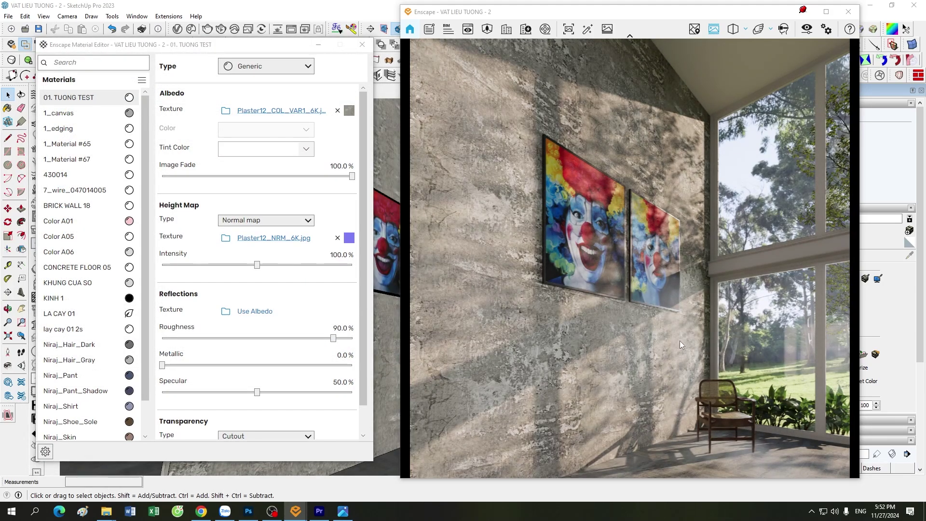
pyautogui.scroll(3, 679, 341)
pyautogui.scroll(3, 664, 340)
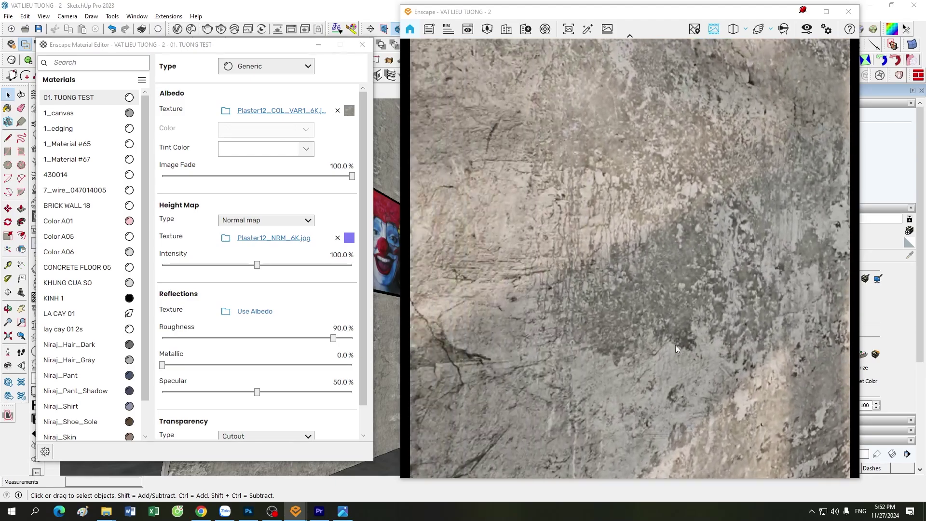
pyautogui.scroll(-3, 678, 346)
pyautogui.scroll(3, 677, 345)
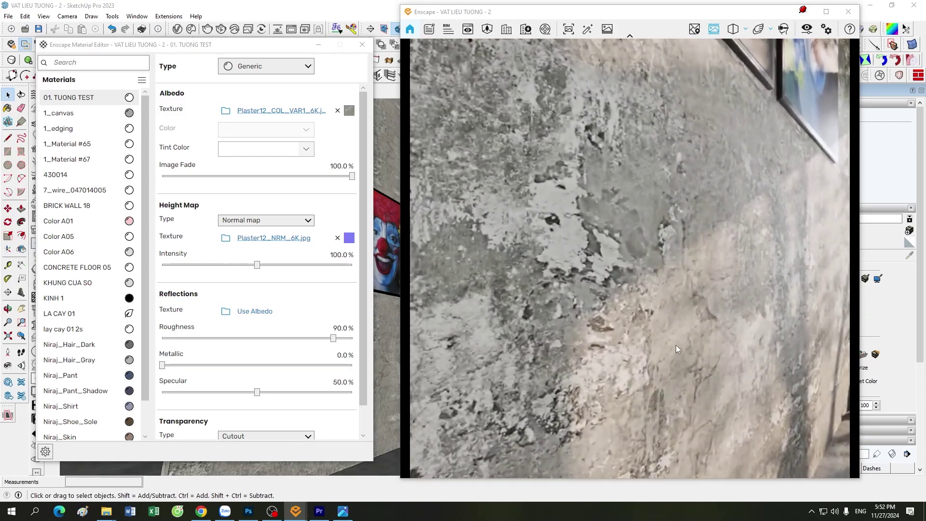
pyautogui.scroll(2, 617, 320)
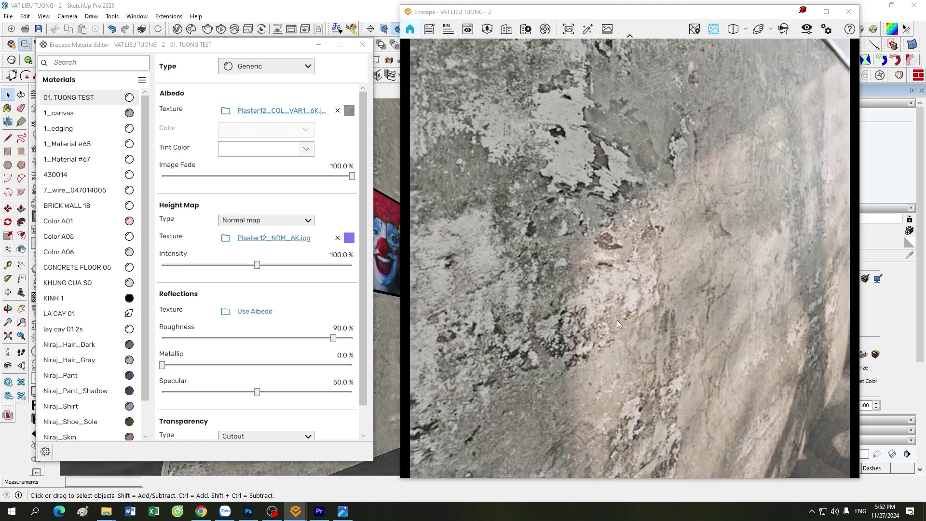
# Set the normal map intensity to 180% and return to the saved wall view
pyautogui.doubleClick(330, 256)
pyautogui.write('150')
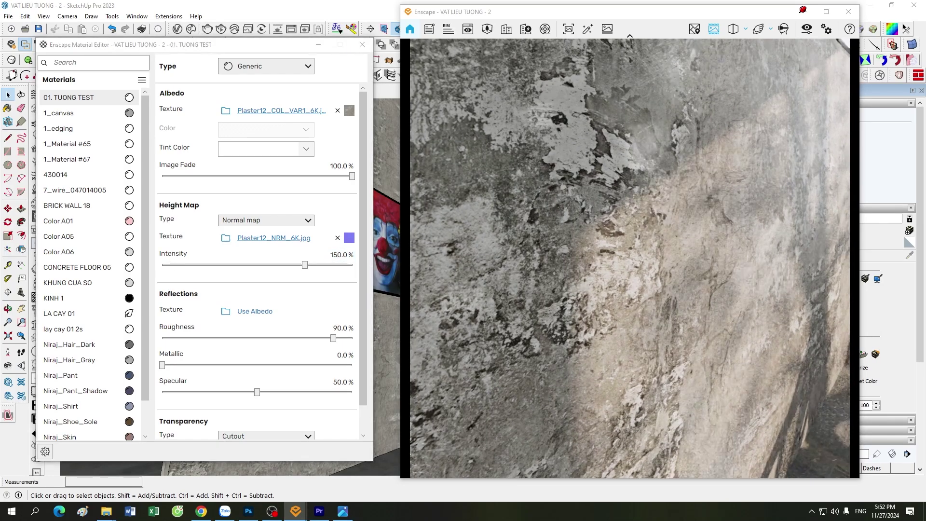
pyautogui.scroll(-2, 625, 320)
pyautogui.scroll(3, 638, 345)
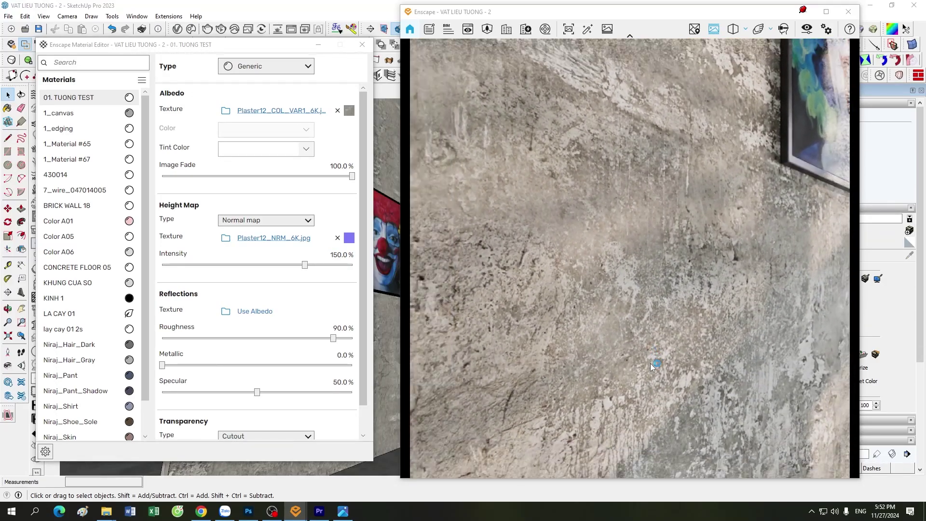
pyautogui.scroll(-3, 650, 363)
pyautogui.scroll(3, 657, 316)
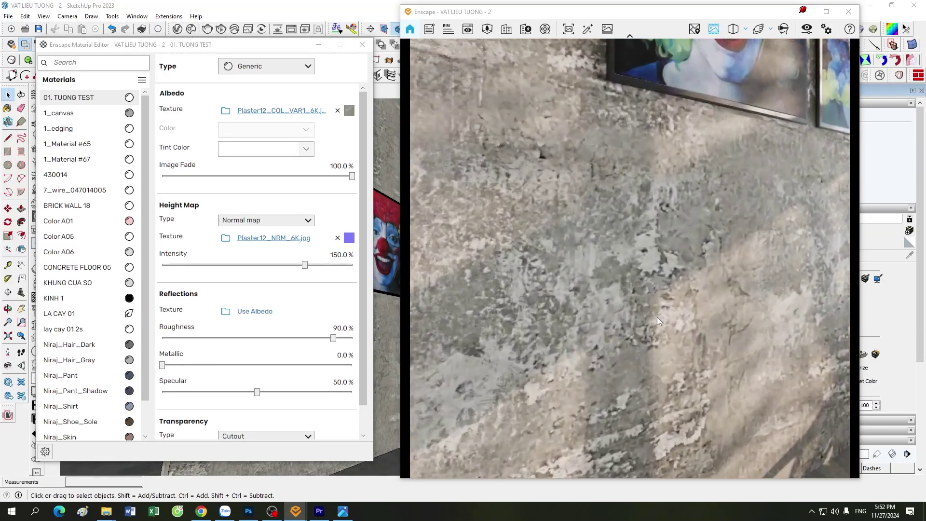
pyautogui.scroll(-3, 658, 317)
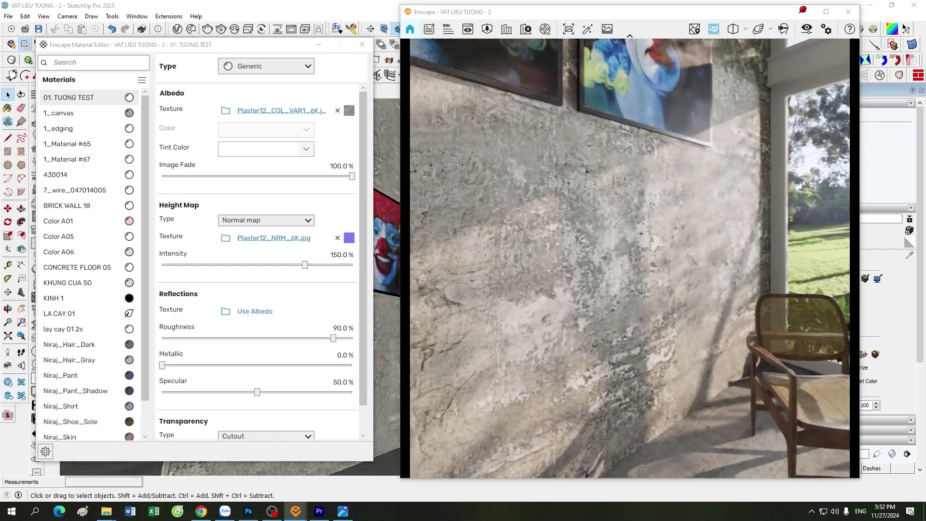
pyautogui.scroll(3, 658, 317)
pyautogui.scroll(-3, 659, 316)
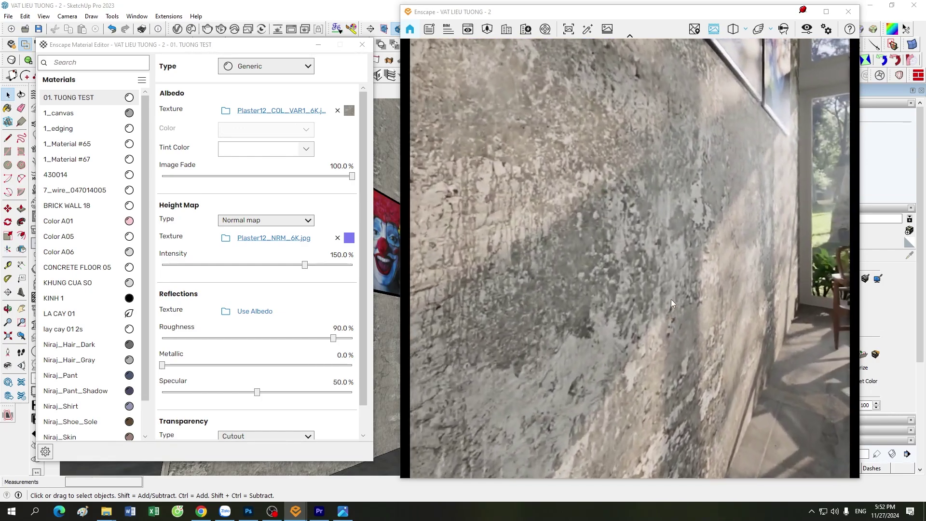
pyautogui.scroll(3, 659, 295)
pyautogui.scroll(3, 658, 295)
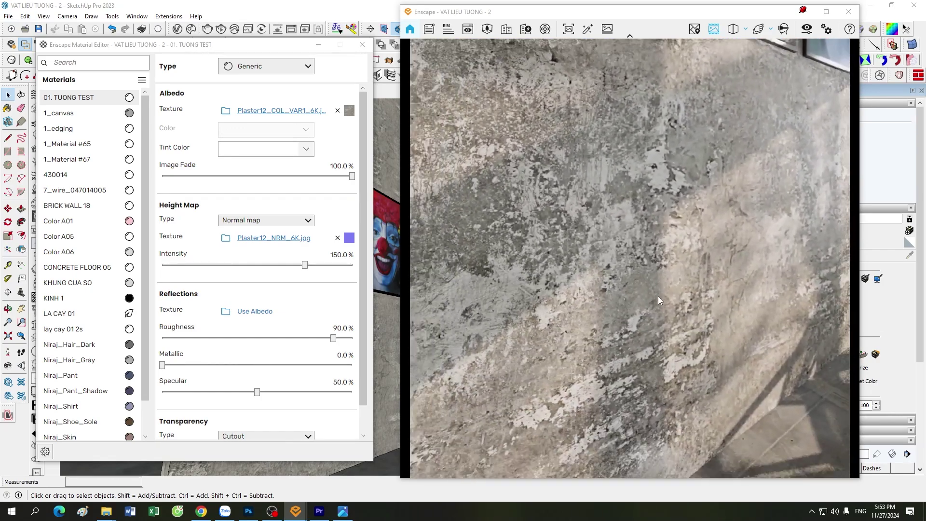
pyautogui.scroll(2, 659, 295)
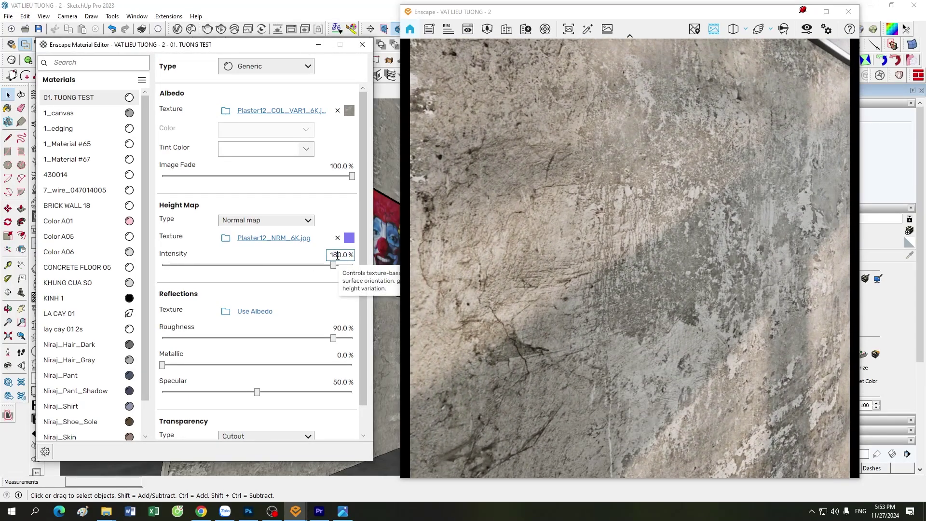
pyautogui.click(338, 256)
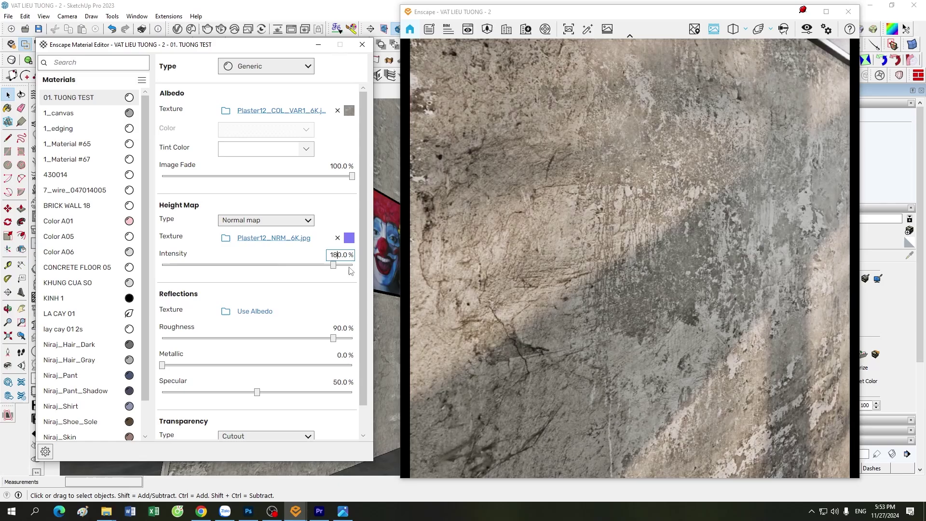
pyautogui.moveTo(267, 48); pyautogui.dragTo(266, 139)
pyautogui.click(158, 96)
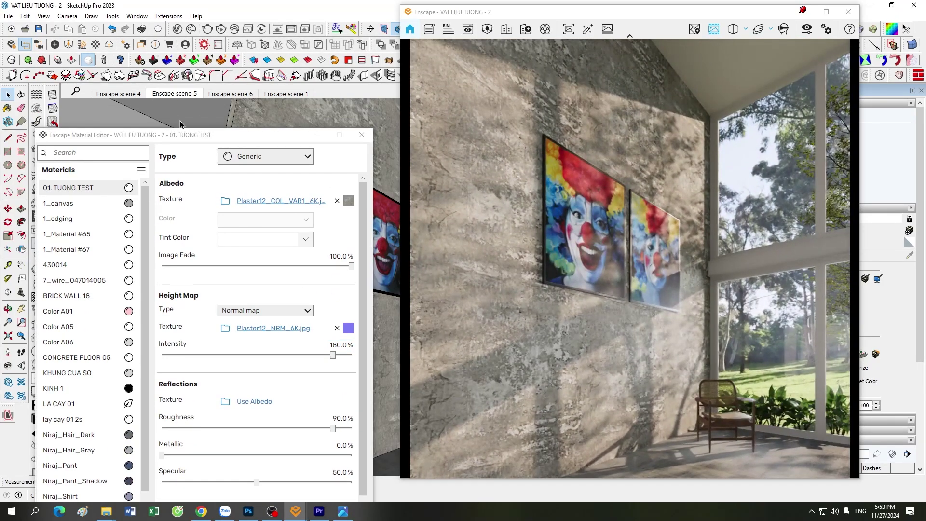
# Set the wall material's roughness to 80%
pyautogui.moveTo(272, 134); pyautogui.dragTo(282, 35)
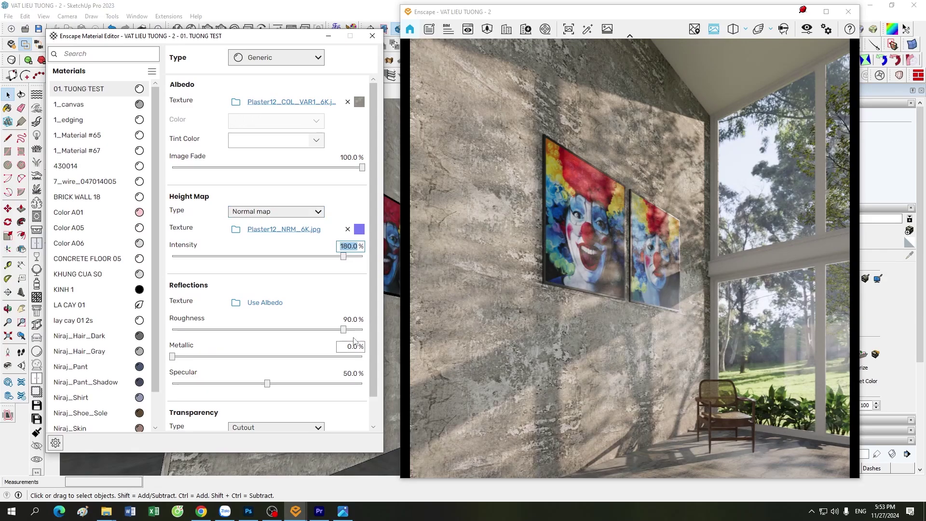
pyautogui.click(352, 320)
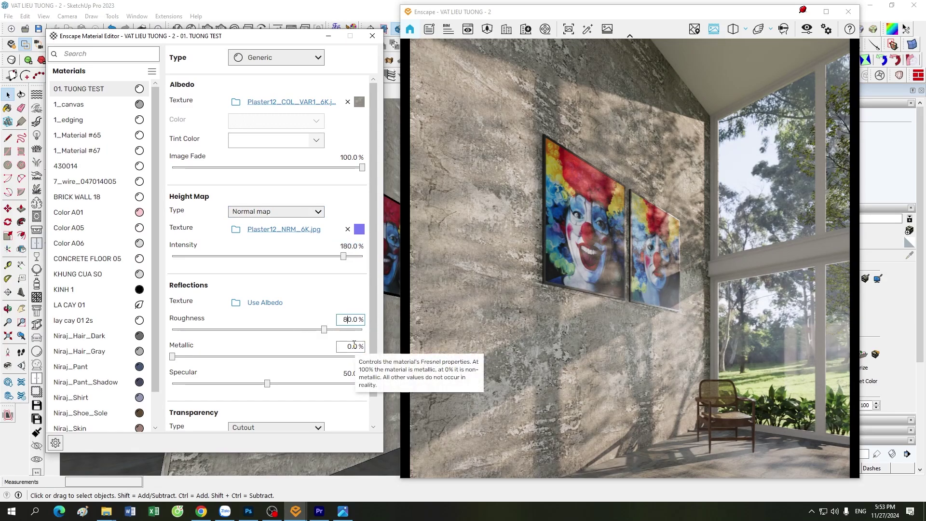
pyautogui.write('80')
pyautogui.press('Return')
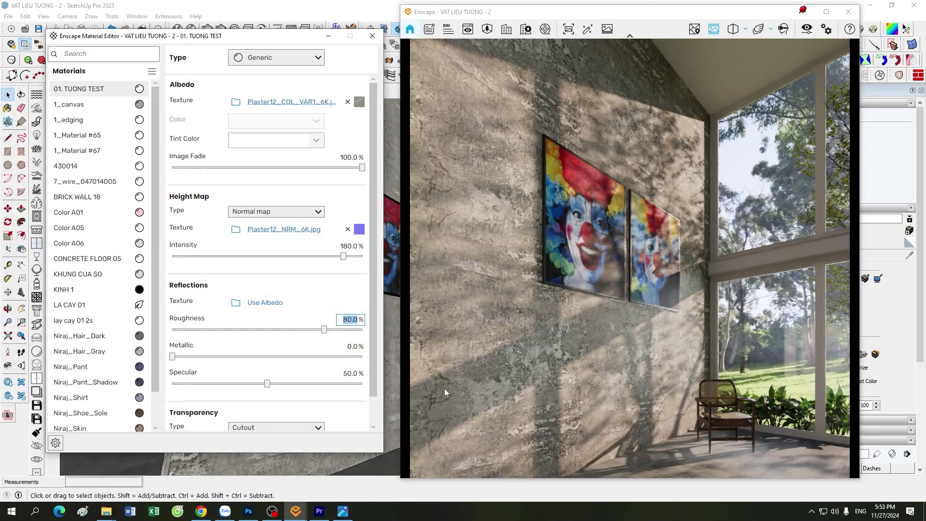
# Set the albedo image fade to 95% and close the Enscape Material Editor
pyautogui.moveTo(291, 40); pyautogui.dragTo(297, 67)
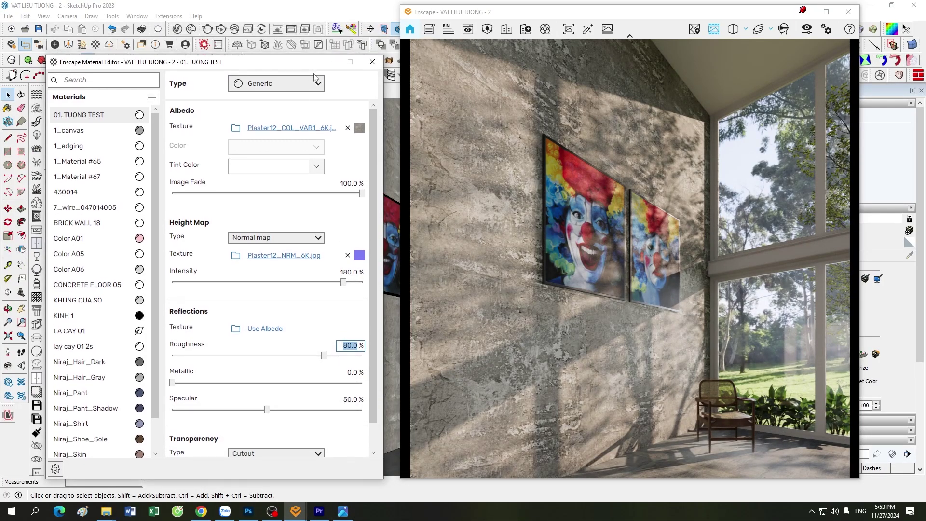
pyautogui.click(578, 257)
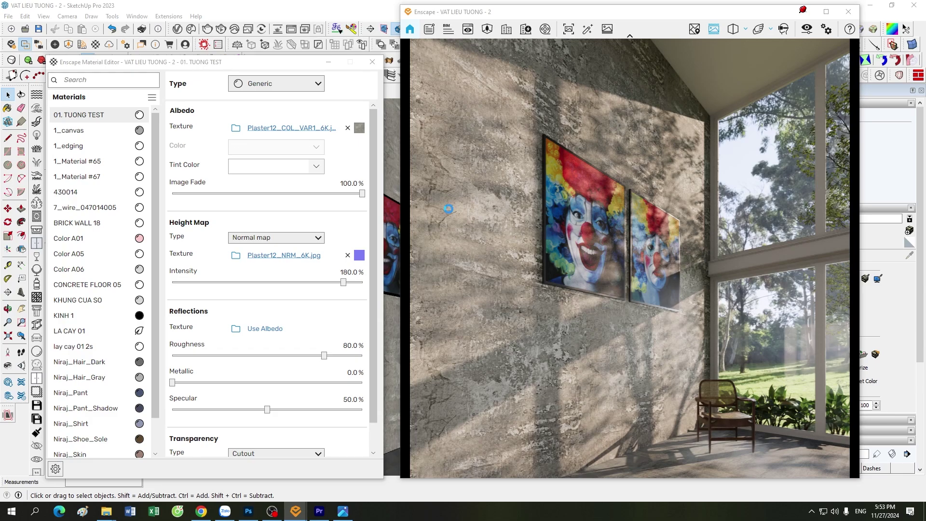
pyautogui.doubleClick(349, 184)
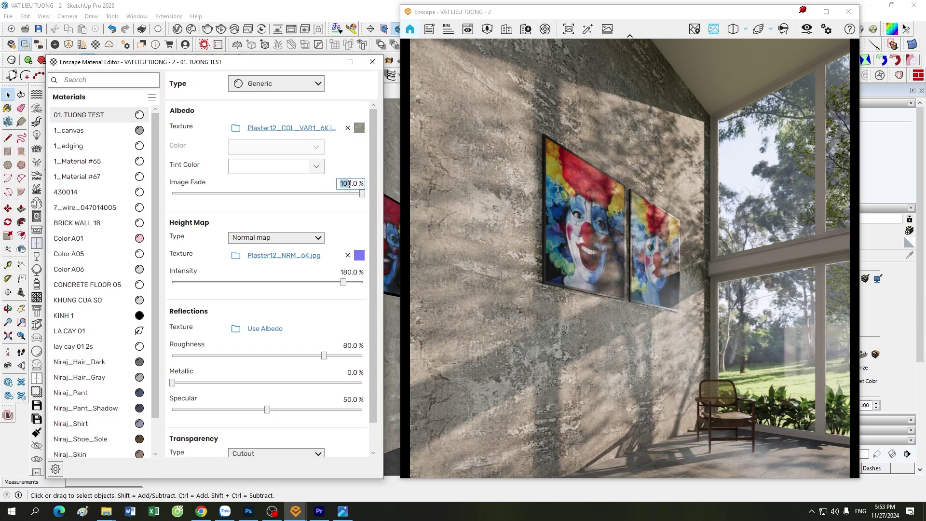
pyautogui.write('95')
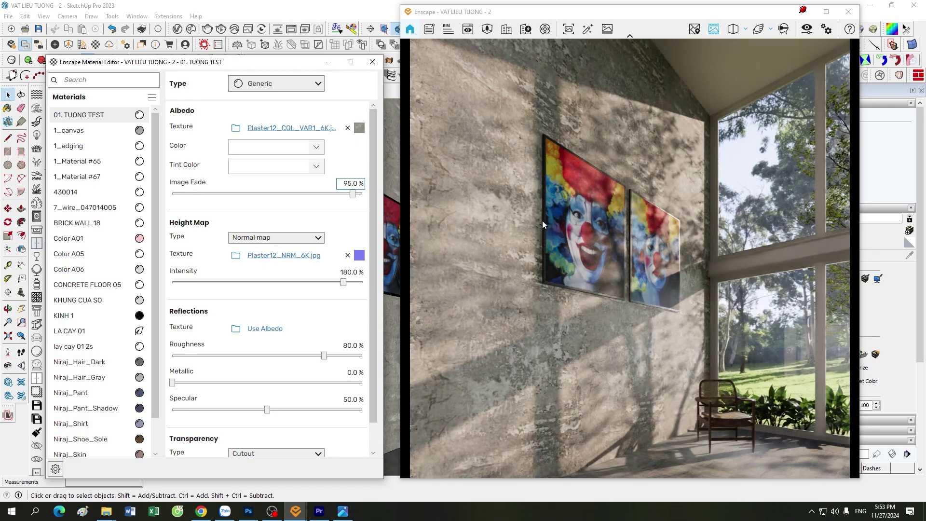
pyautogui.click(329, 61)
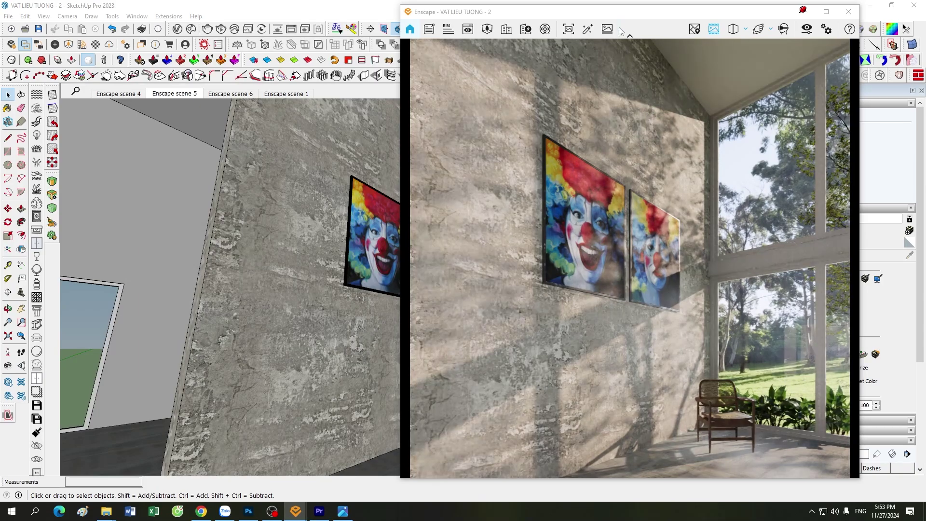
pyautogui.moveTo(627, 22); pyautogui.dragTo(648, 18)
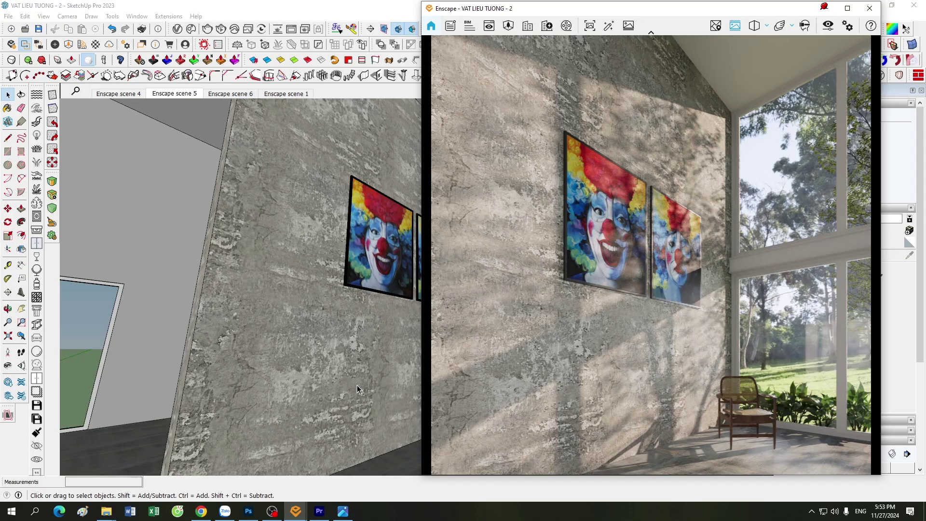
pyautogui.moveTo(295, 511)
pyautogui.click(374, 477)
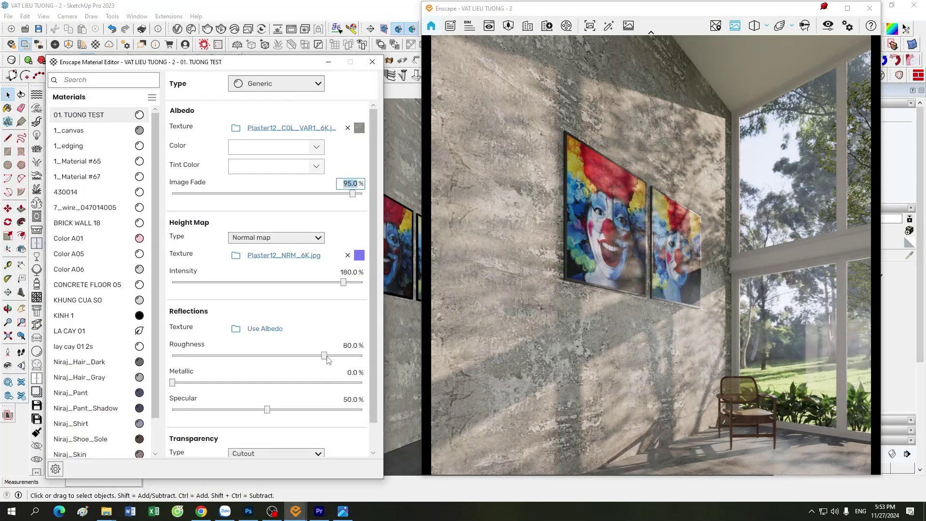
pyautogui.click(141, 116)
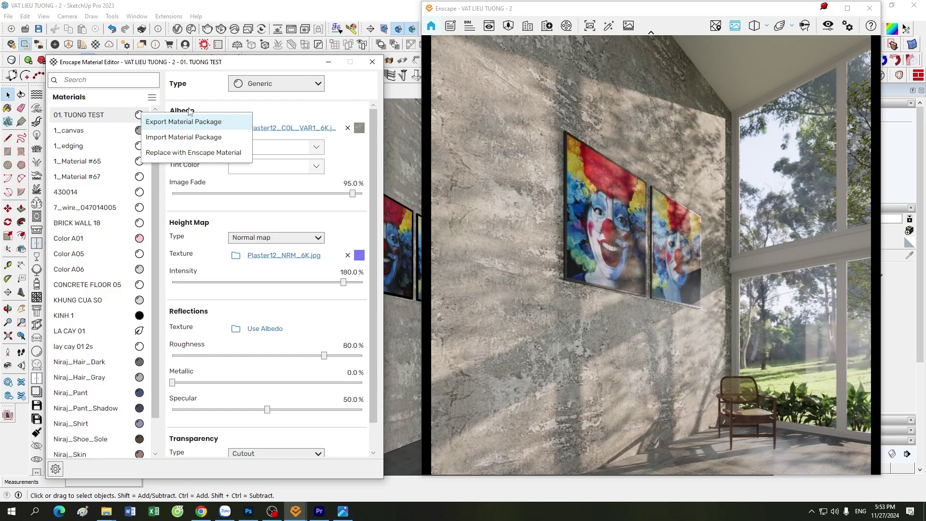
pyautogui.click(235, 66)
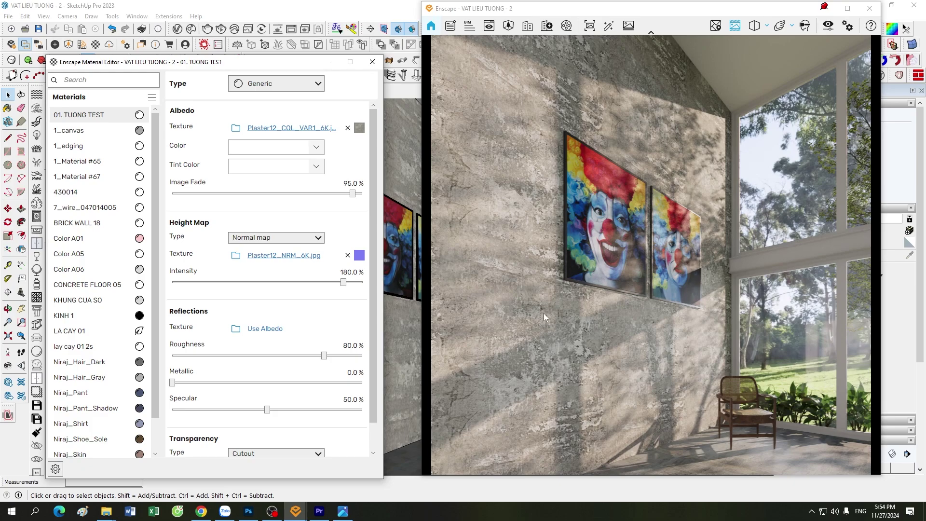
pyautogui.click(328, 62)
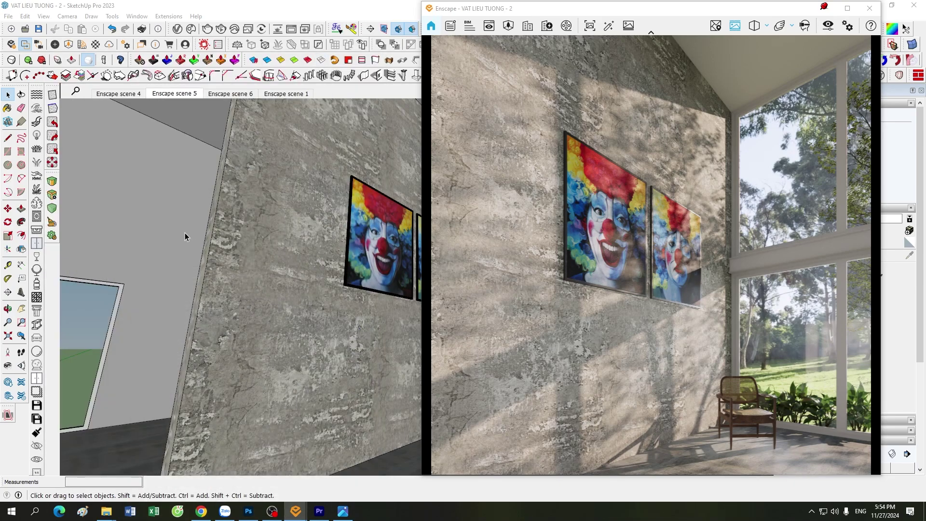